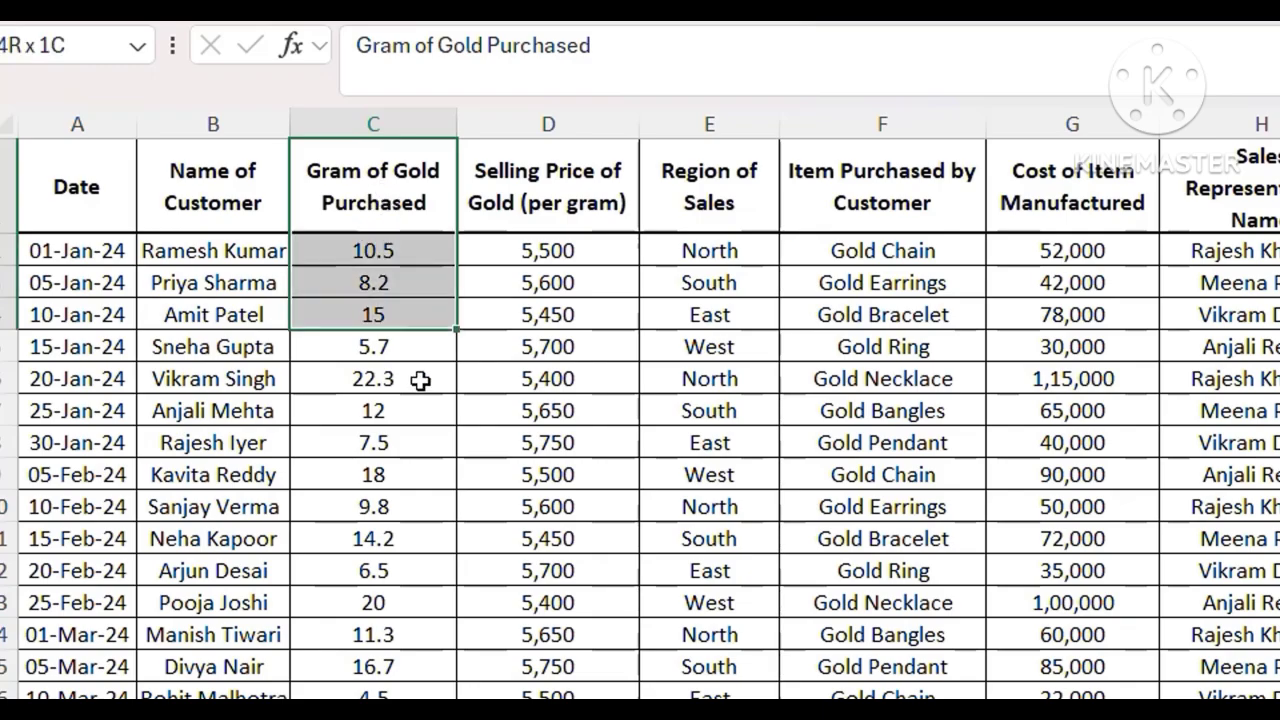
- Review the selling price, region of sales and item purchased columns of the gold sales table
click(575, 178)
drag(560, 250, 565, 378)
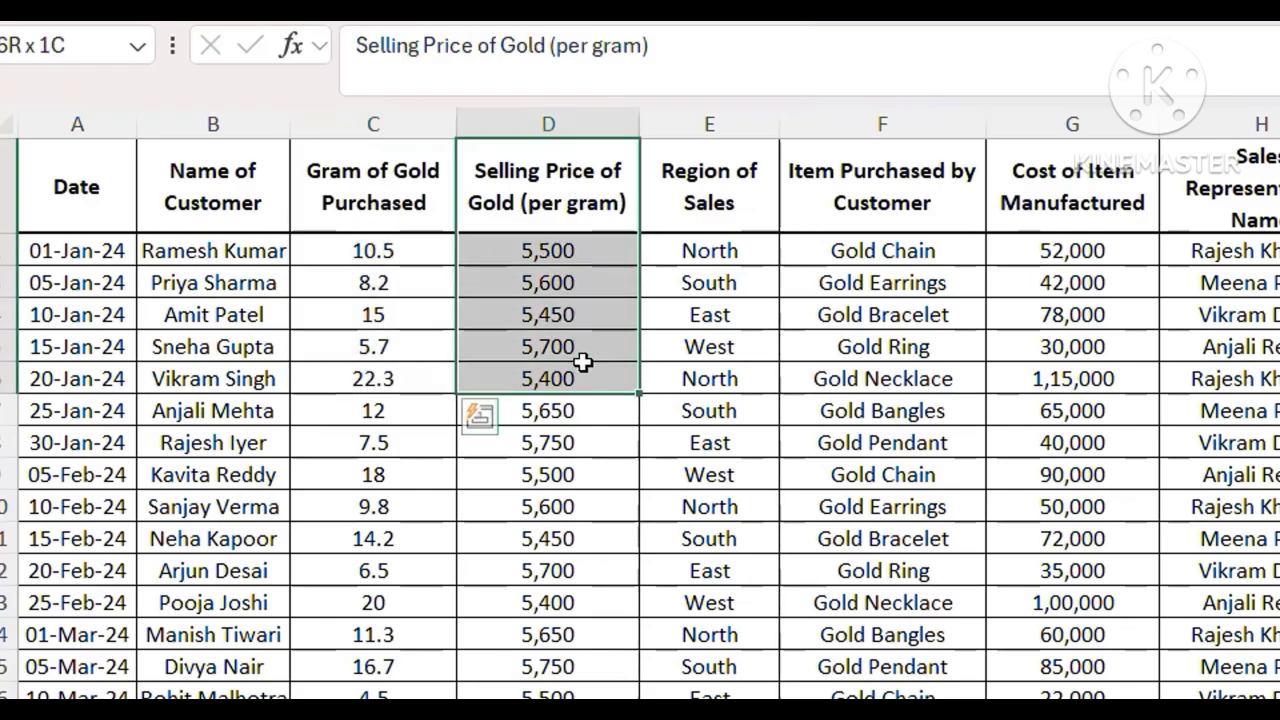
click(740, 192)
drag(710, 250, 707, 380)
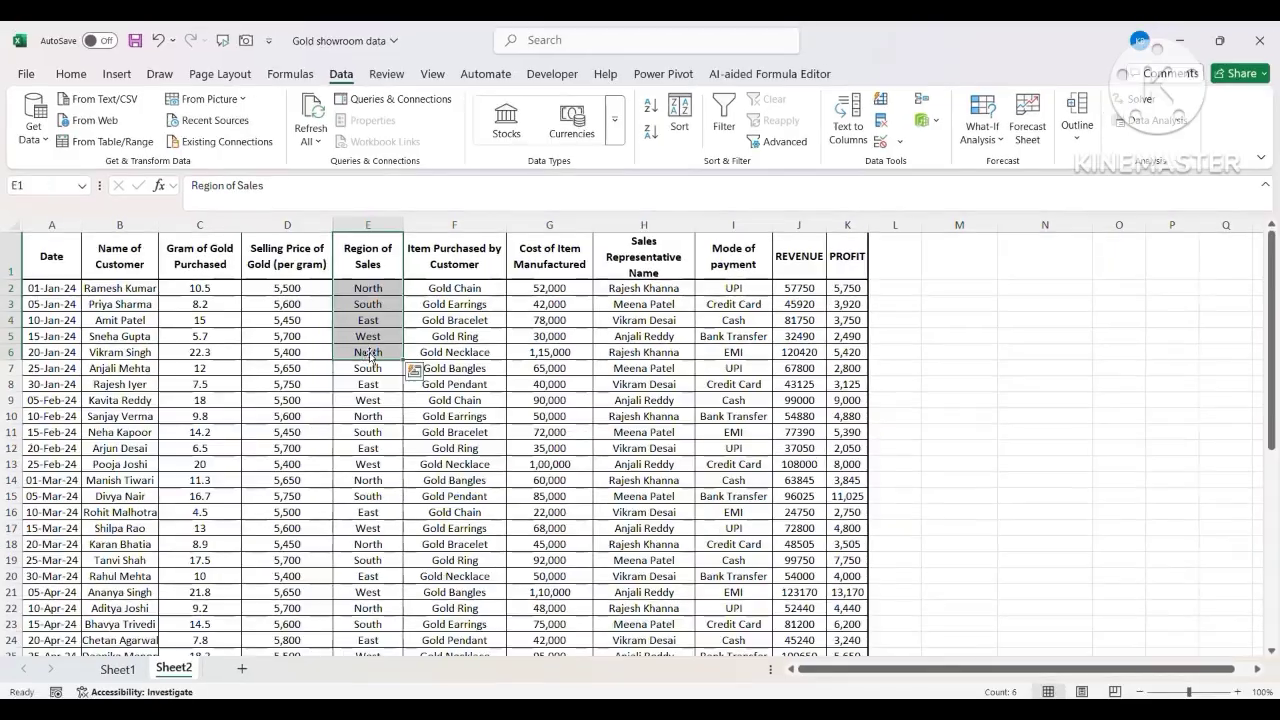
click(482, 259)
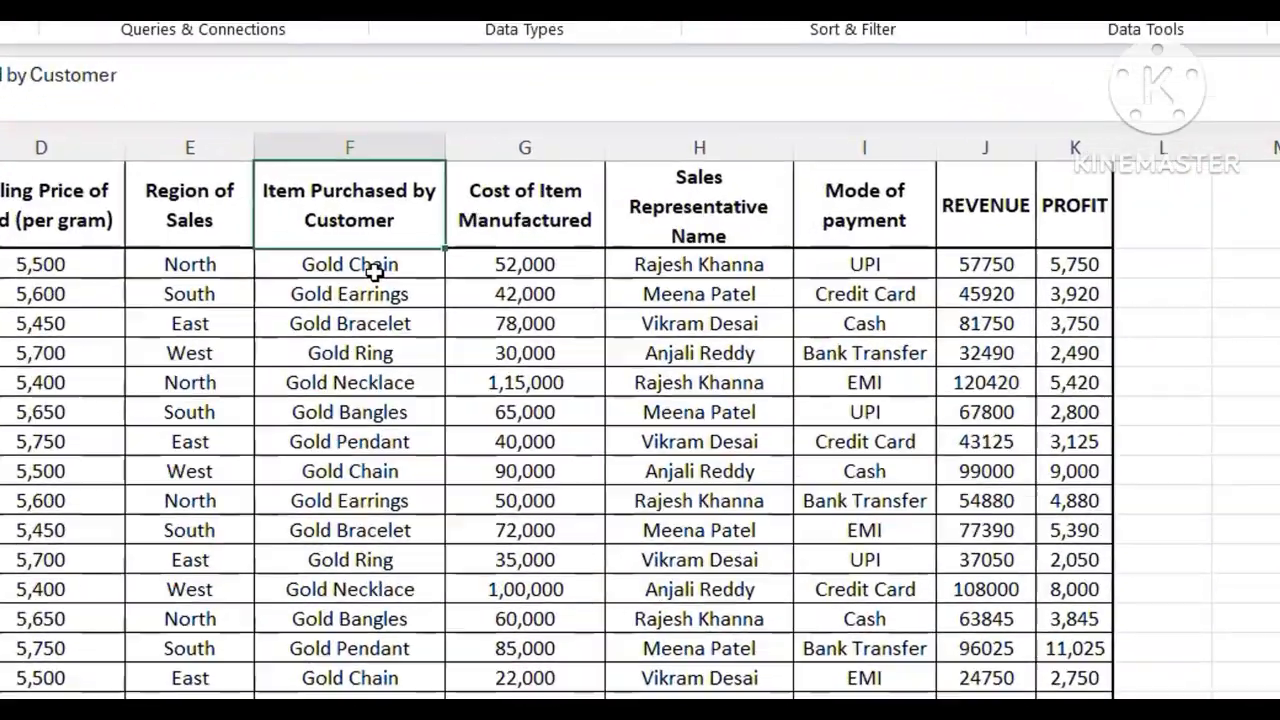
click(456, 288)
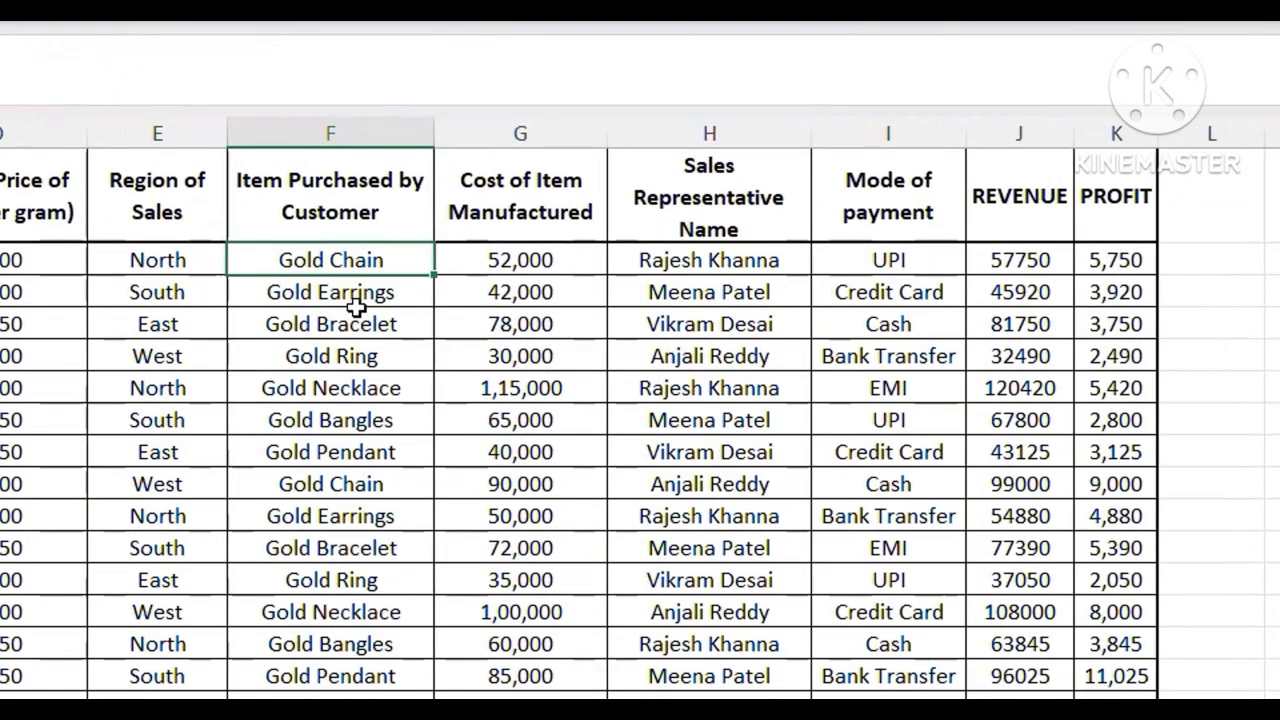
click(357, 310)
click(340, 290)
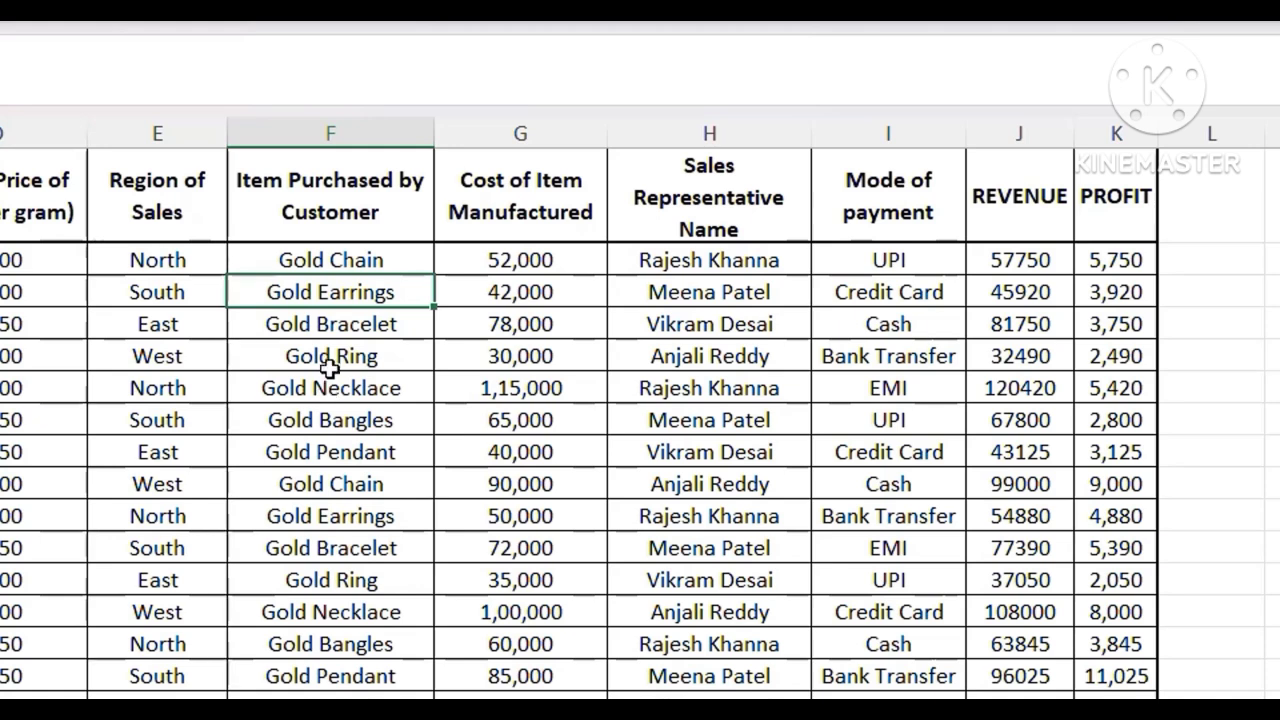
click(330, 367)
click(330, 394)
click(351, 460)
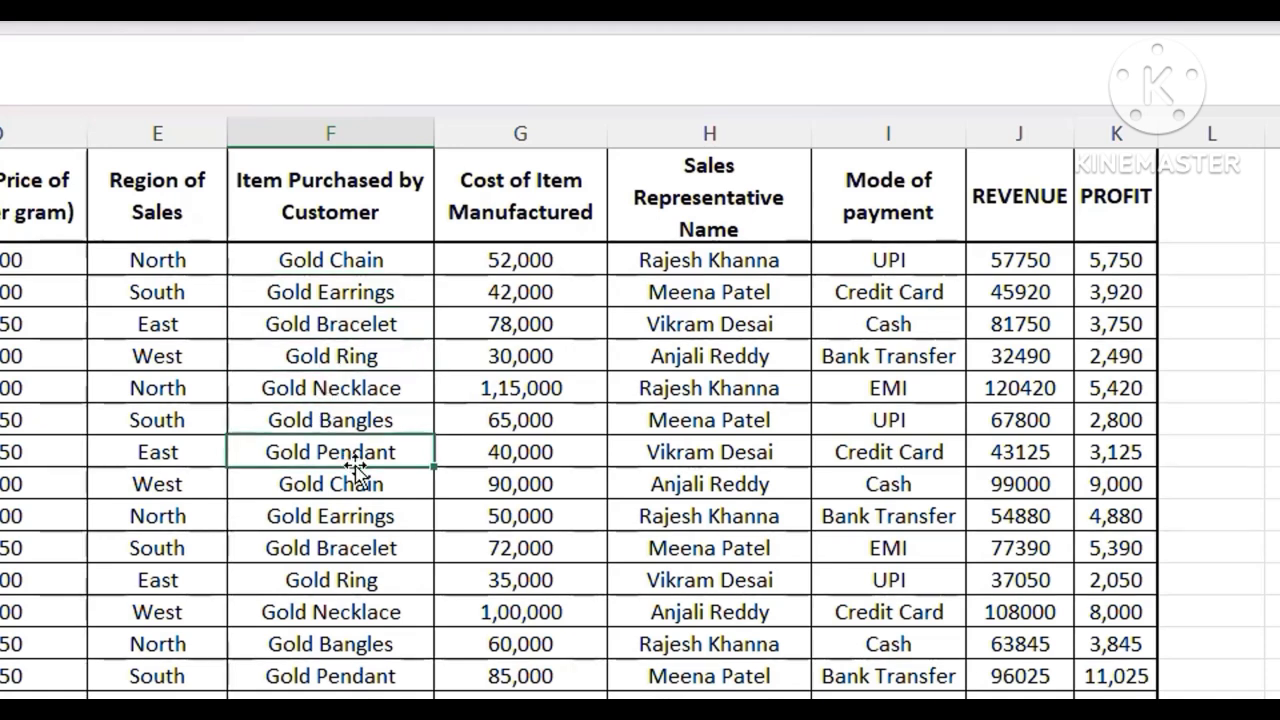
drag(343, 262, 337, 609)
- Review the manufacturing cost, sales representative, mode of payment, revenue and profit columns of the sales table
click(470, 258)
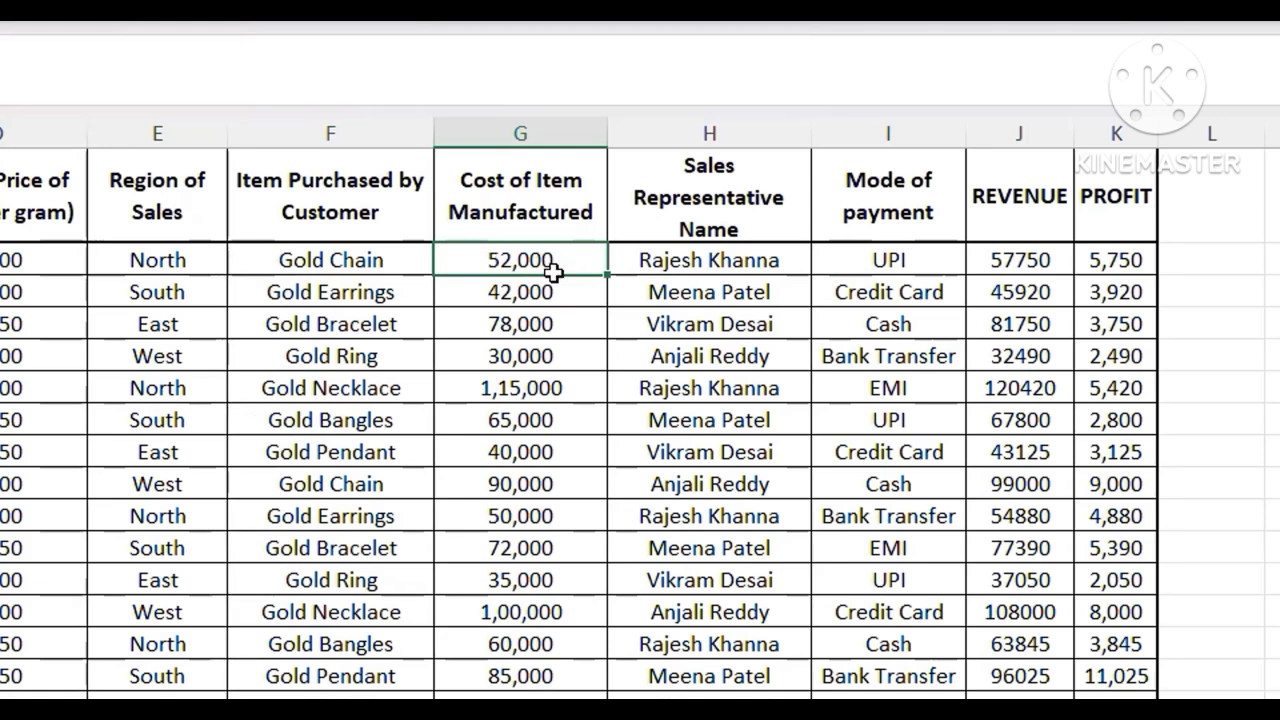
click(750, 258)
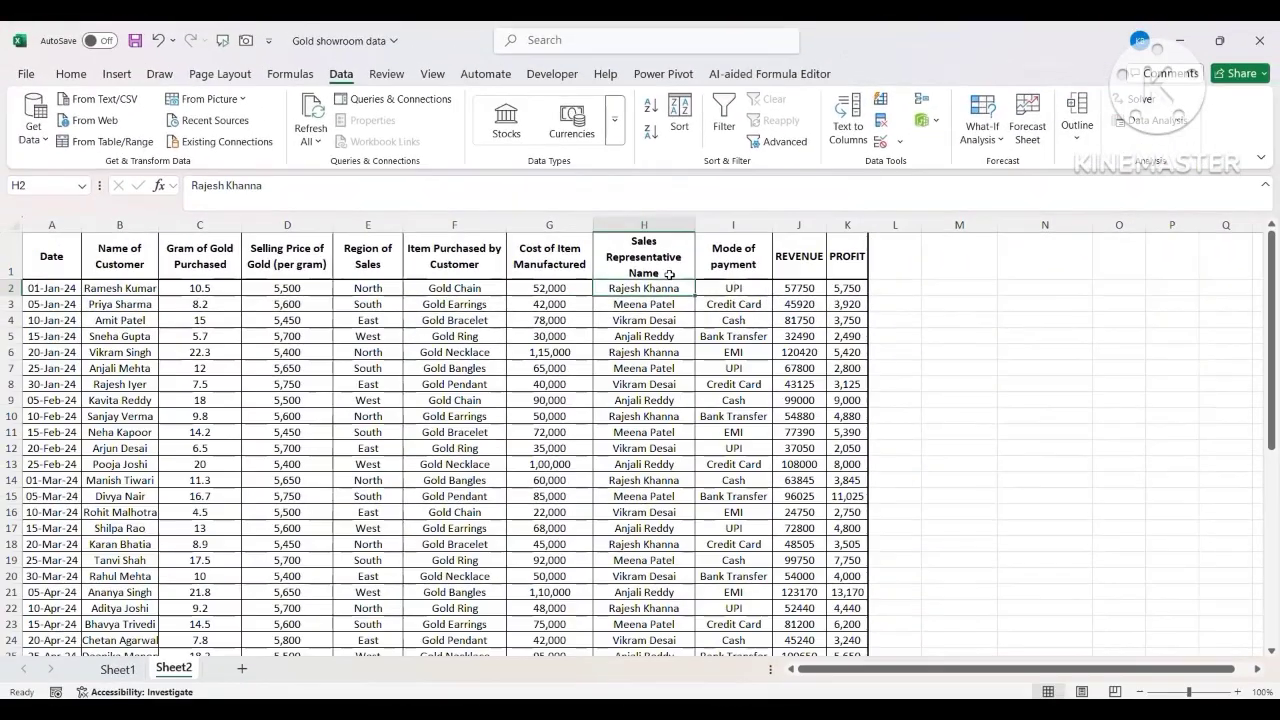
click(902, 182)
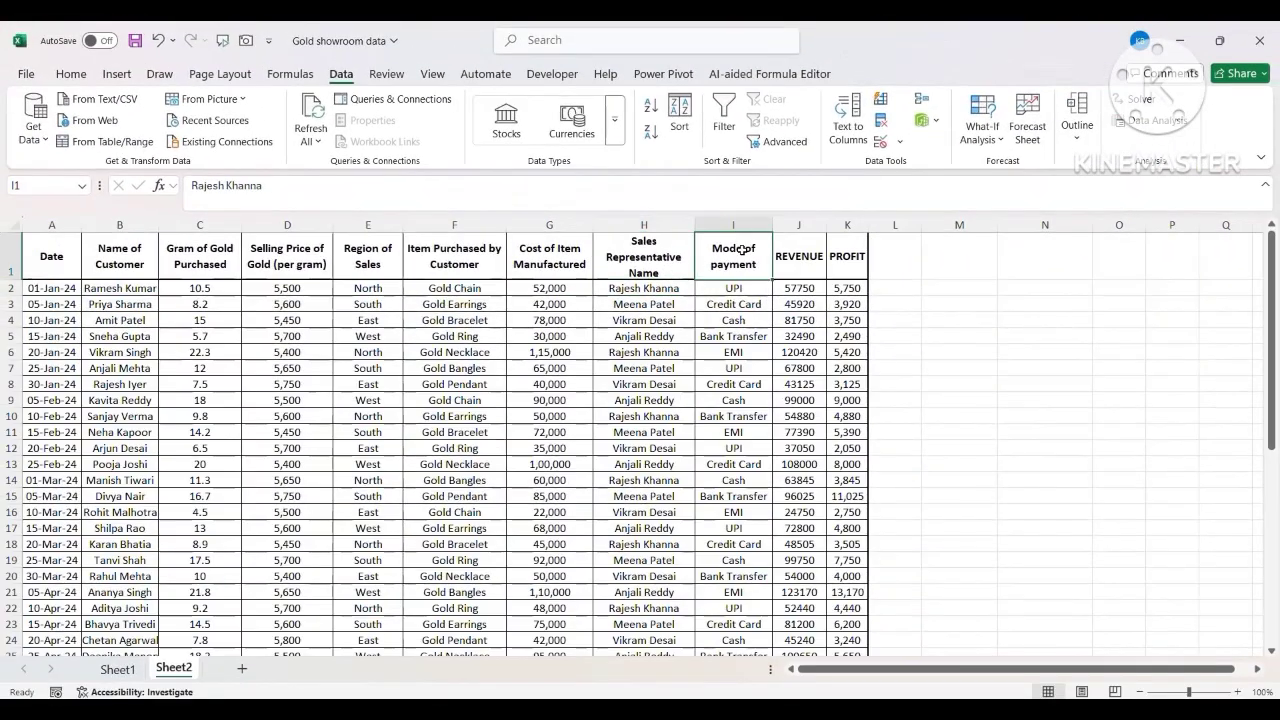
drag(741, 290, 742, 392)
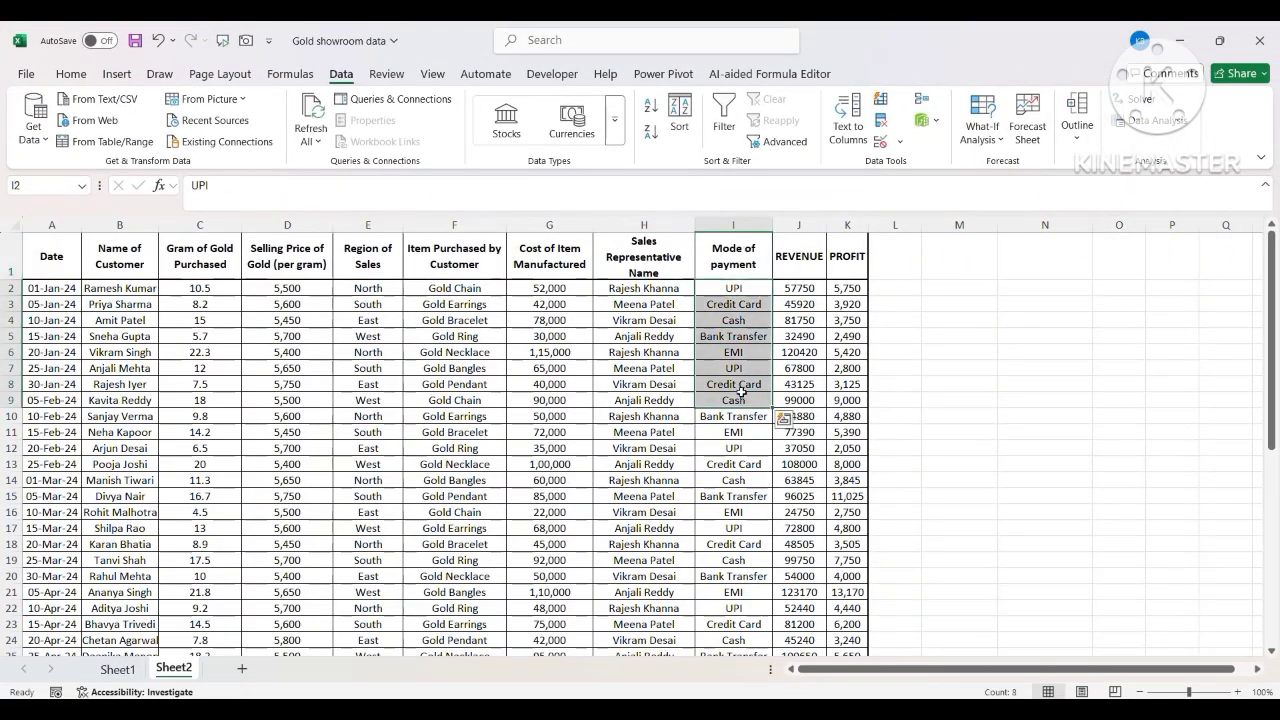
click(737, 288)
click(737, 322)
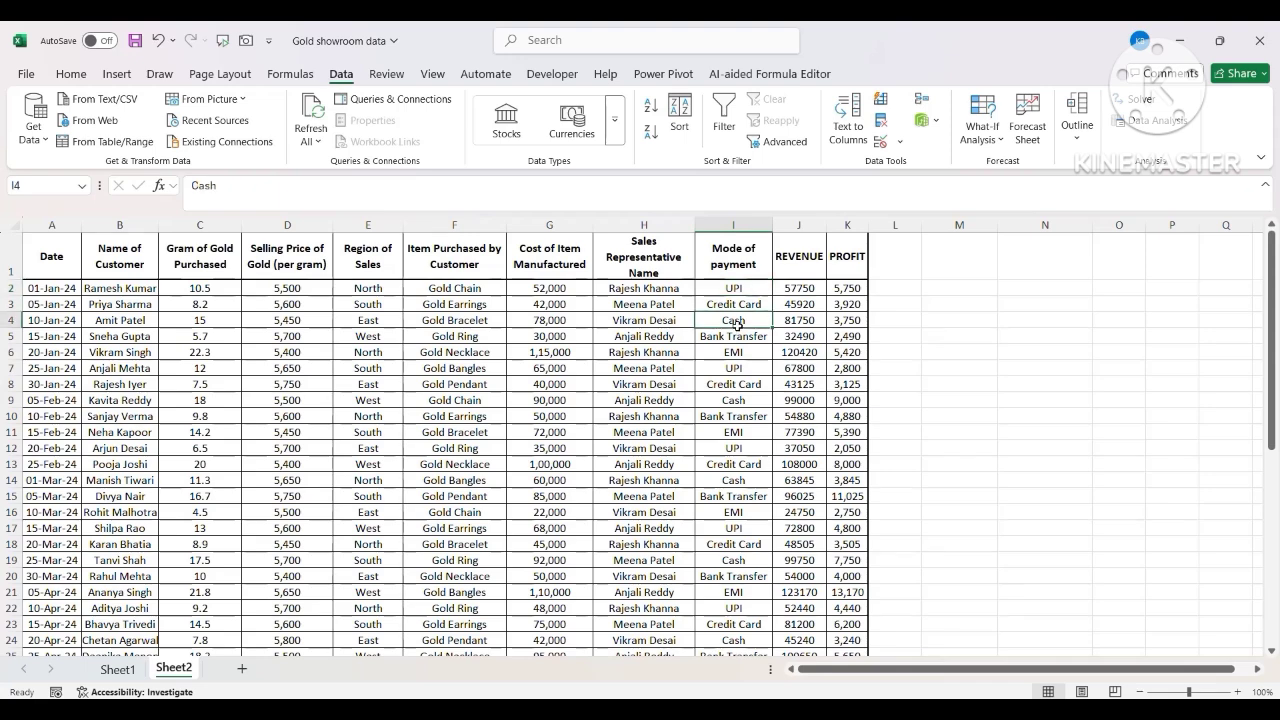
click(737, 304)
click(740, 288)
click(794, 265)
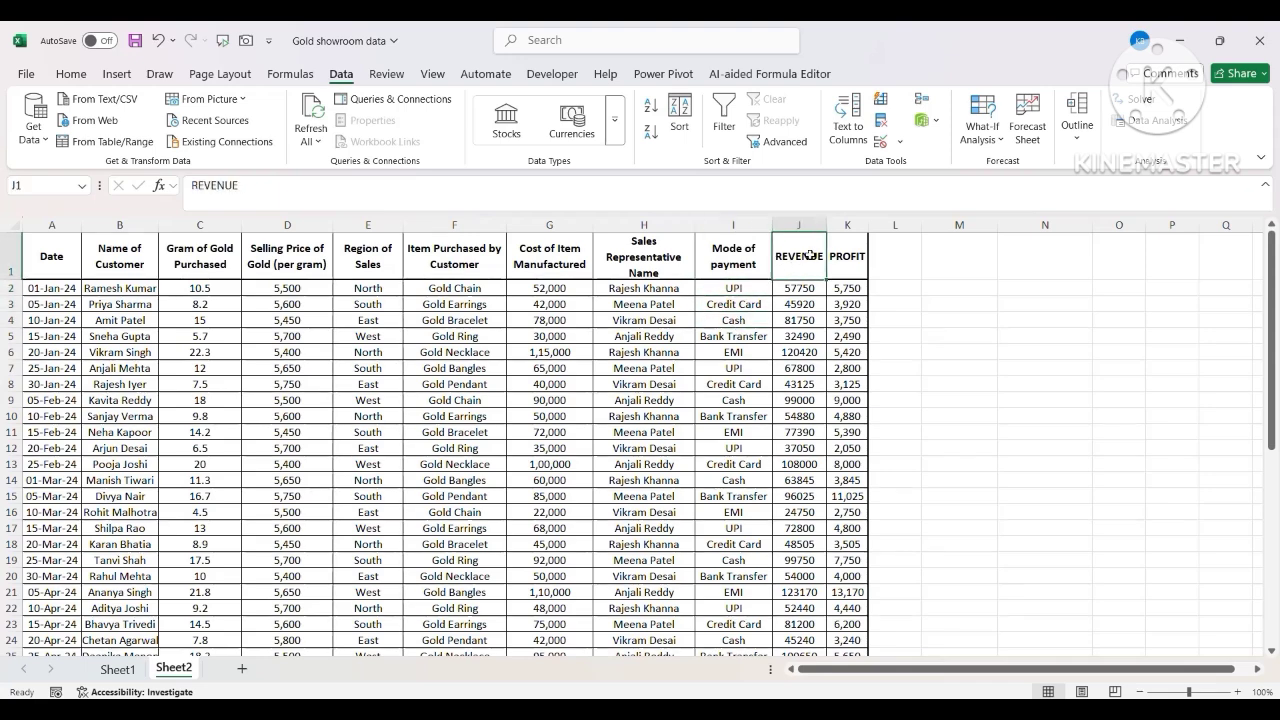
click(859, 248)
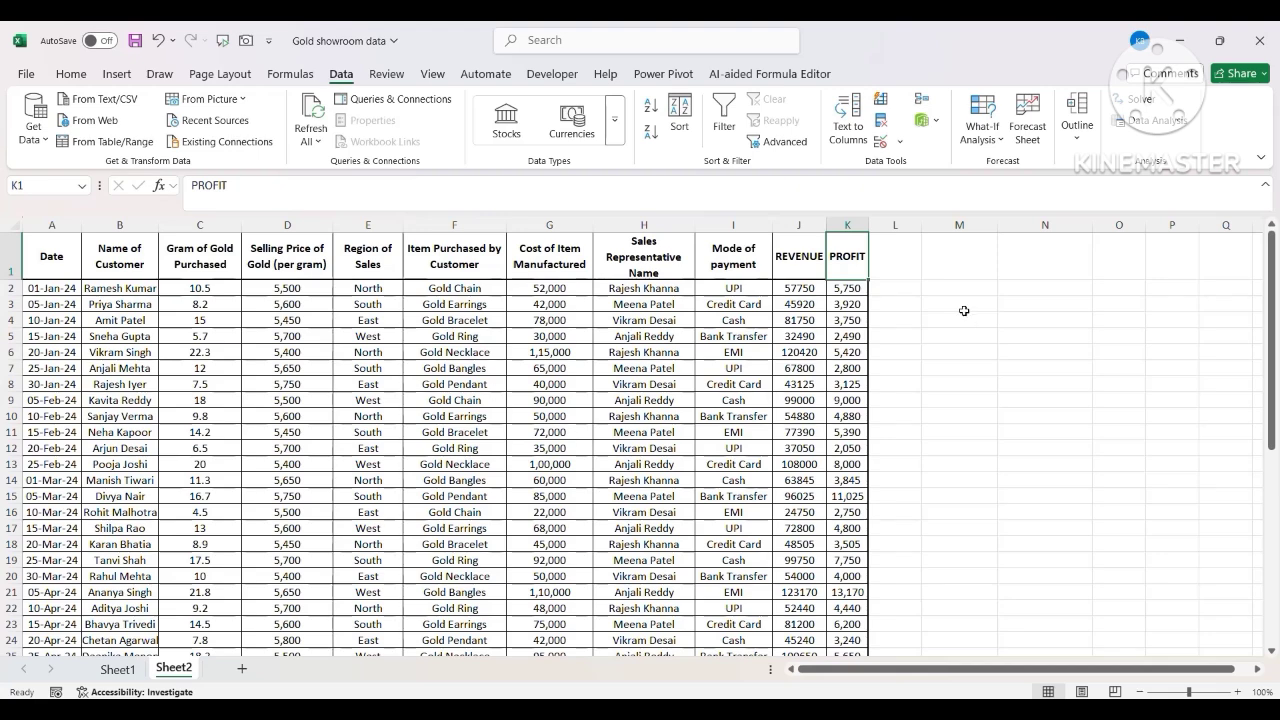
click(680, 305)
click(567, 309)
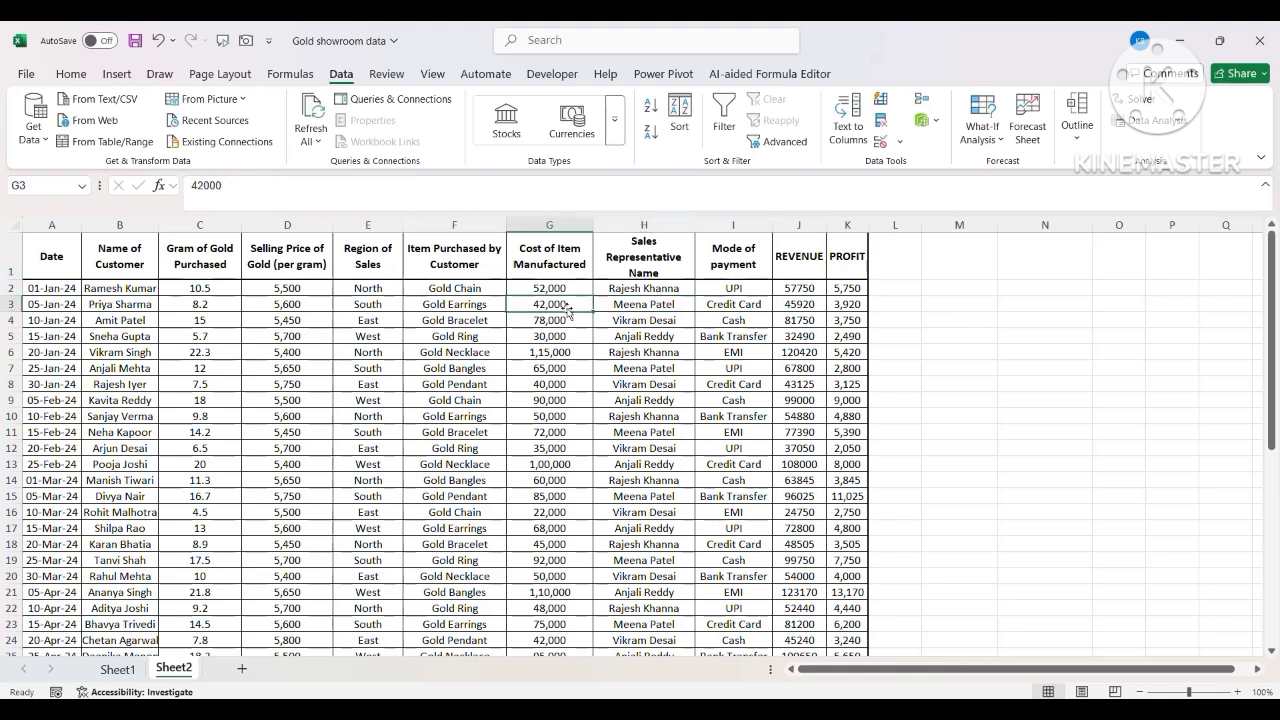
- Start a GROUPBY formula in cell M3 with the Mode of payment range I1:I44 as its row fields
click(961, 289)
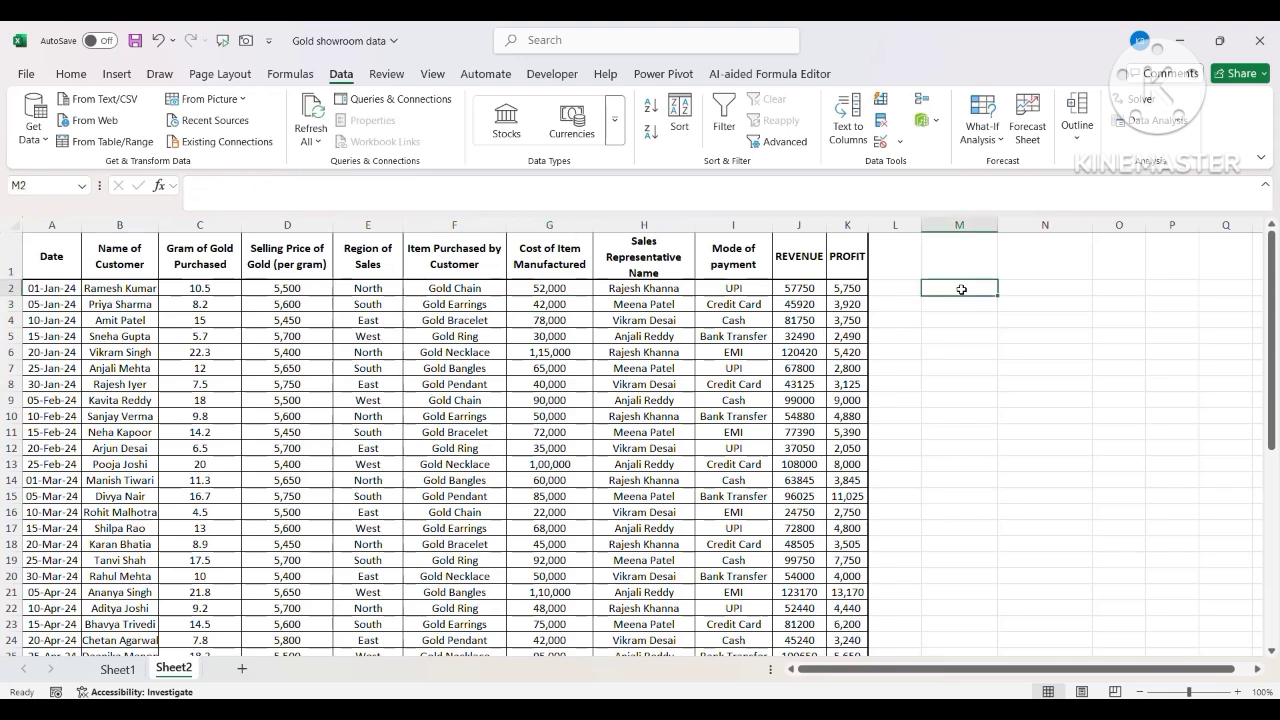
key(Return)
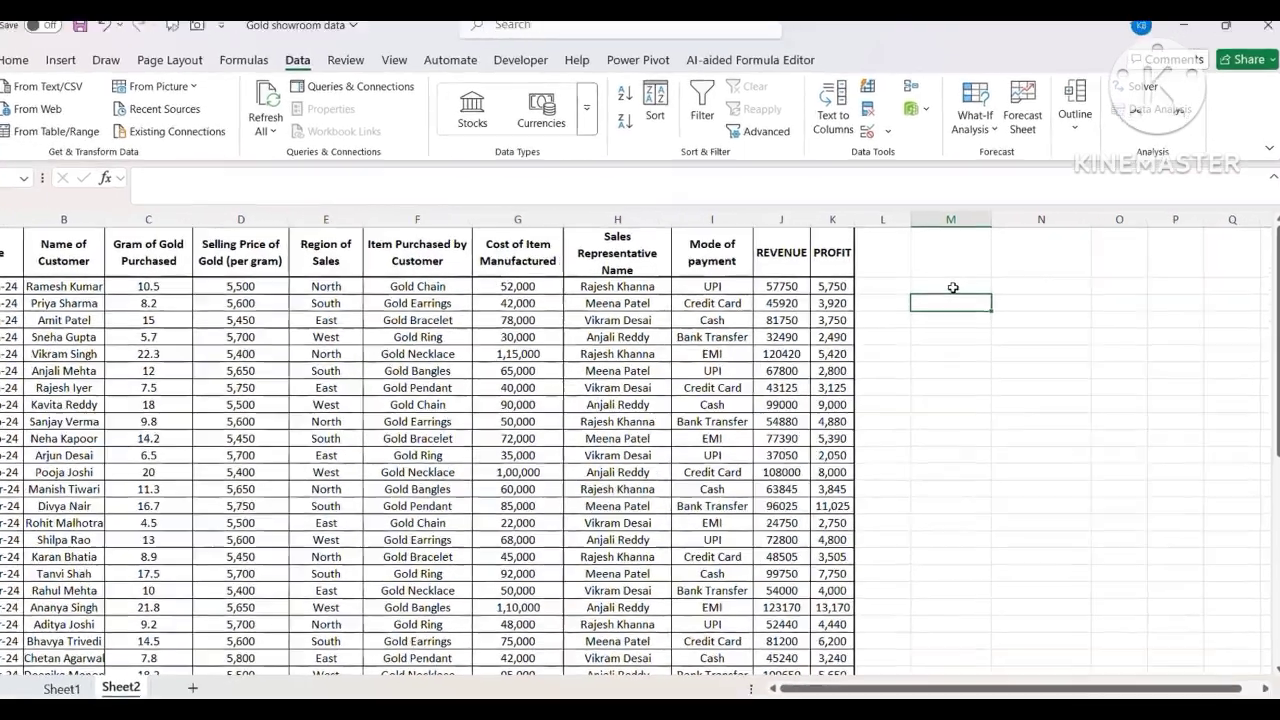
text(=)
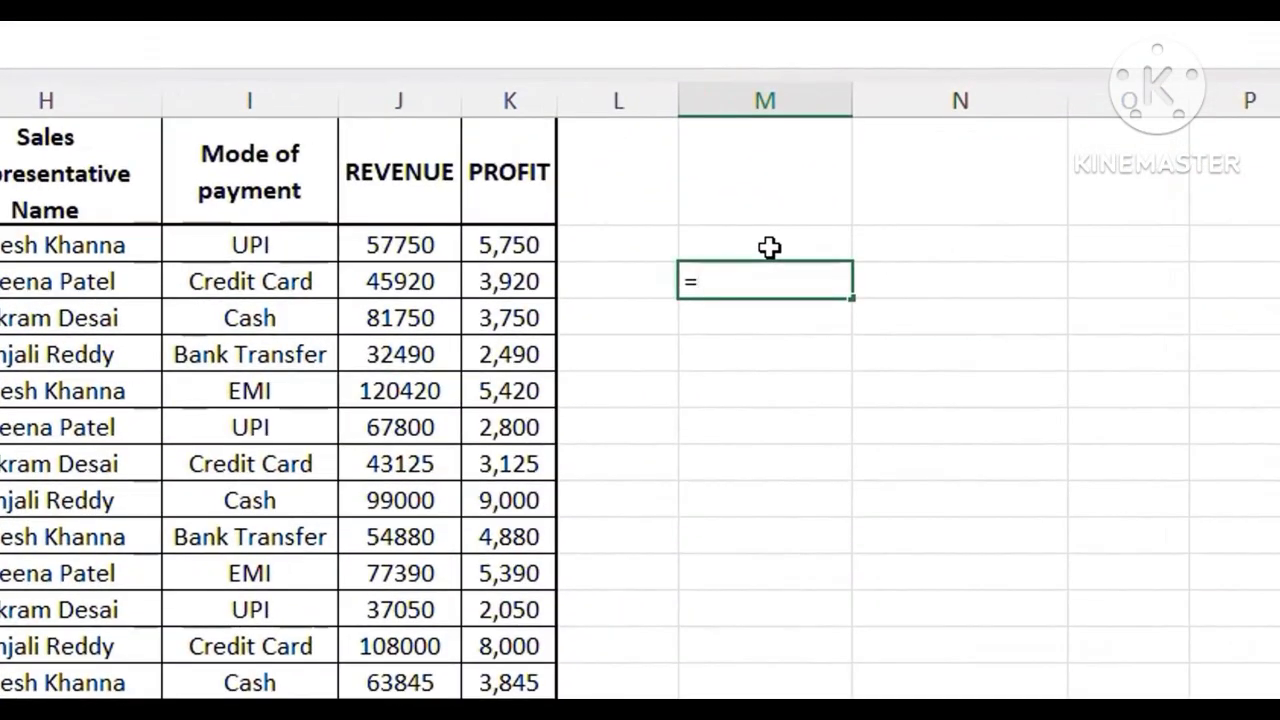
text(GROUP)
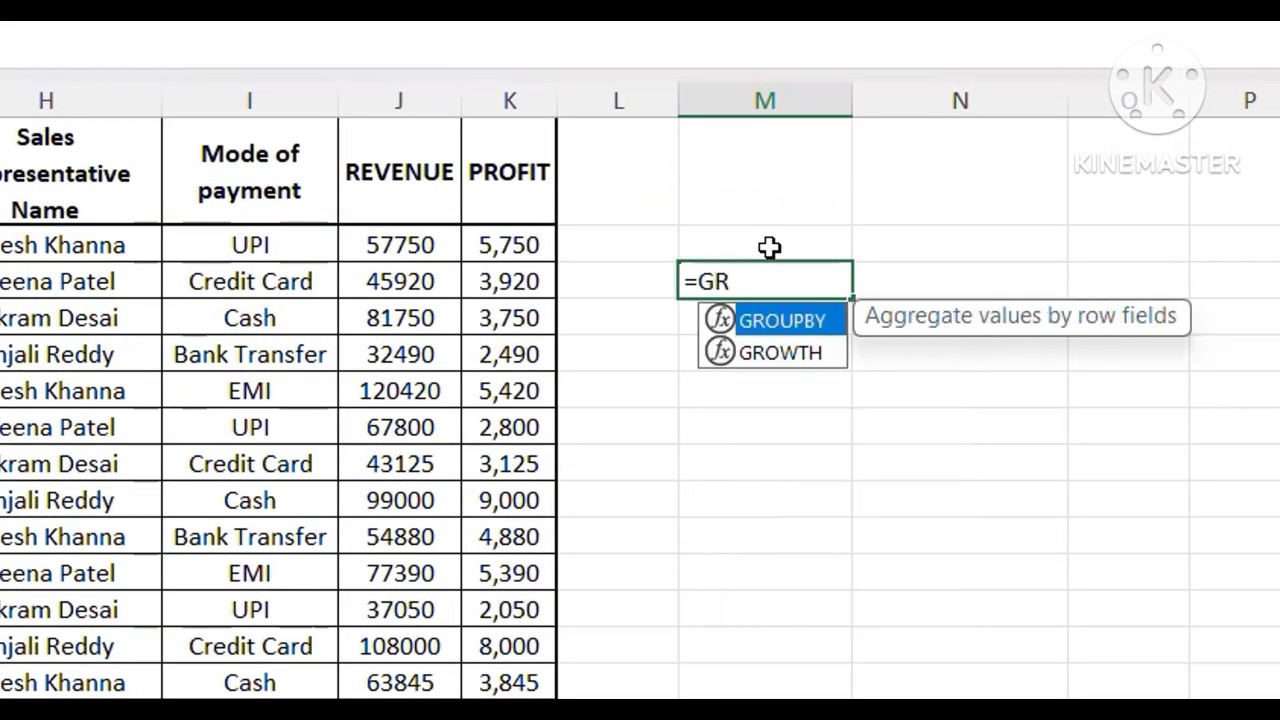
text(BY()
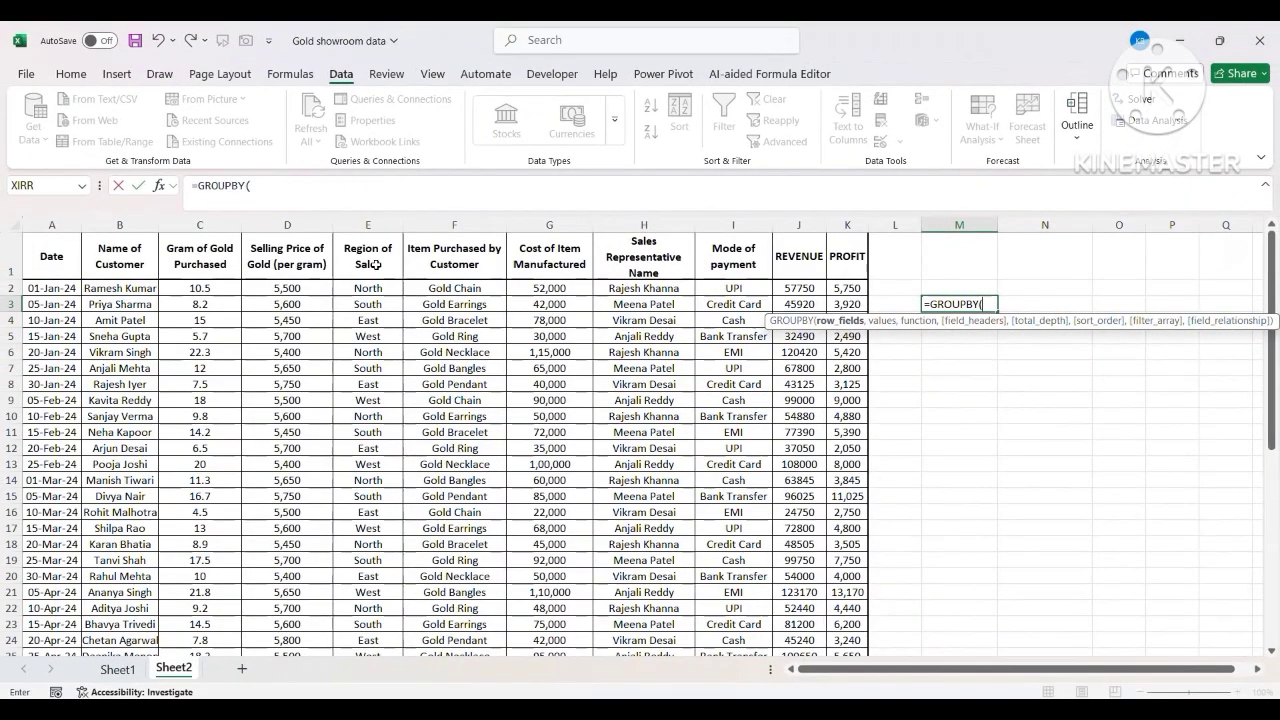
click(737, 260)
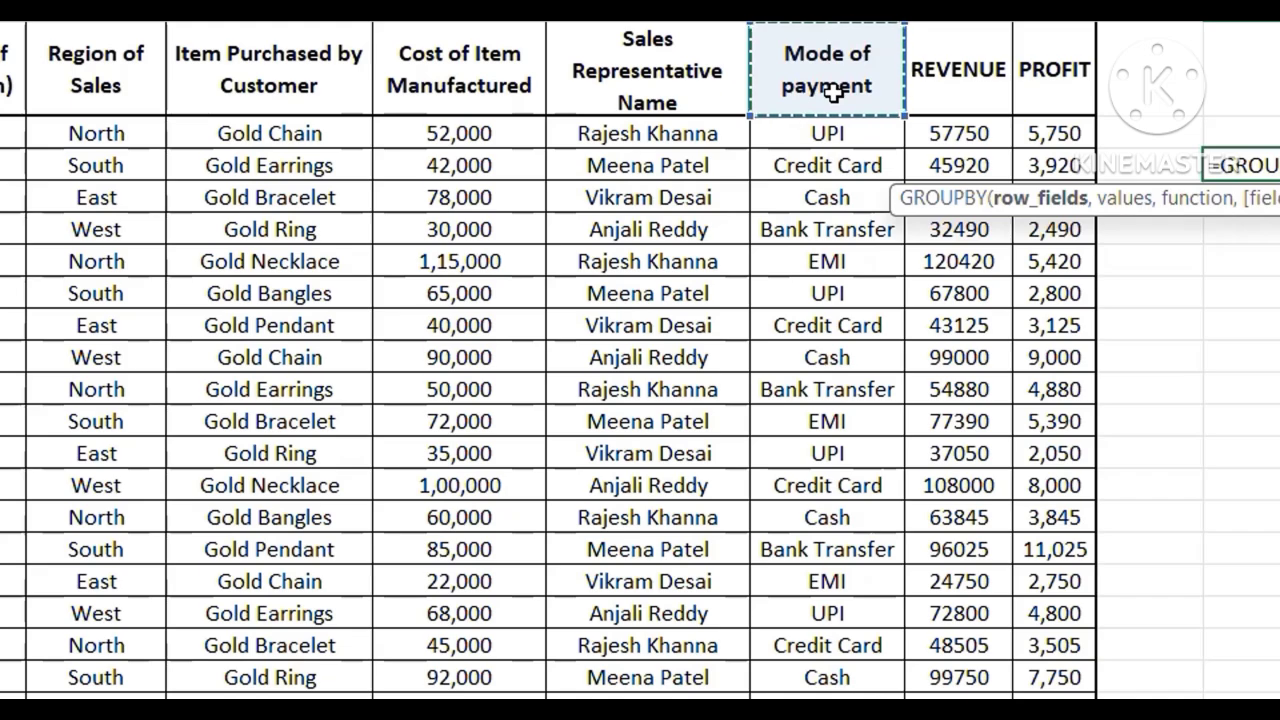
drag(833, 92, 830, 700)
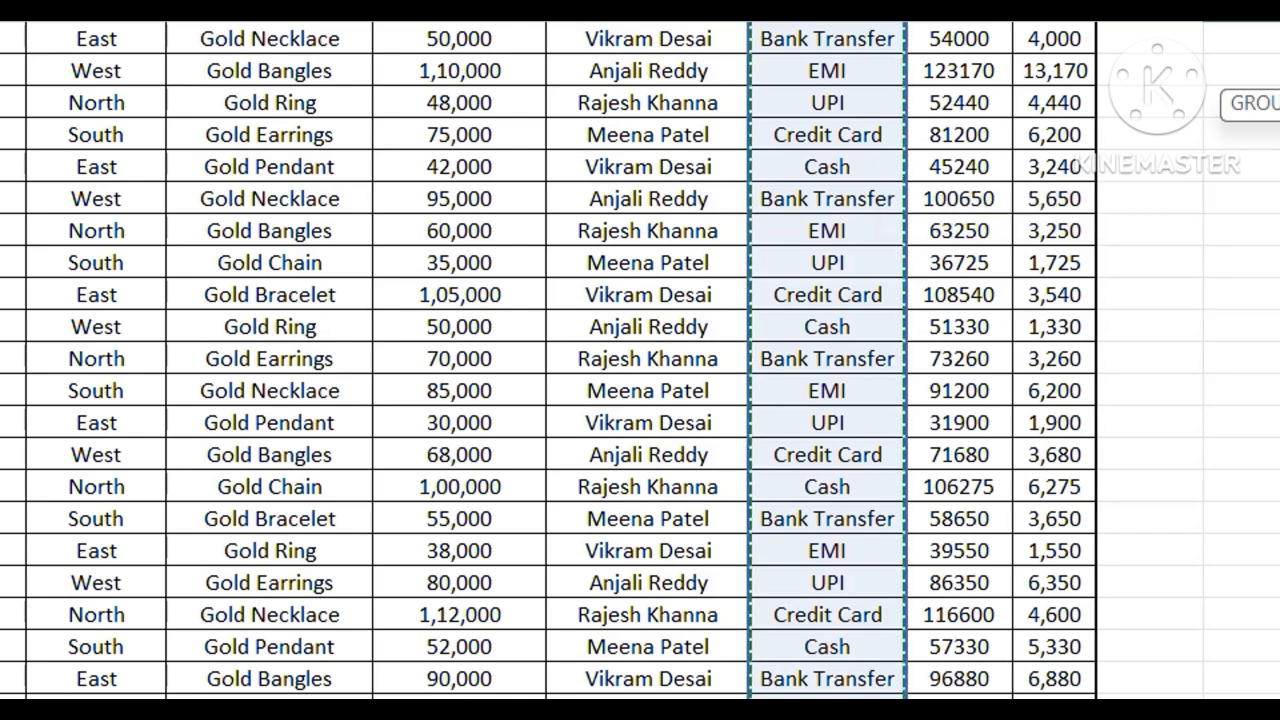
scroll(785, 471, up, 10)
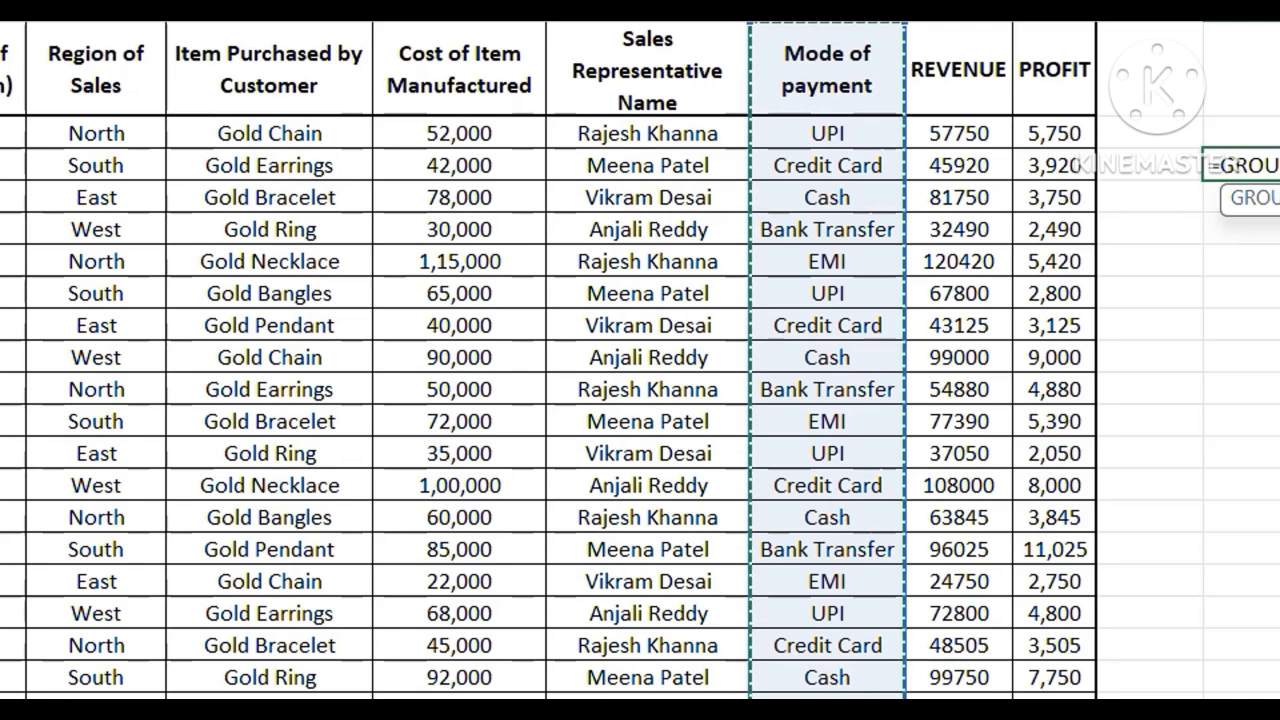
- Add the REVENUE range J1:J44 as the values argument of the GROUPBY formula
text(,)
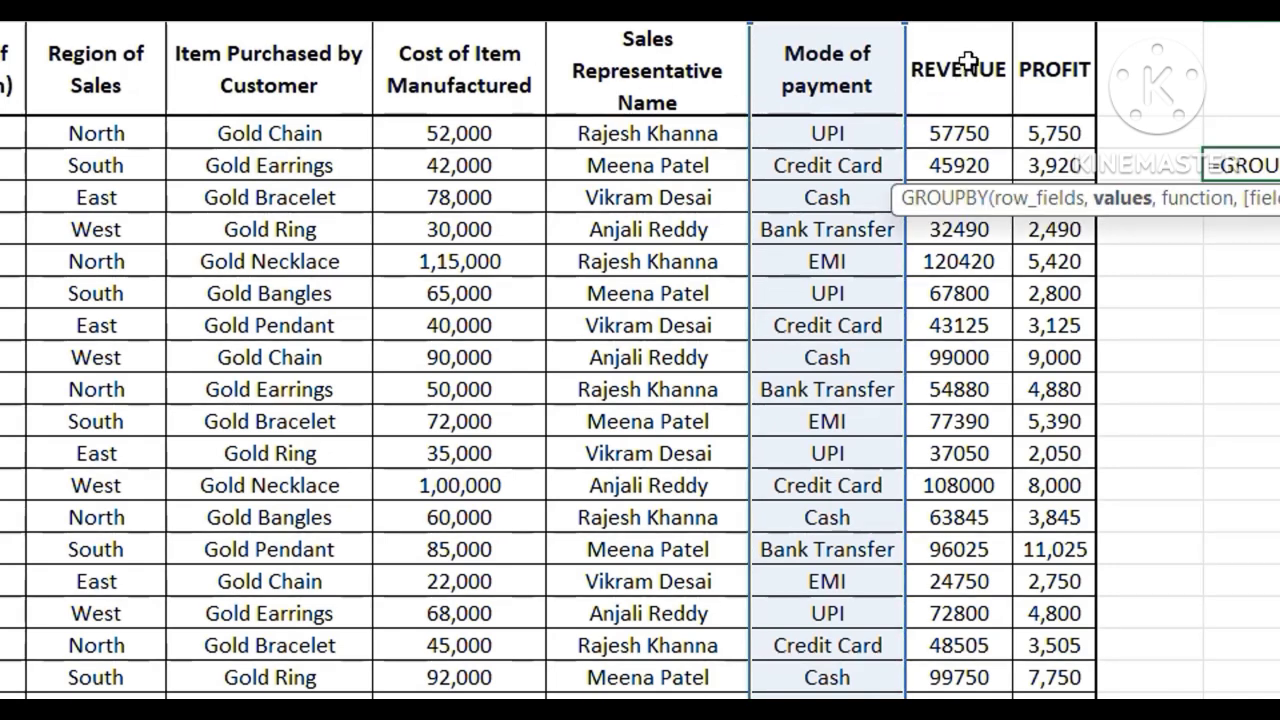
drag(967, 62, 955, 690)
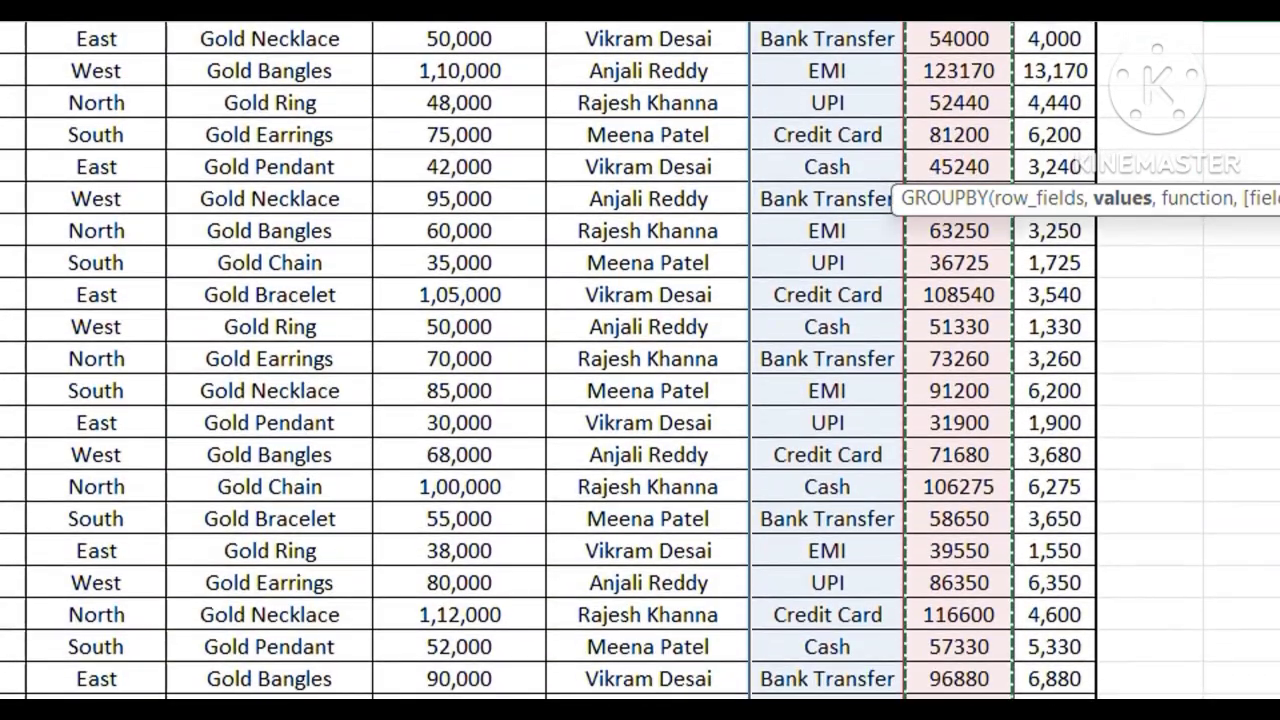
scroll(18, 248, up, 7)
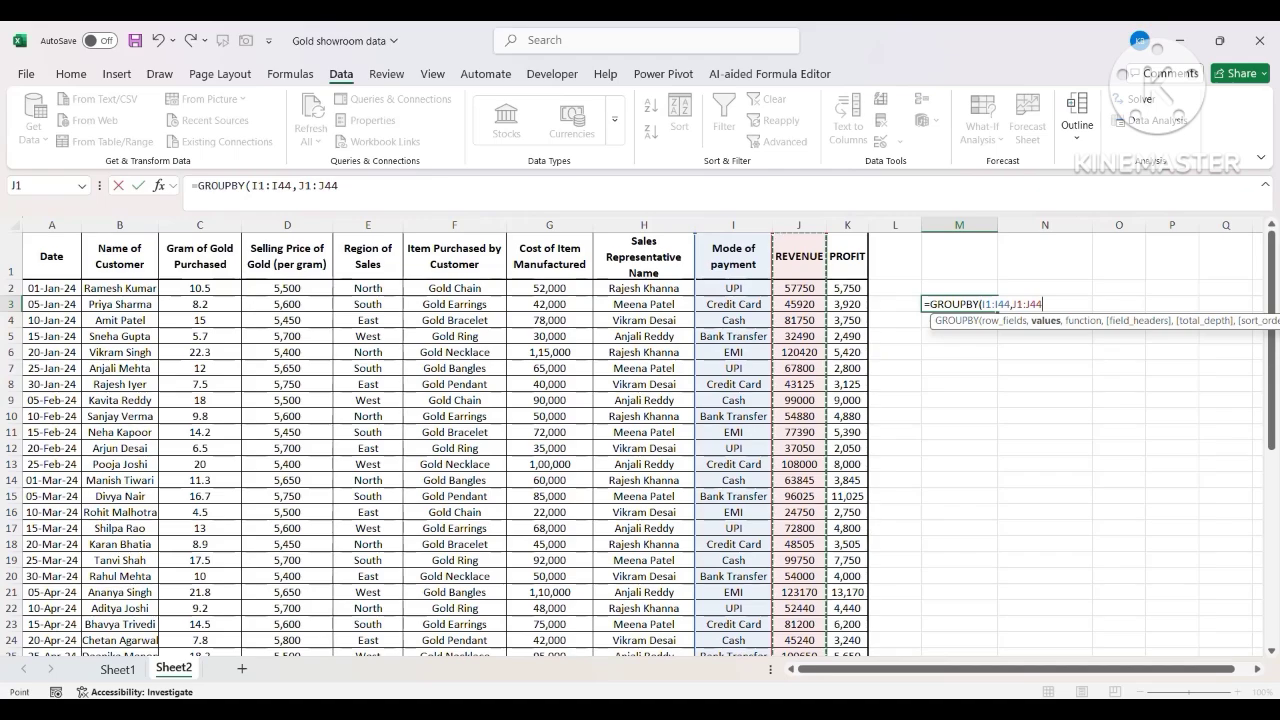
click(345, 186)
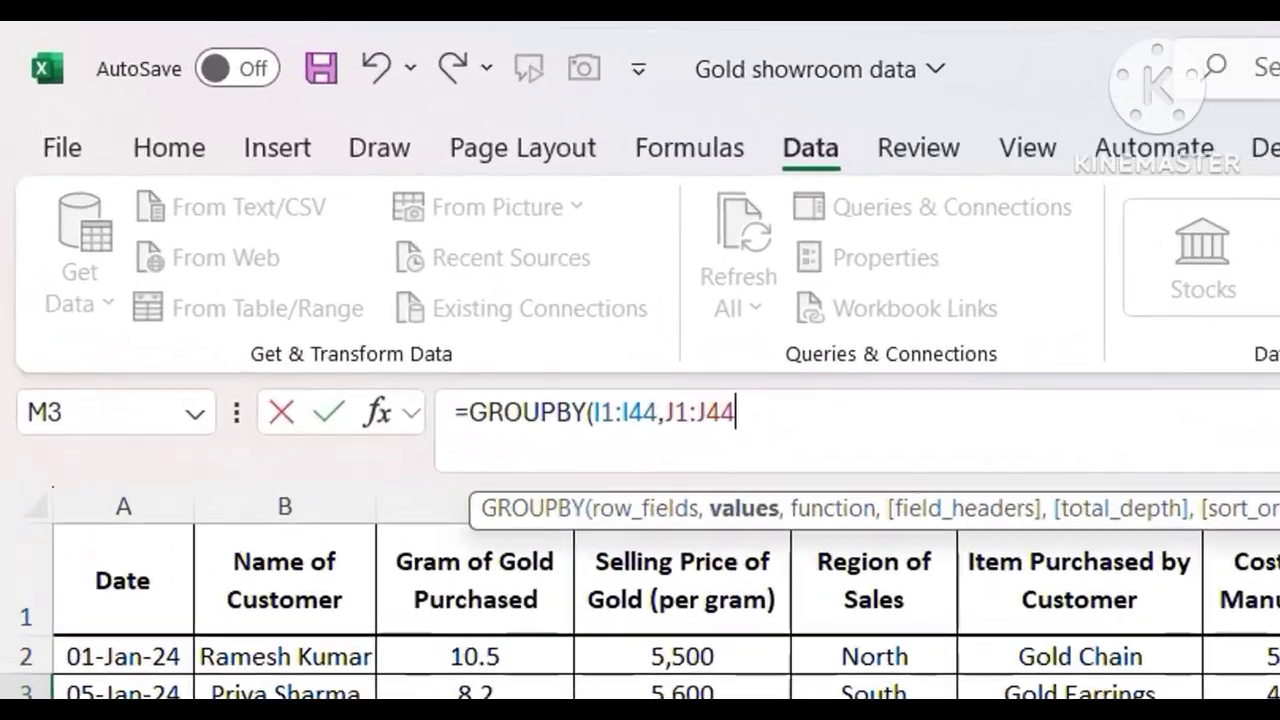
text(,)
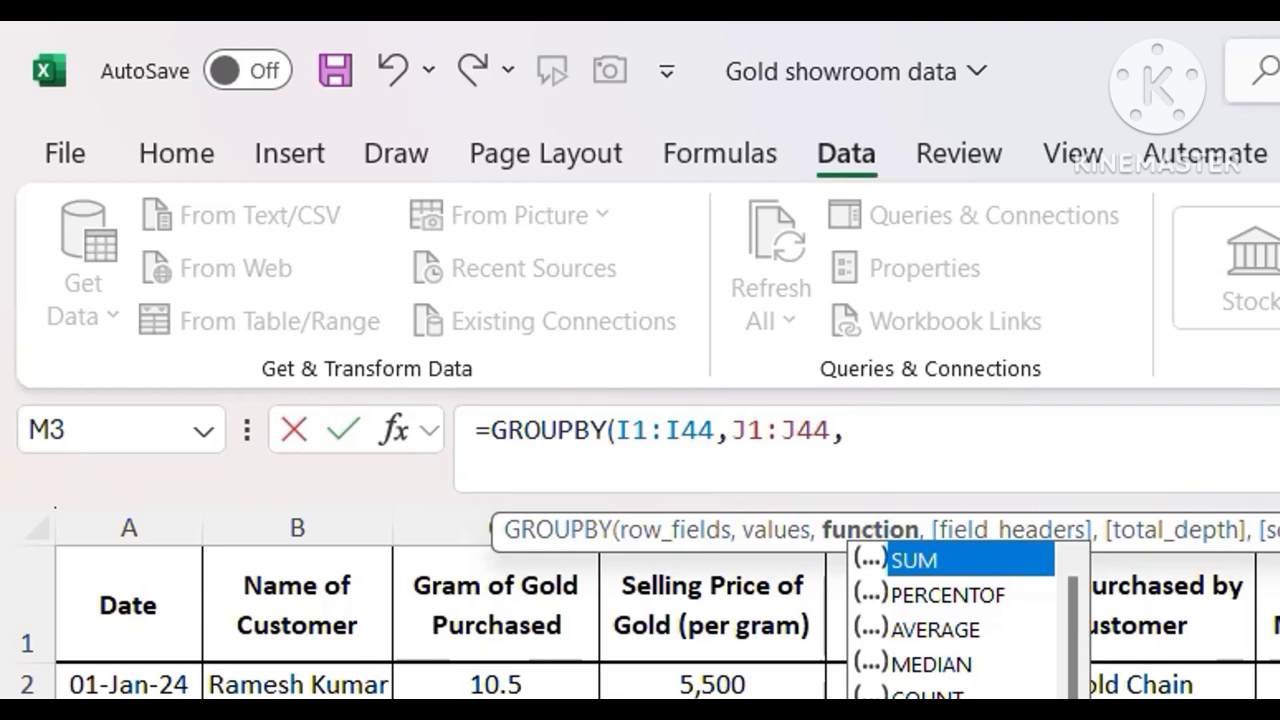
text(AVE)
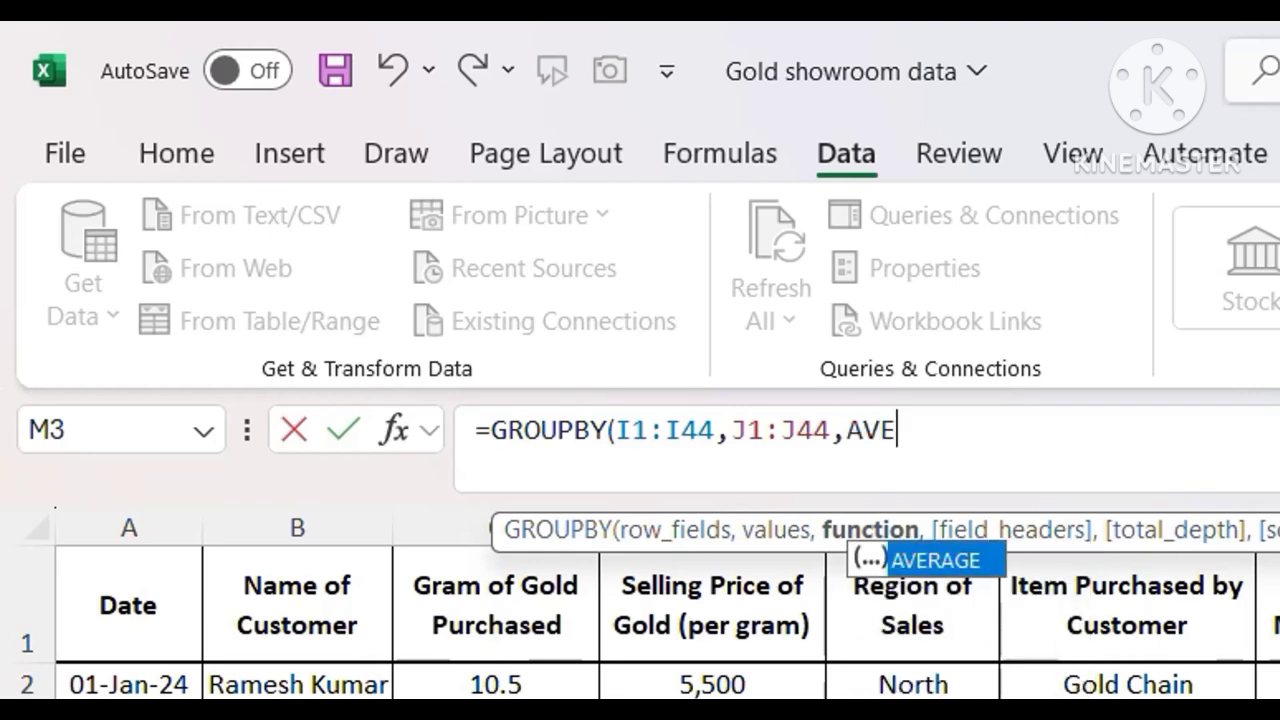
key(BackSpace)
key(BackSpace)
key(BackSpace)
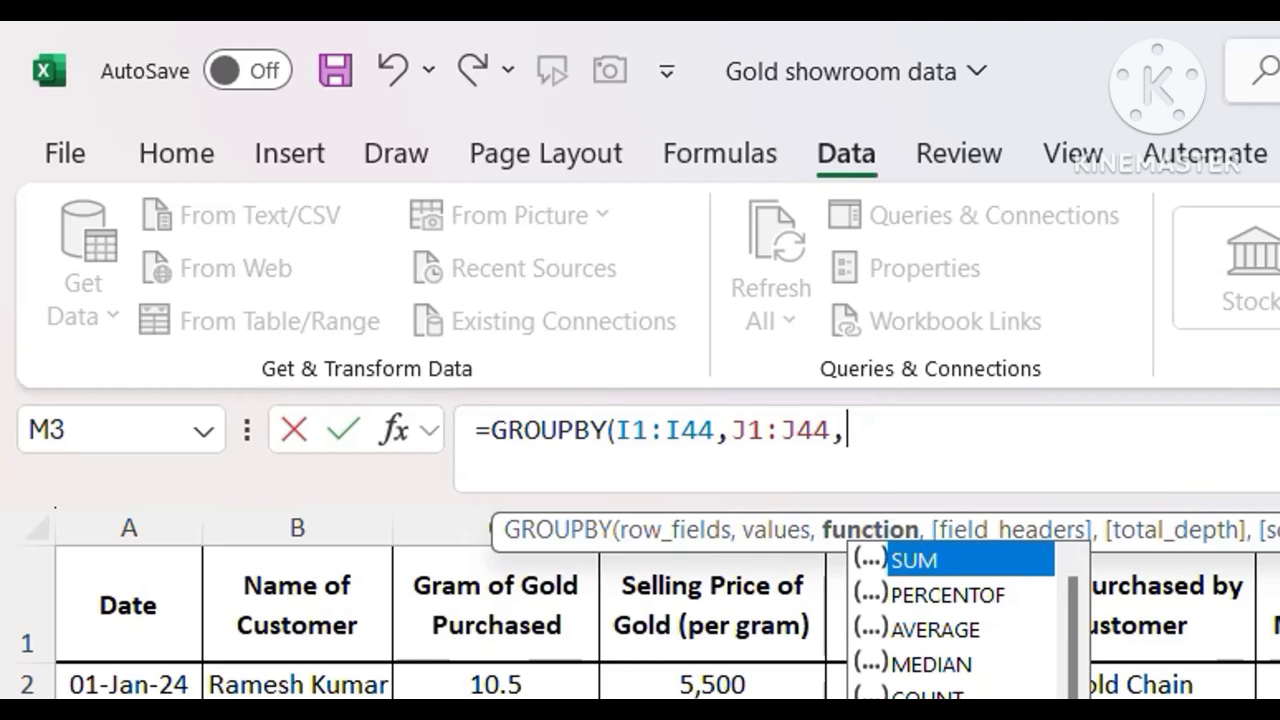
text(PER)
key(BackSpace)
key(BackSpace)
key(BackSpace)
- Set SUM as the aggregation function and complete the formula =GROUPBY(I1:I44,J1:J44,SUM)
text(SUM)
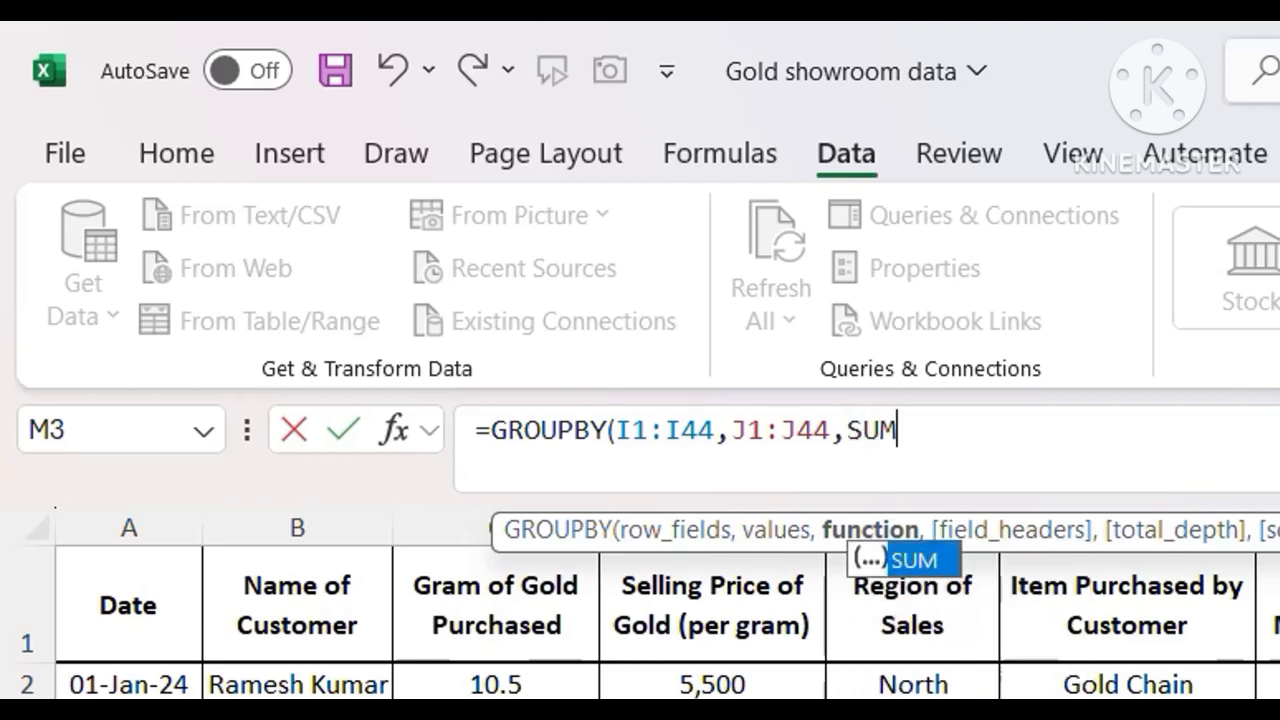
text())
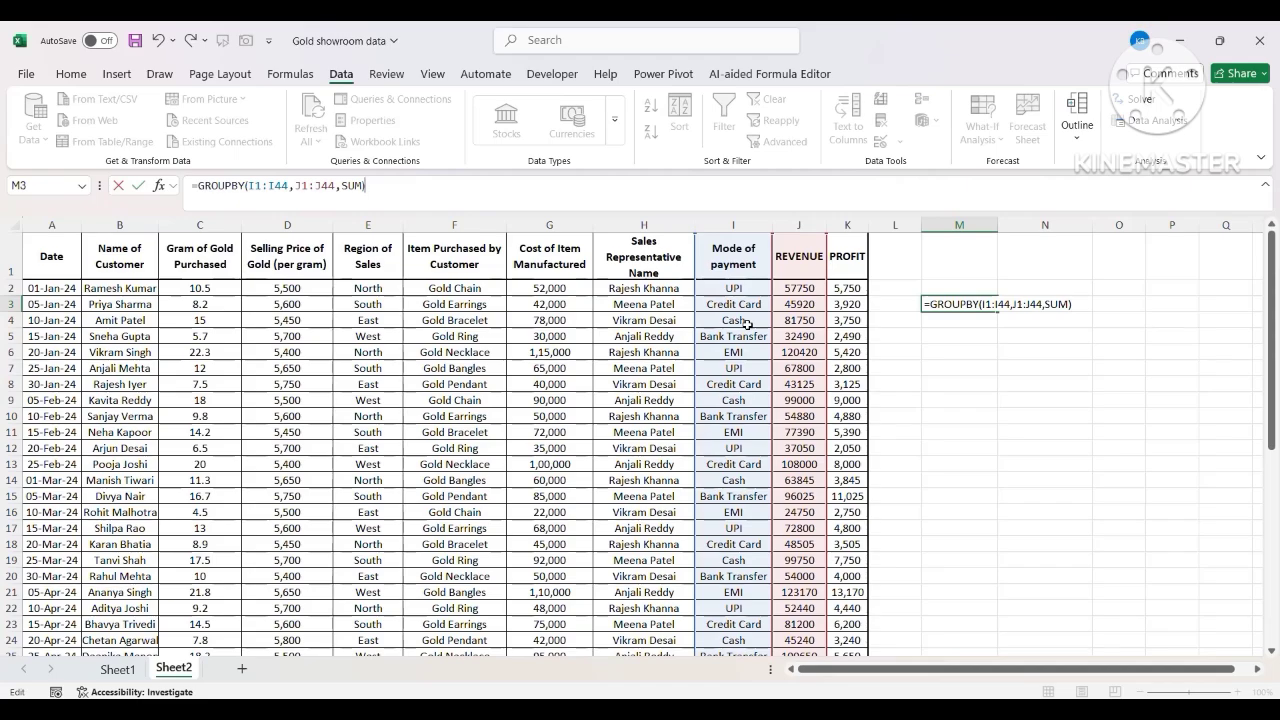
key(Return)
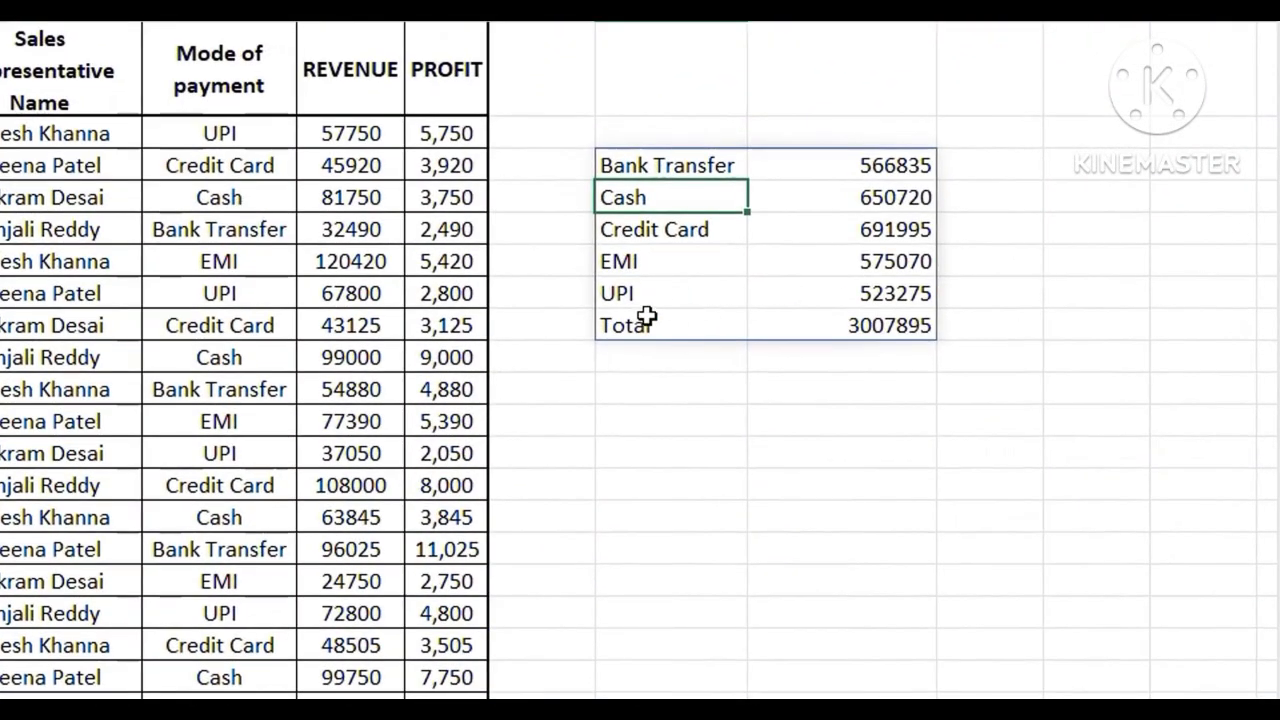
- Total the REVENUE column in cell J46 below the table with =SUM(J2:J44) to check the GROUPBY grand total
drag(649, 325, 915, 327)
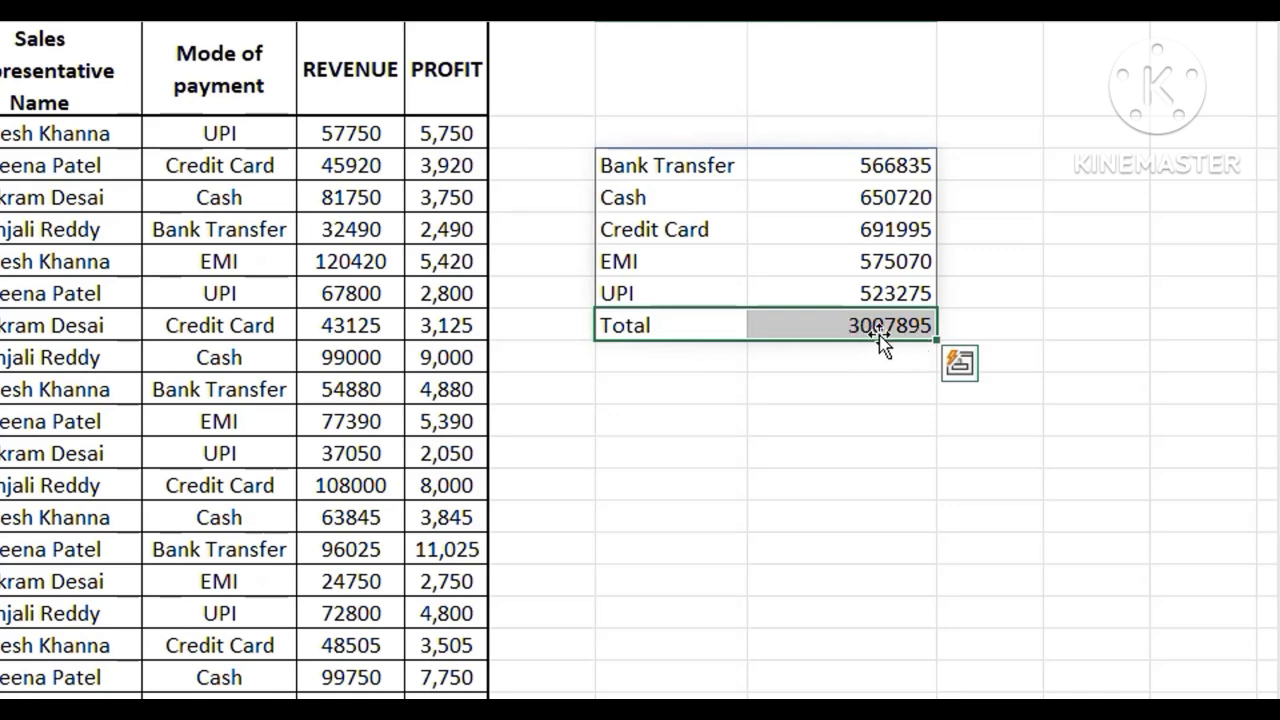
click(858, 352)
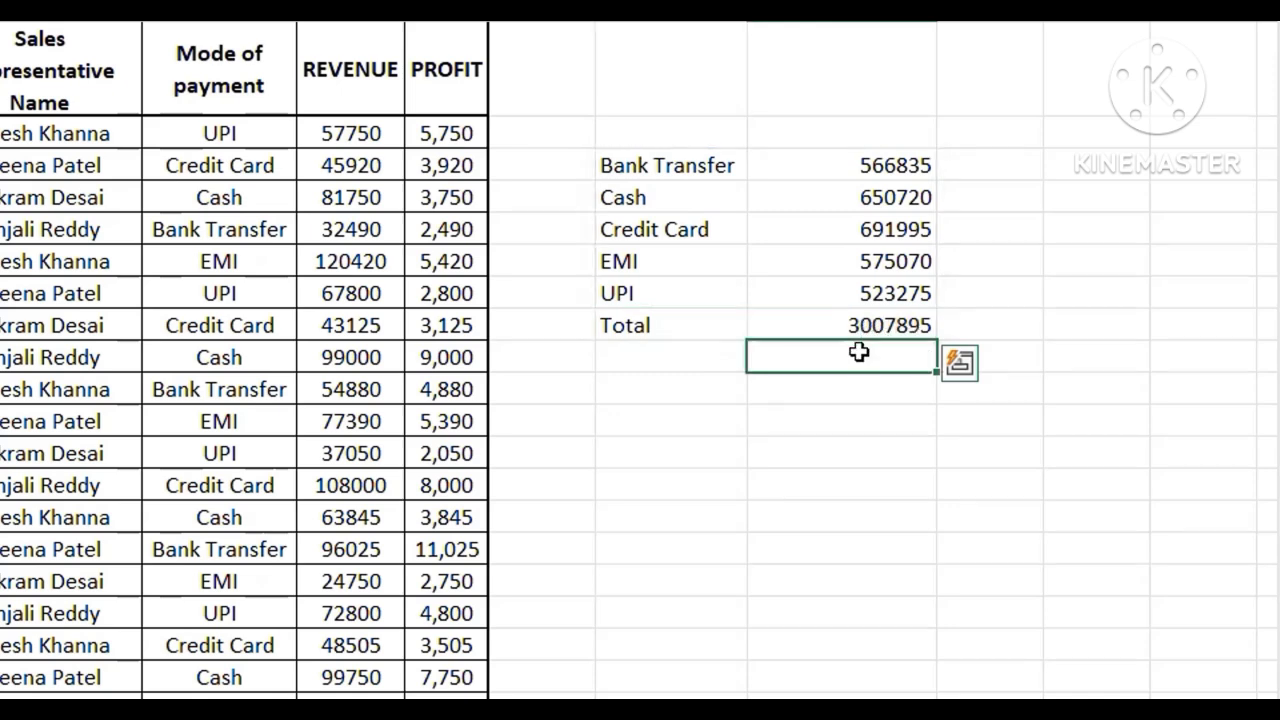
scroll(363, 117, down, 15)
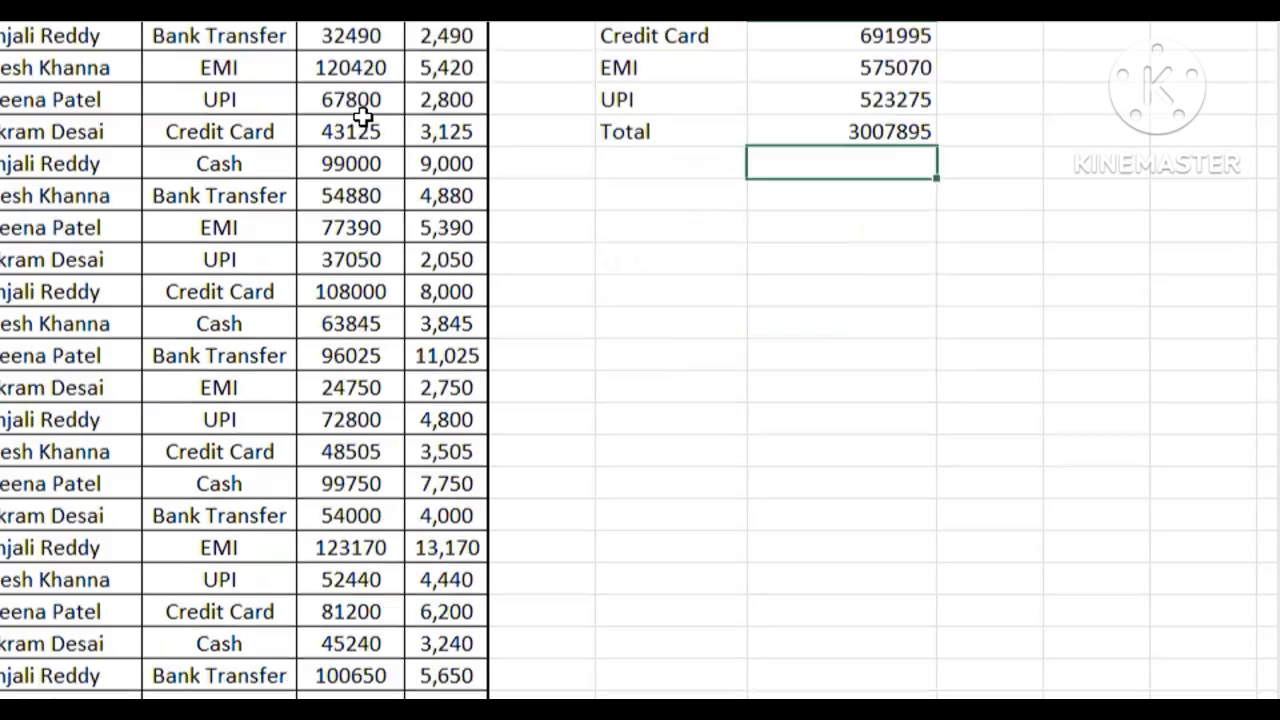
scroll(337, 417, up, 4)
click(360, 394)
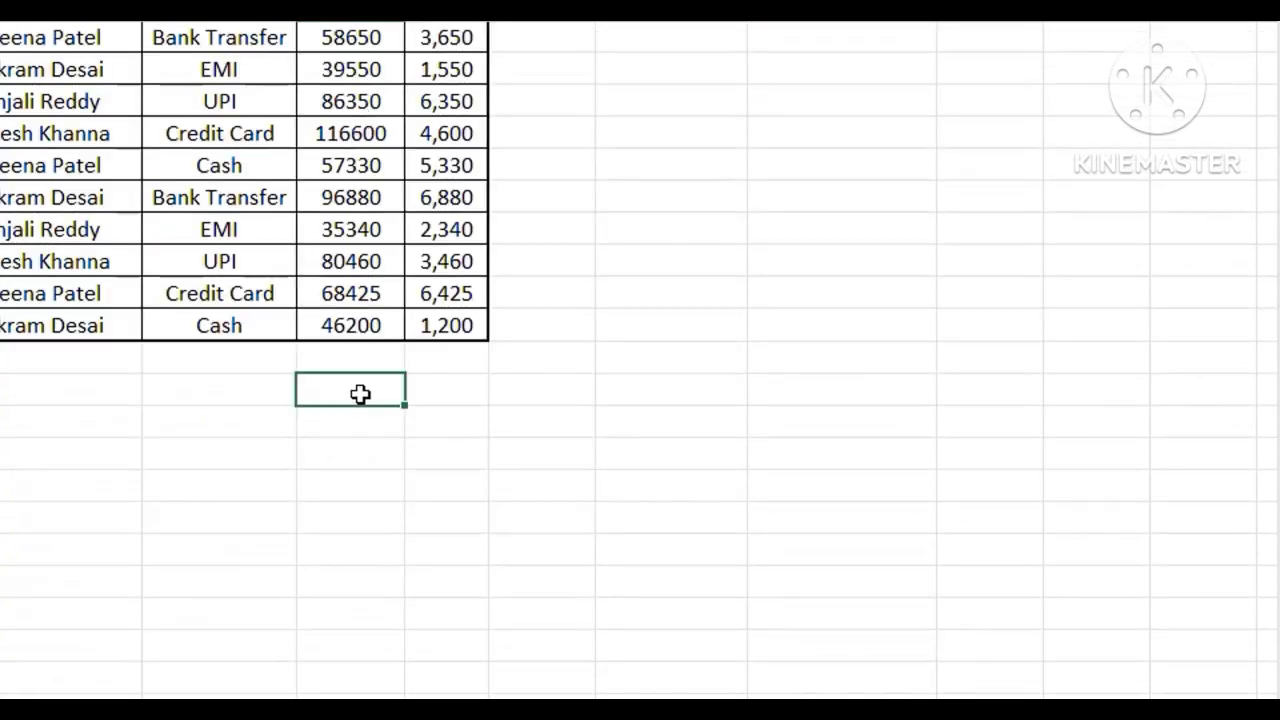
text(=SUM()
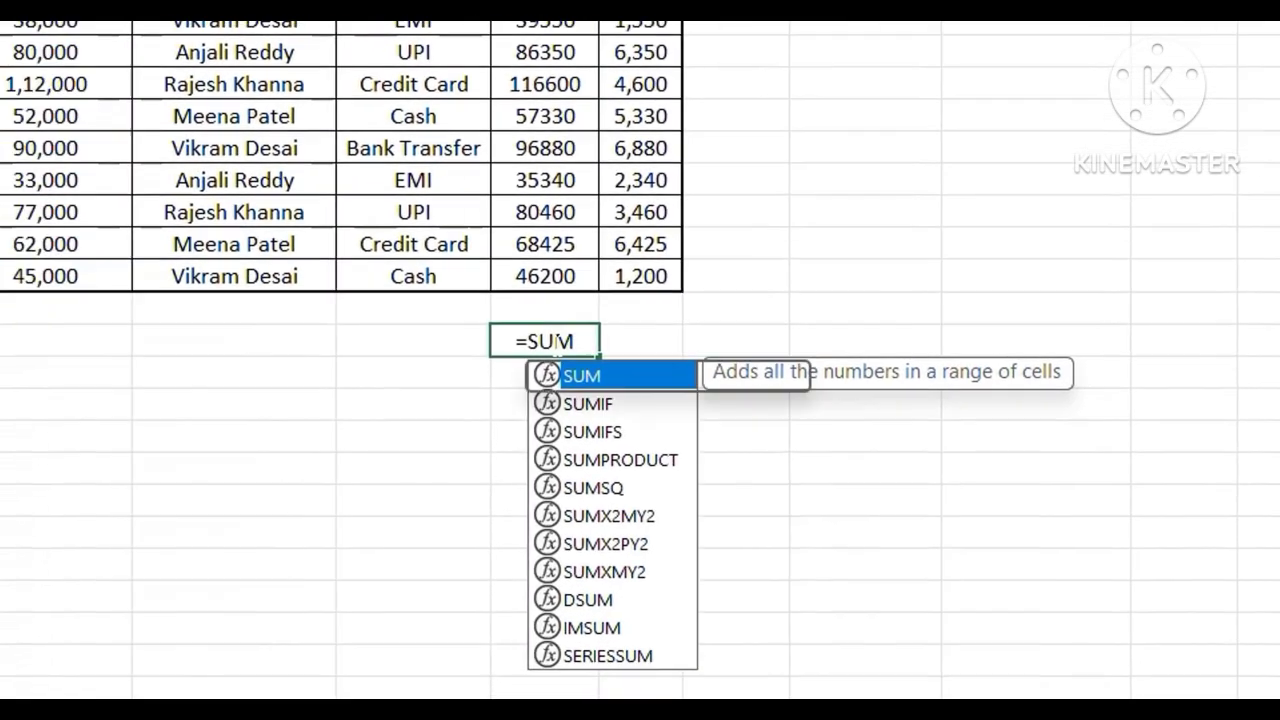
key(Up)
key(Up)
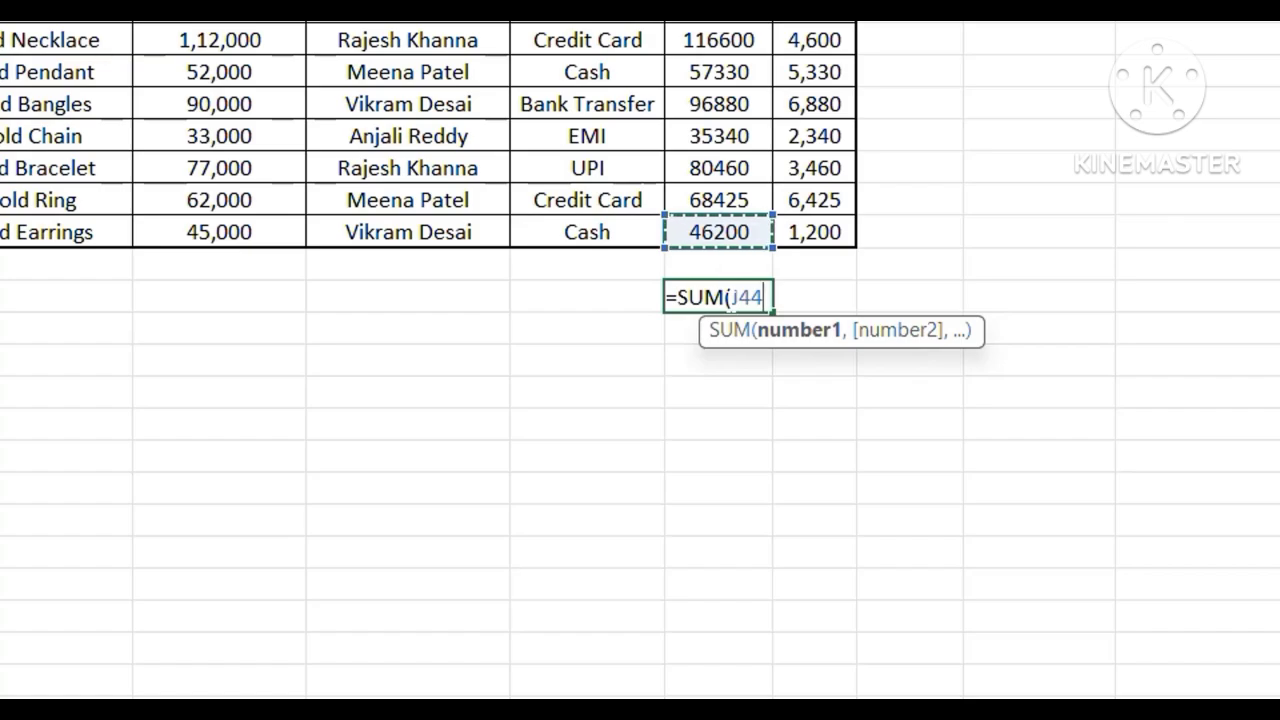
key(ctrl+shift+Up)
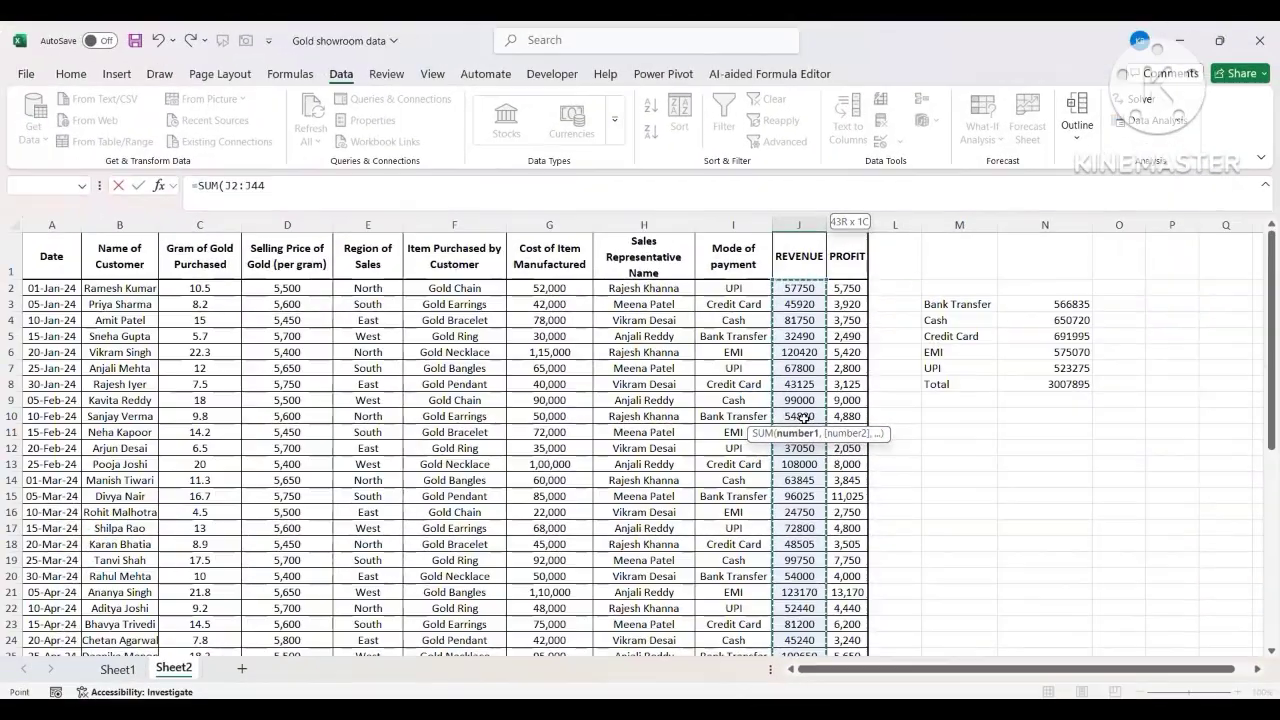
key(Return)
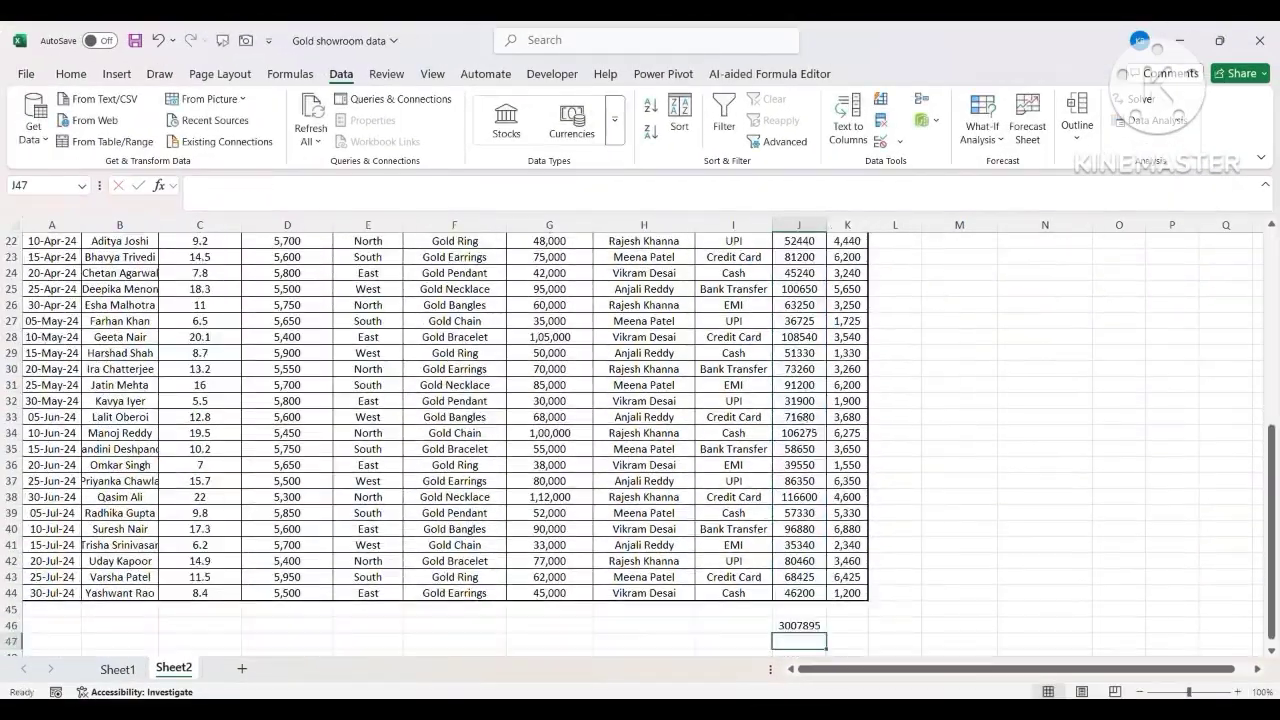
click(799, 625)
key(ctrl+b)
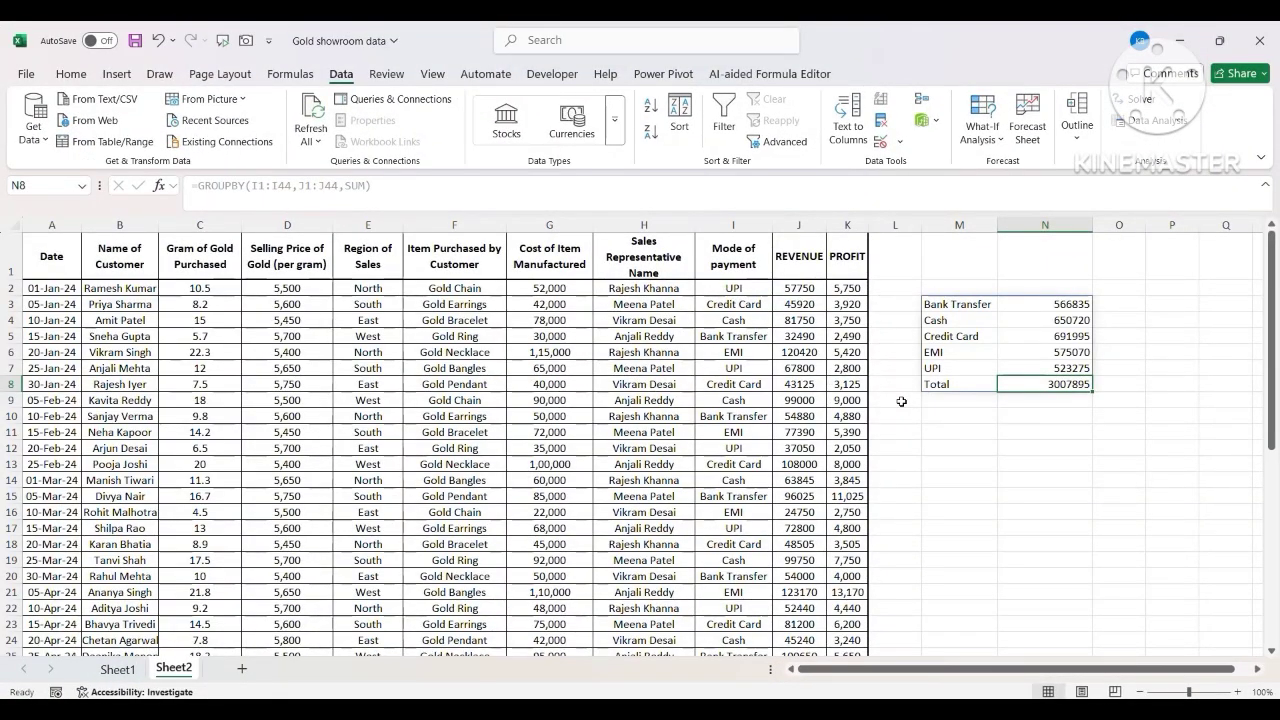
- Review the Sales Representative Name and Mode of payment columns alongside the GROUPBY summary and its formula
click(941, 305)
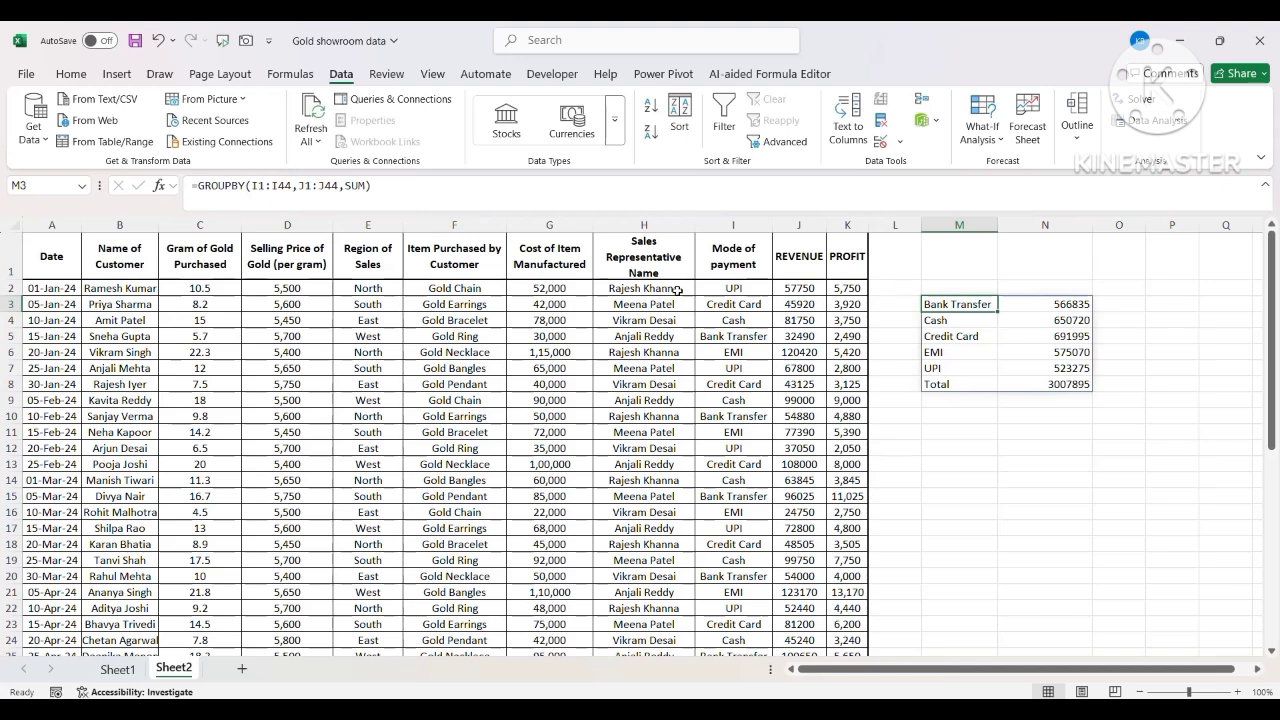
drag(668, 272, 672, 318)
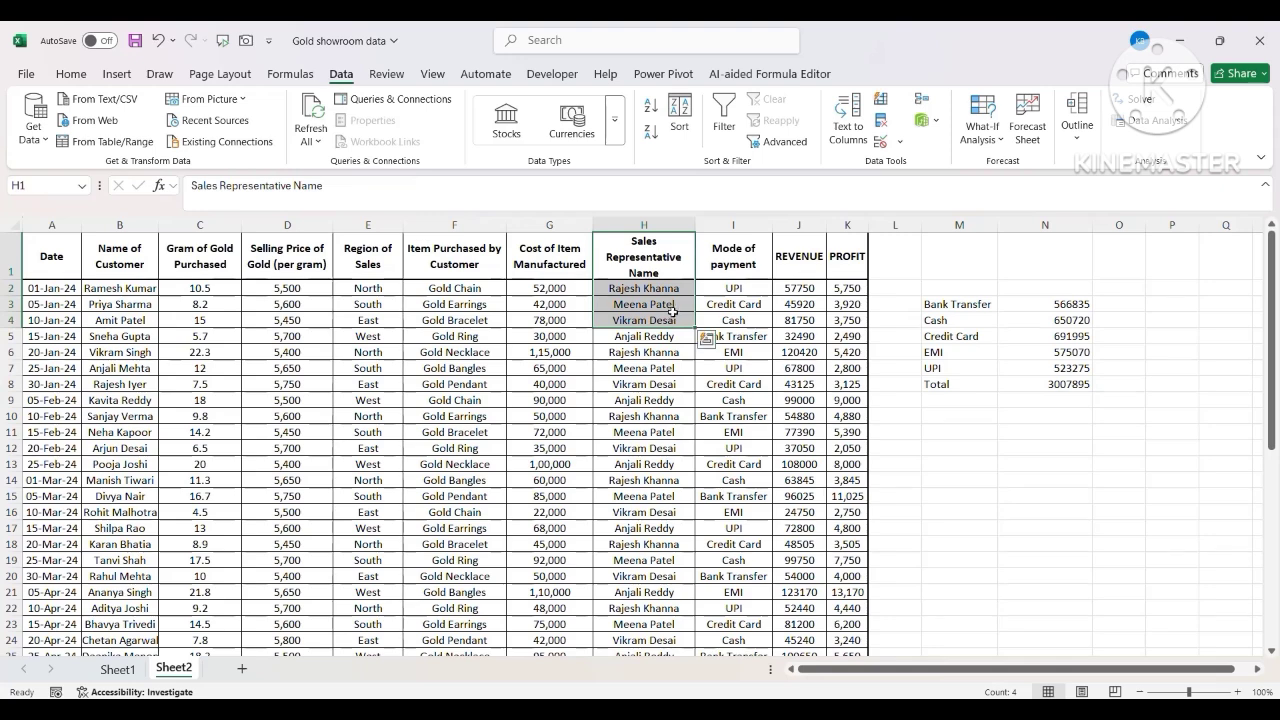
click(1064, 305)
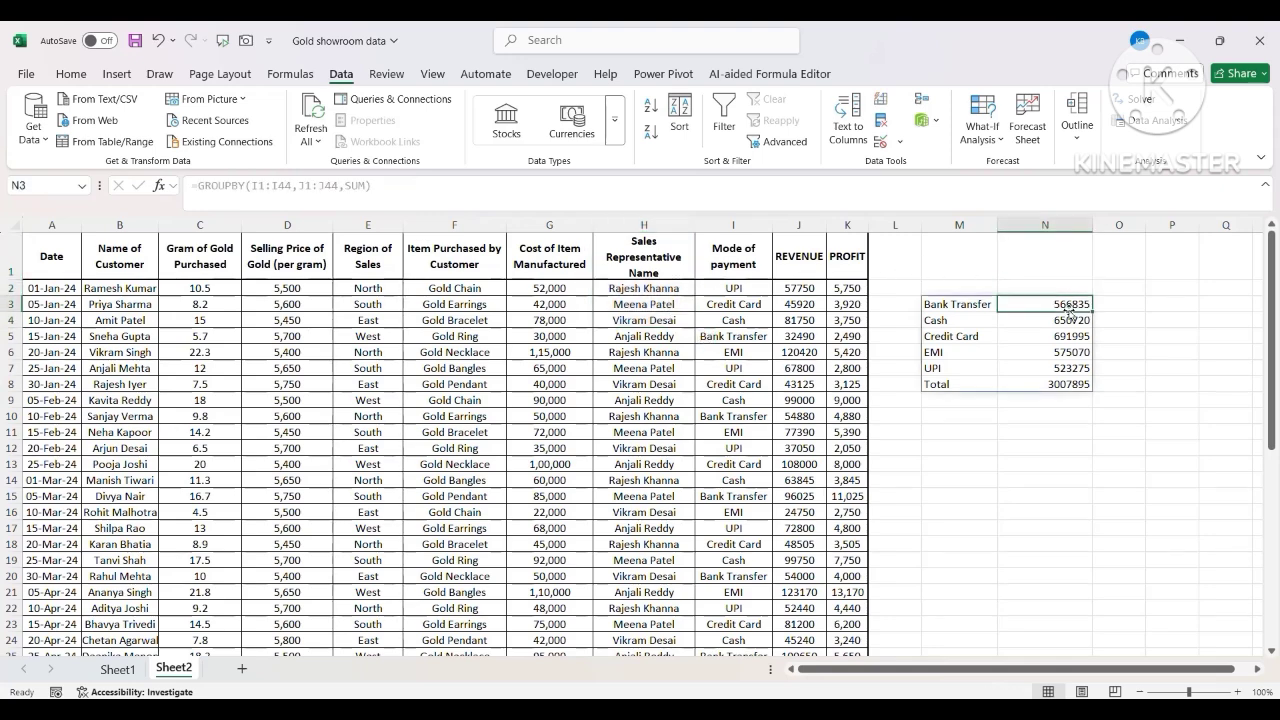
click(966, 300)
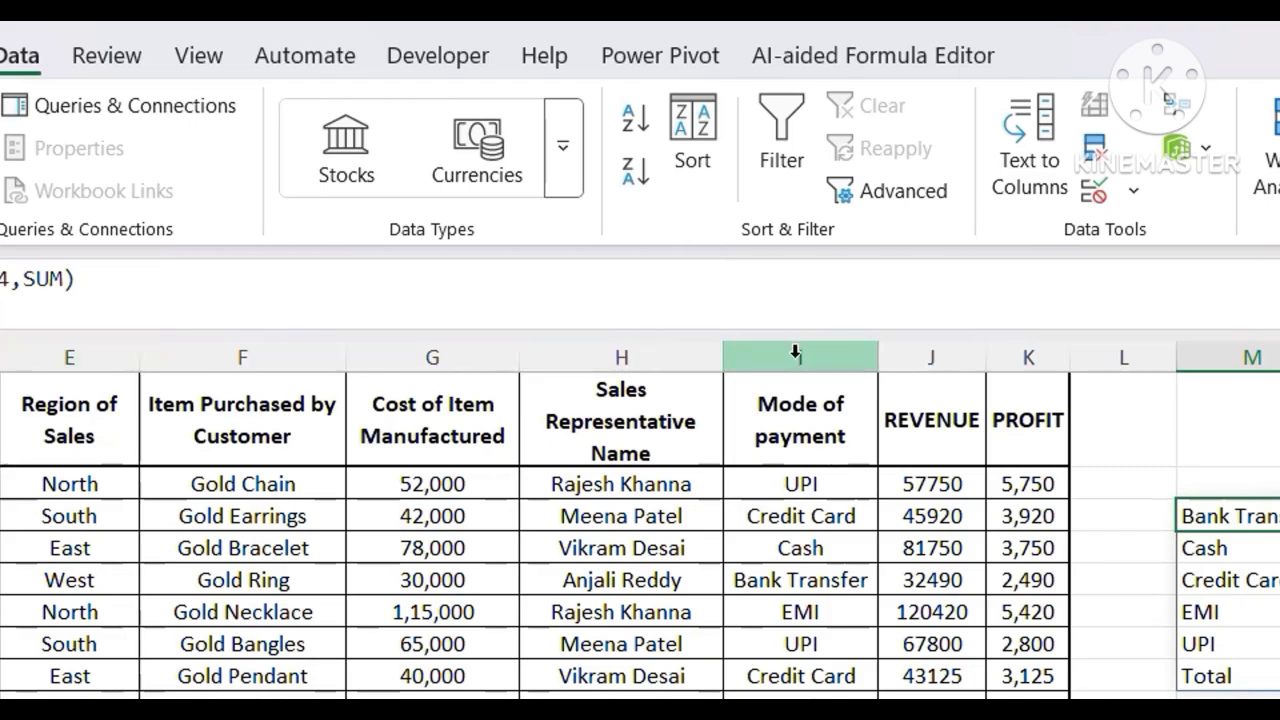
click(795, 357)
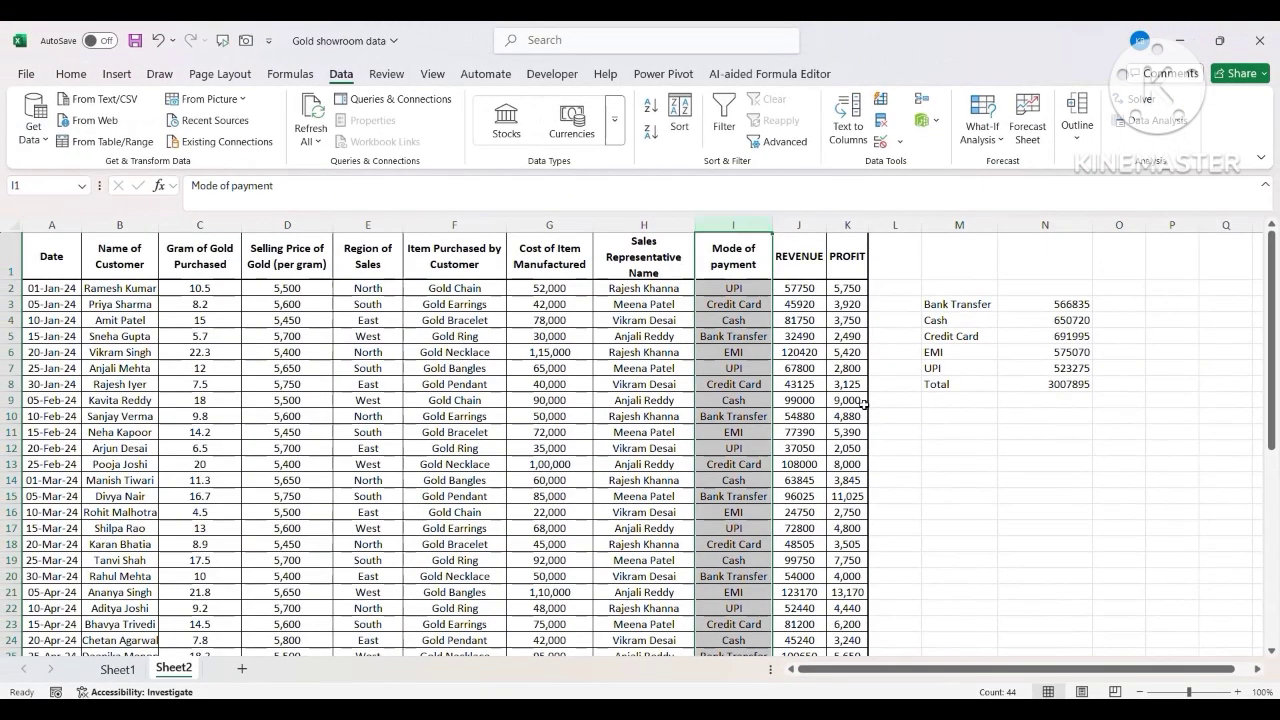
click(640, 258)
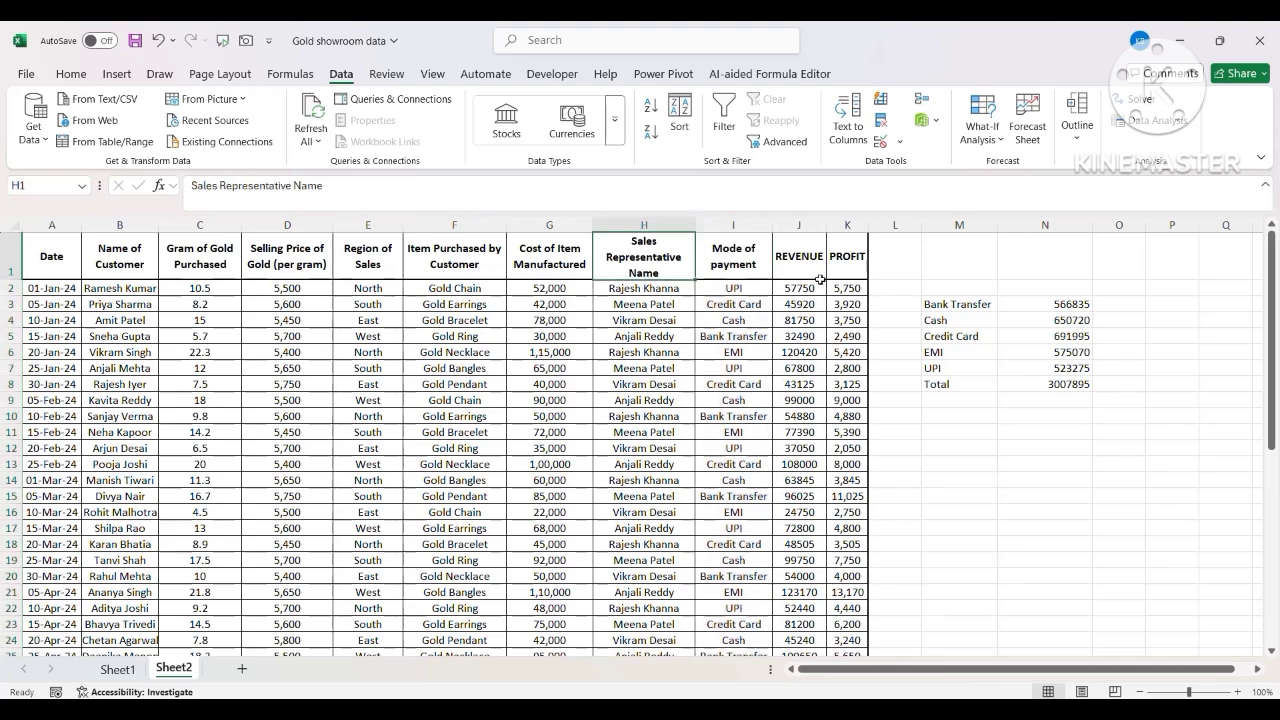
- Change the row fields of the GROUPBY formula in M3 to the Sales Representative Name range H1:H44
click(955, 304)
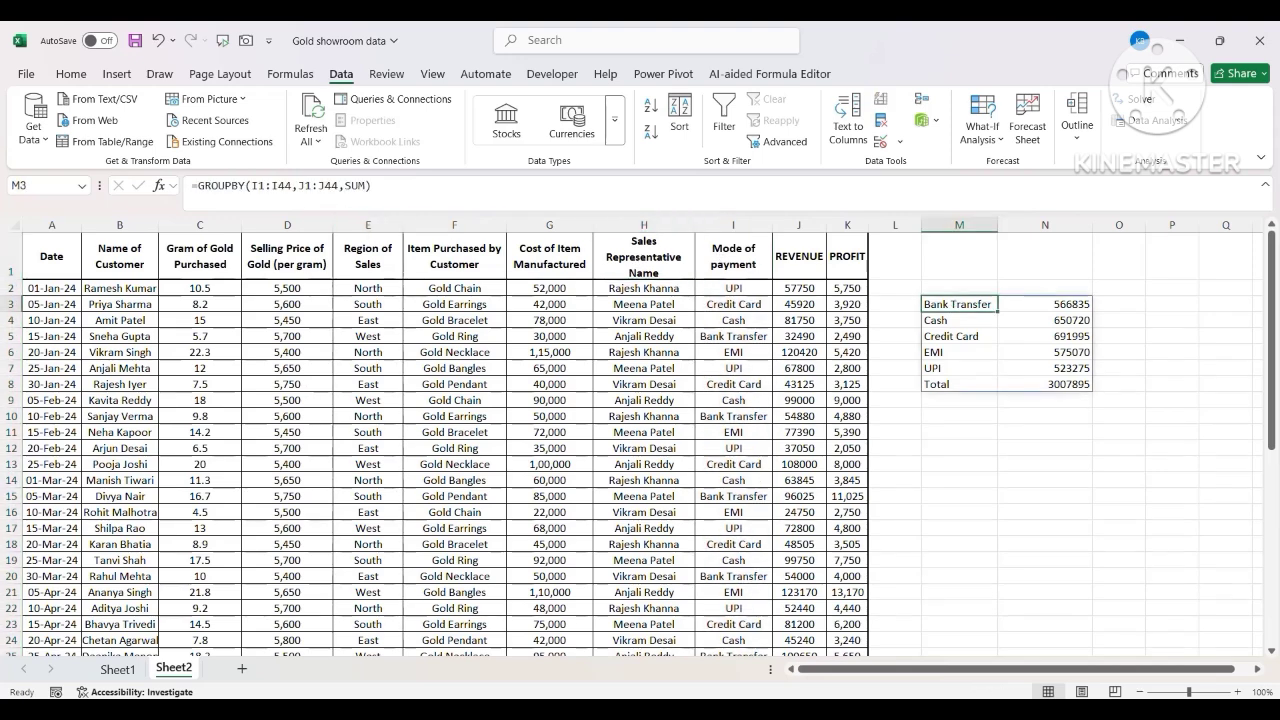
click(256, 185)
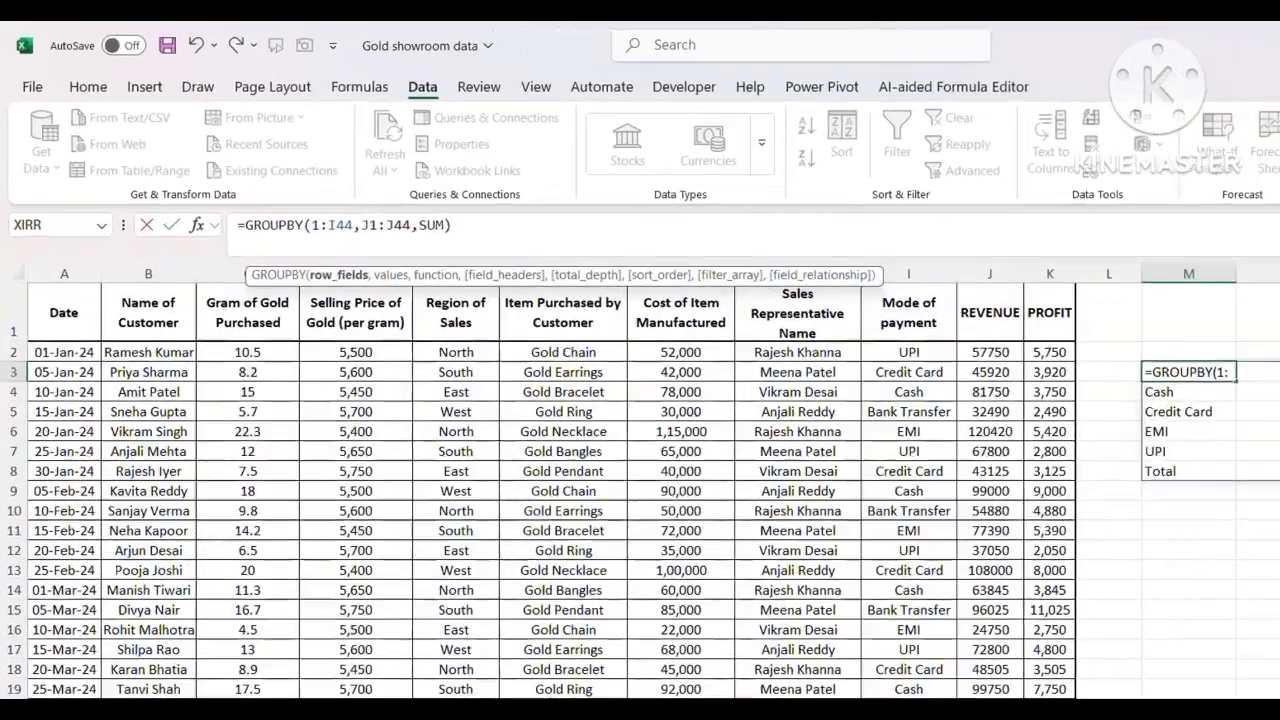
key(BackSpace)
text(h)
key(Right)
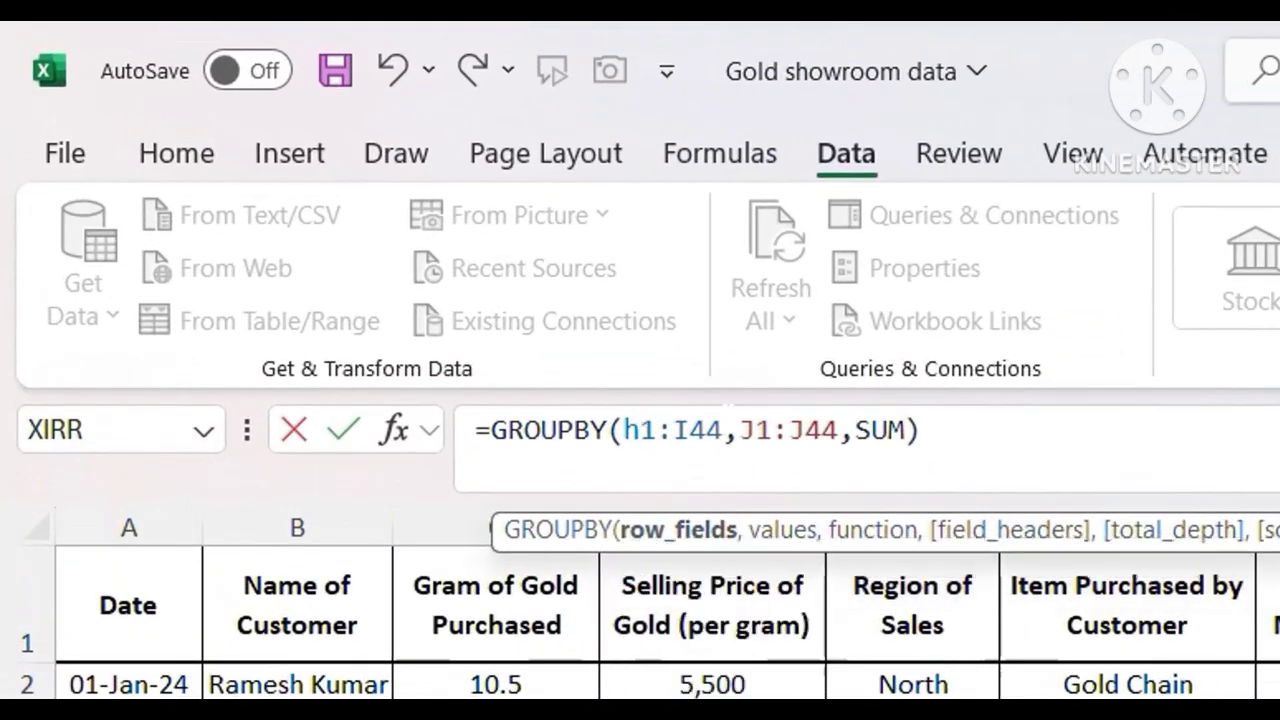
key(BackSpace)
text(h)
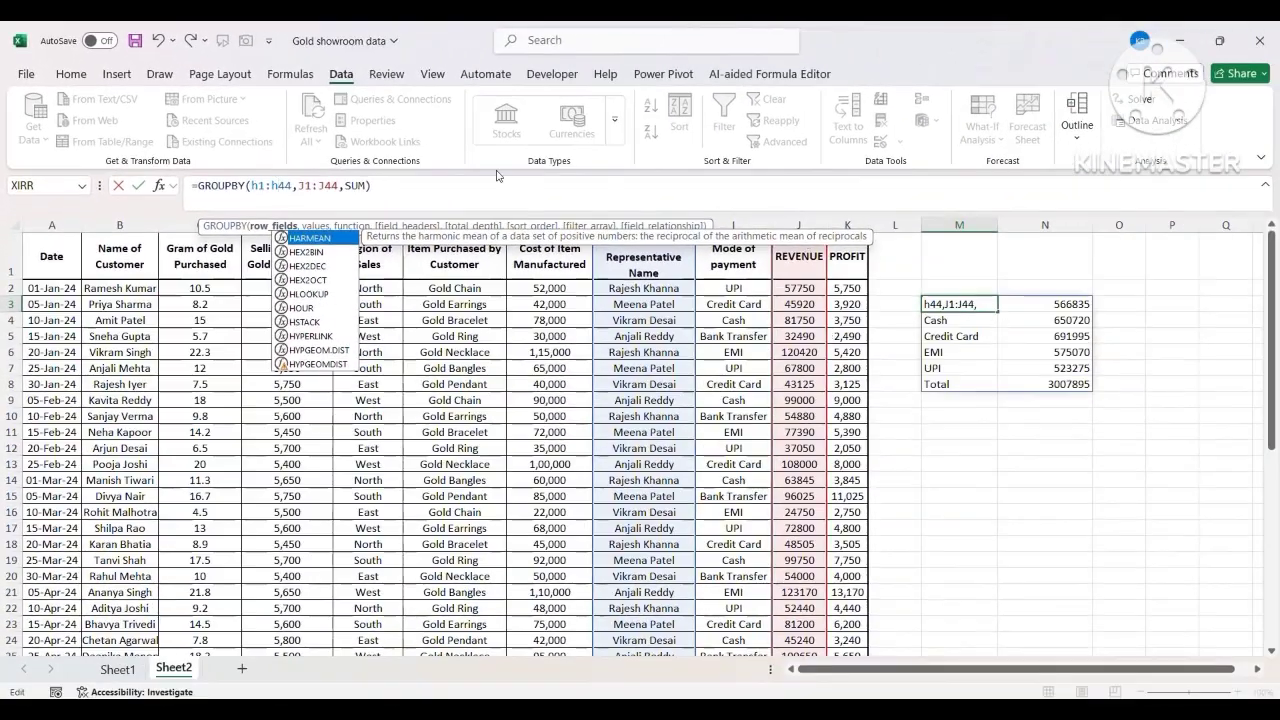
click(476, 180)
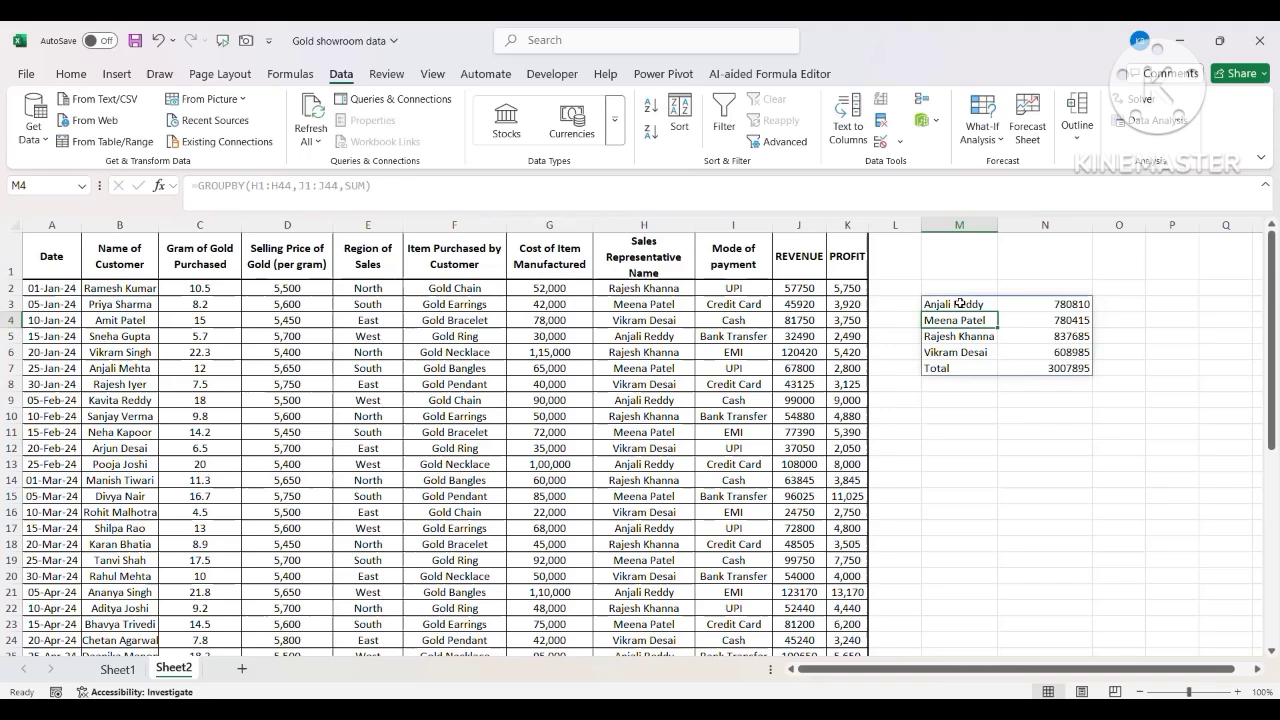
- Review the sales representatives listed in the GROUPBY summary, cells M3 to M6
click(917, 305)
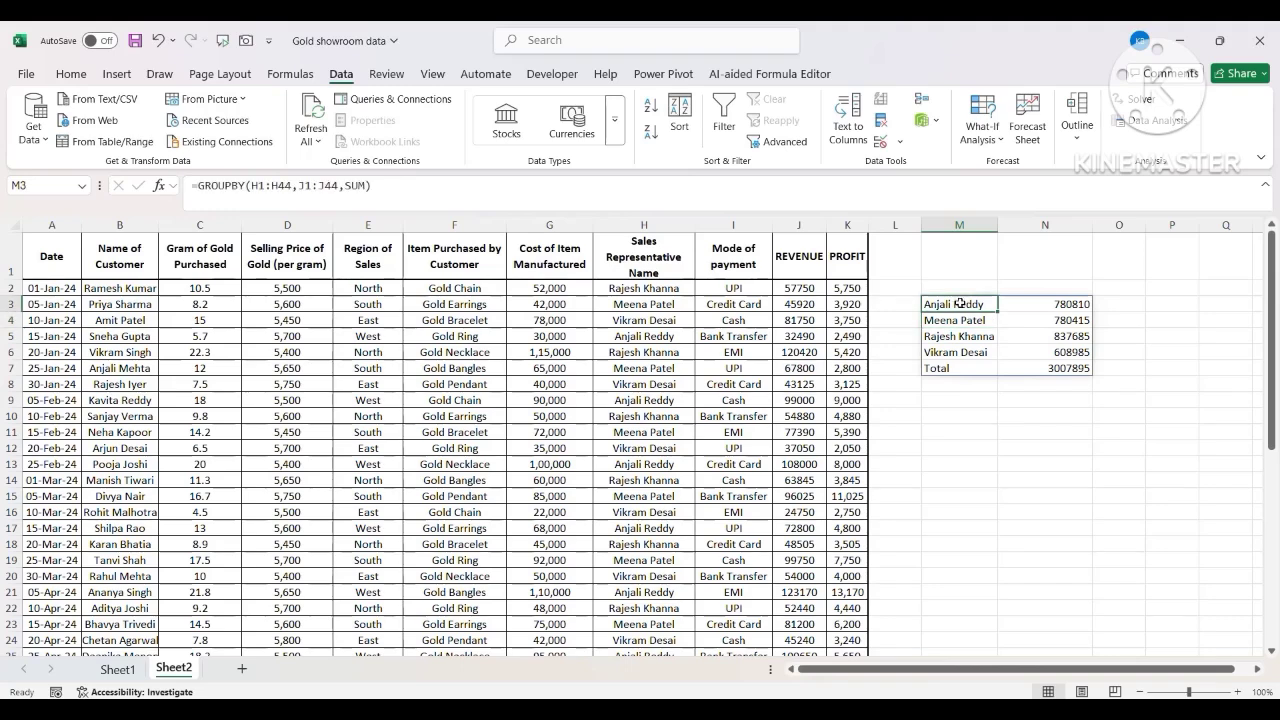
click(960, 320)
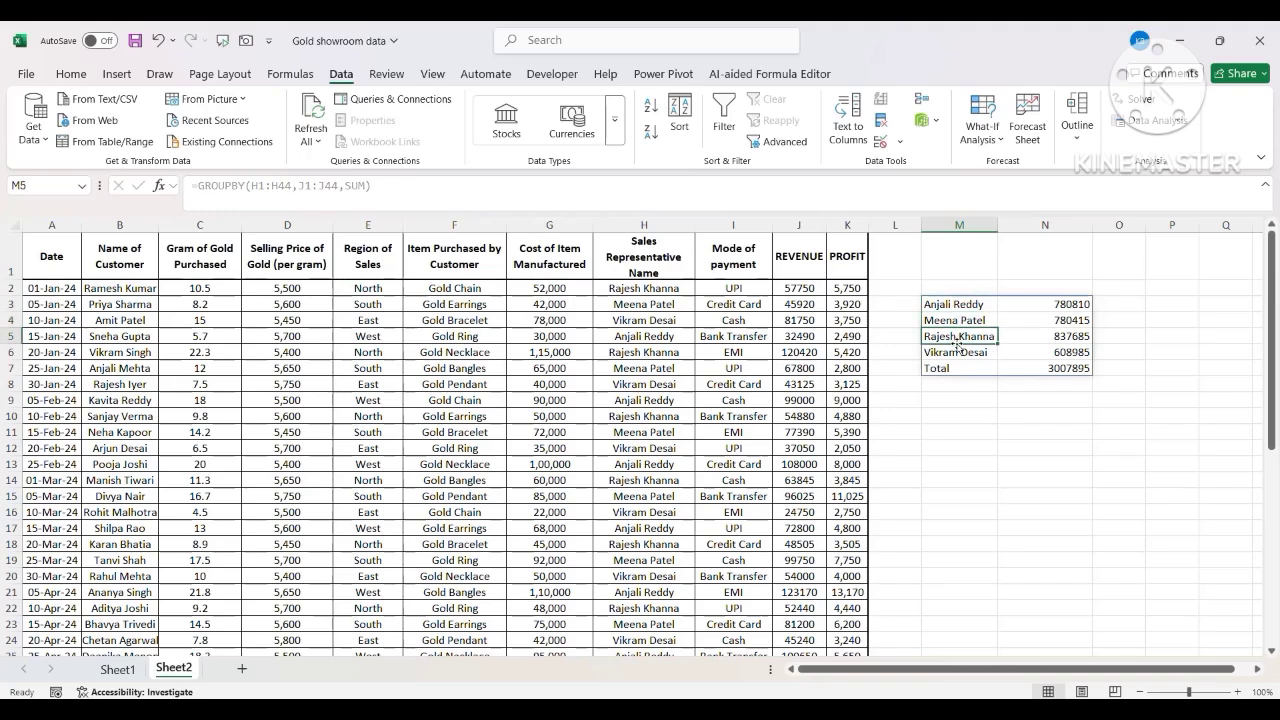
click(958, 306)
click(958, 322)
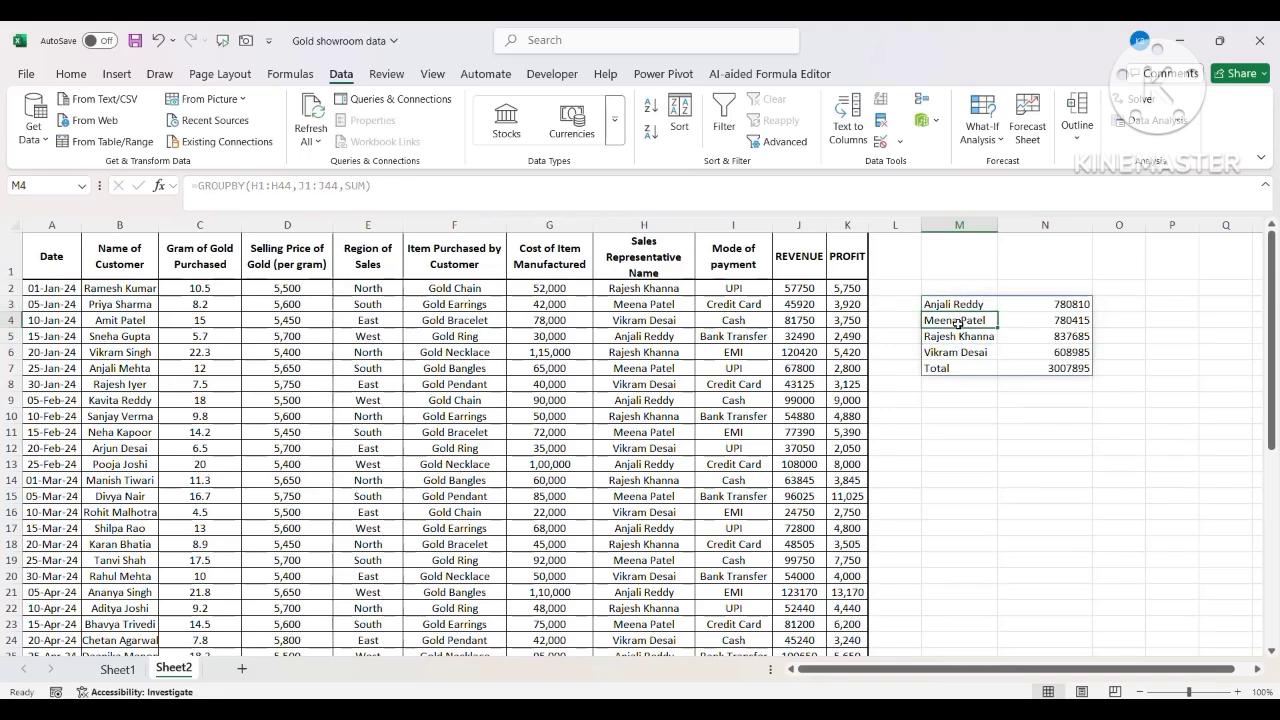
click(956, 336)
click(940, 355)
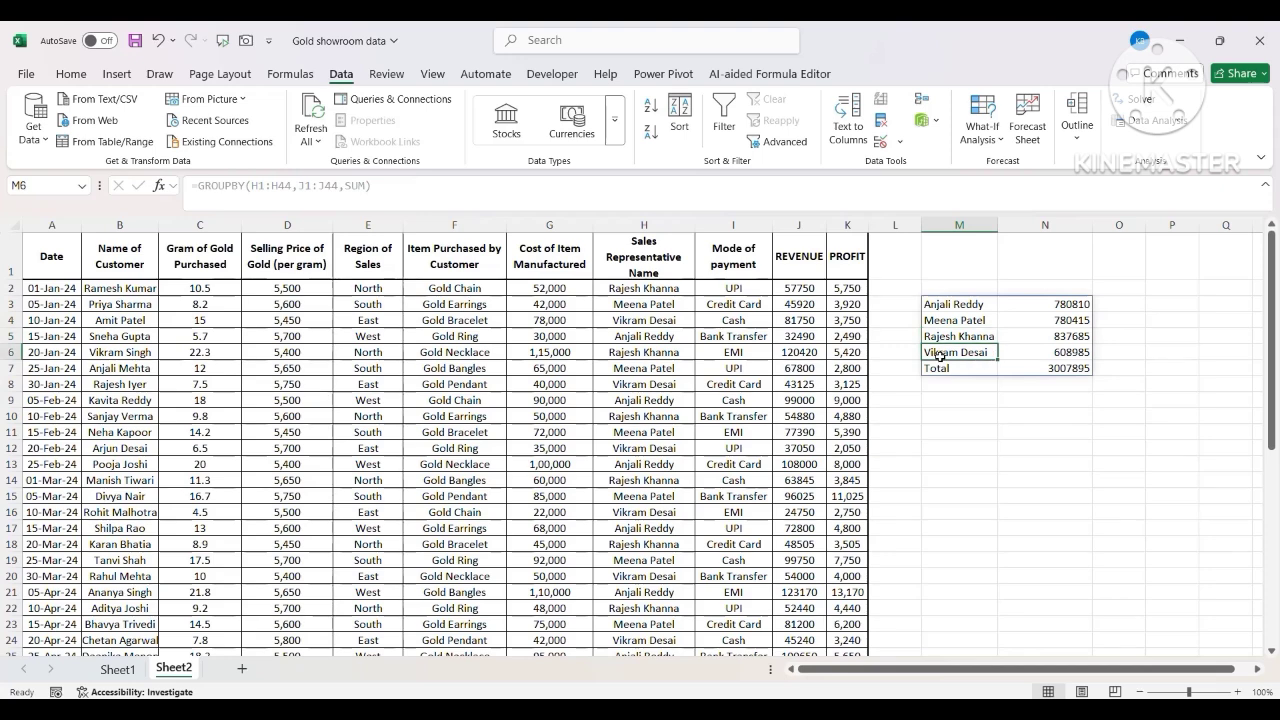
- Turn on filters for the sales table and inspect the Sales Representative Name filter list without changing it
click(526, 265)
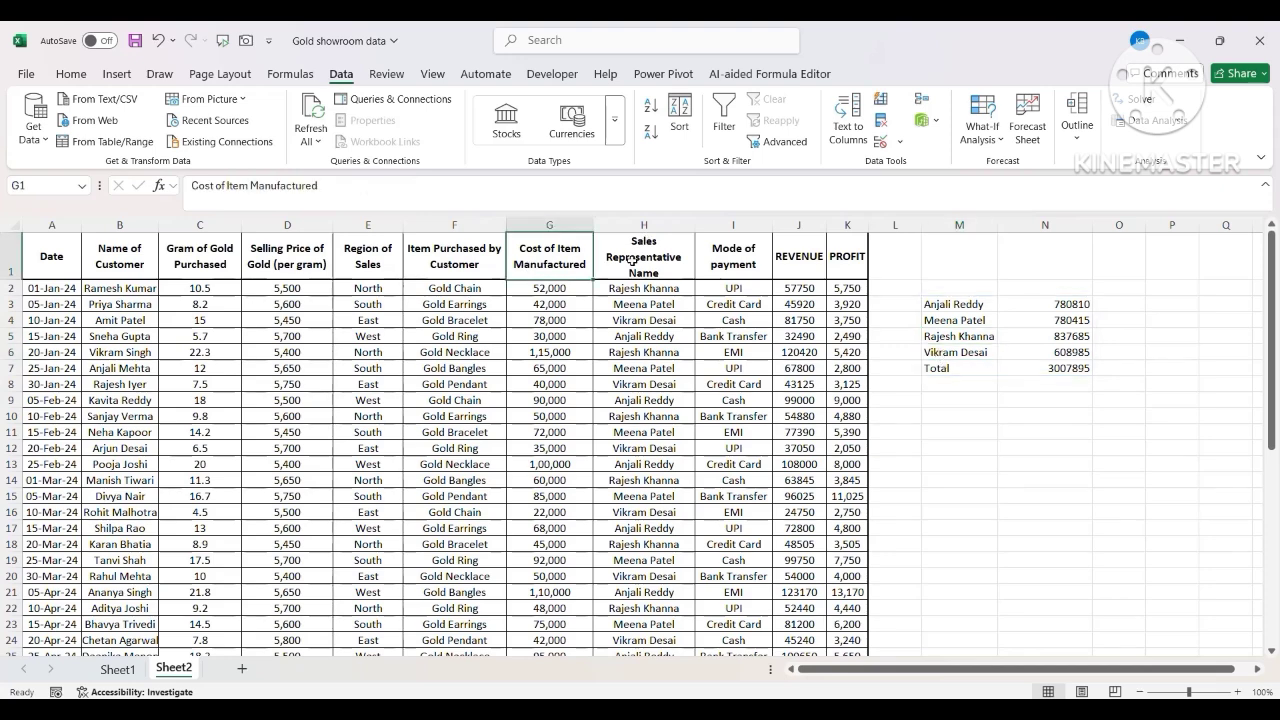
click(724, 115)
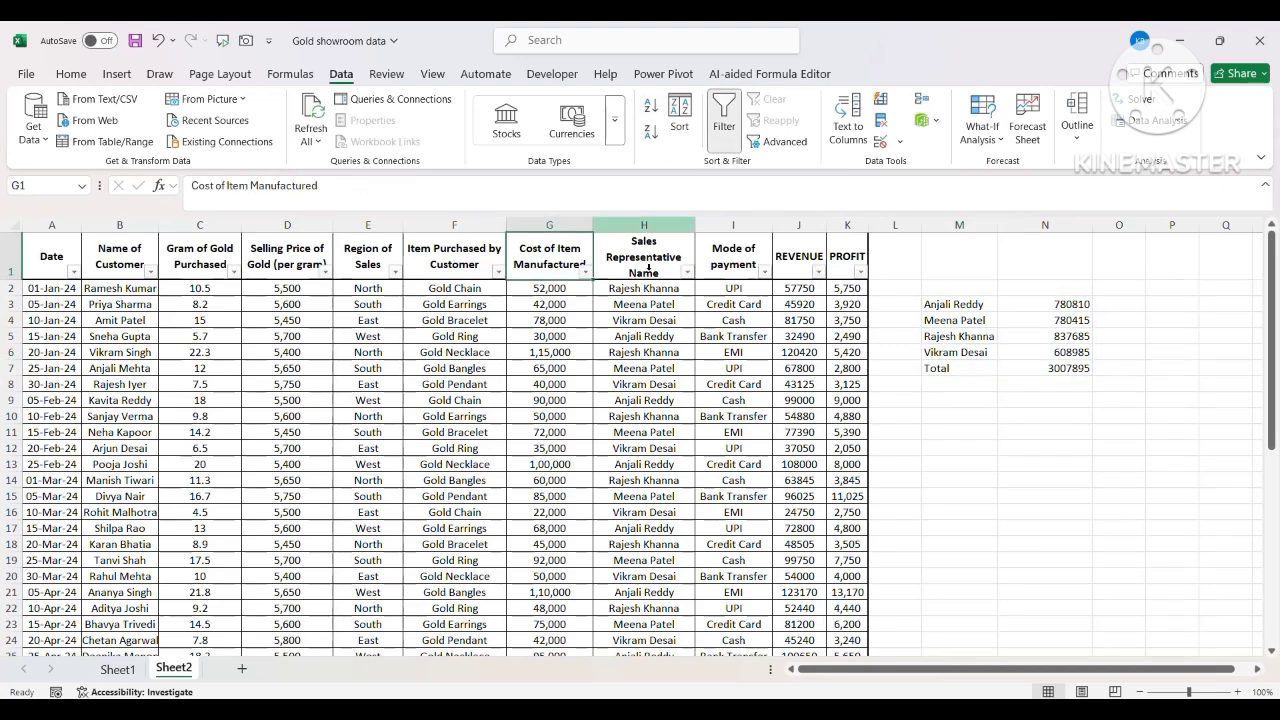
click(648, 266)
click(687, 272)
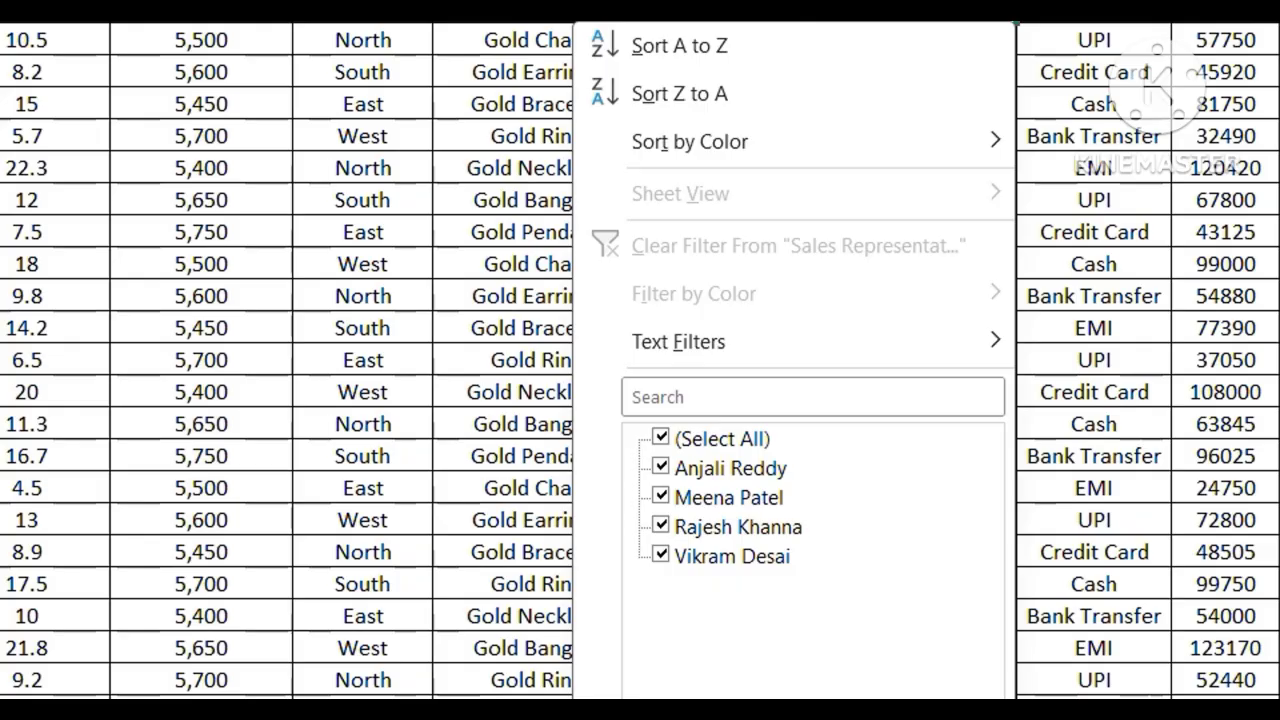
click(960, 716)
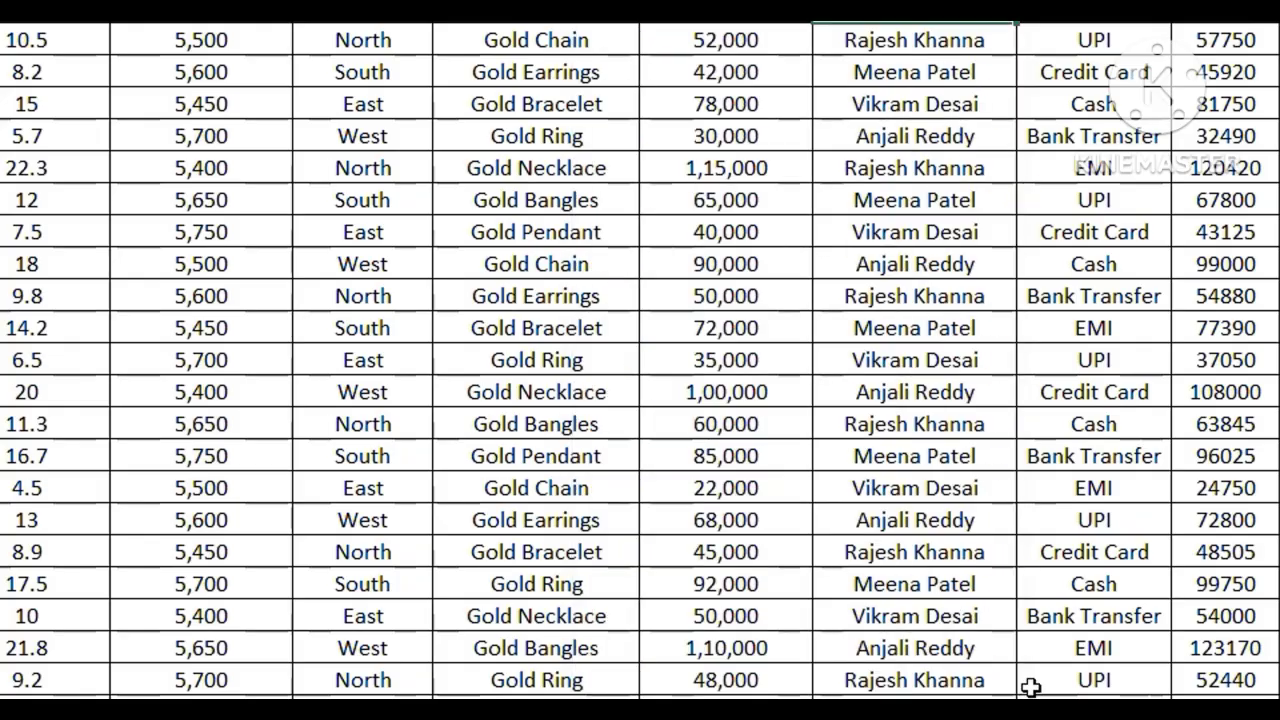
click(1060, 412)
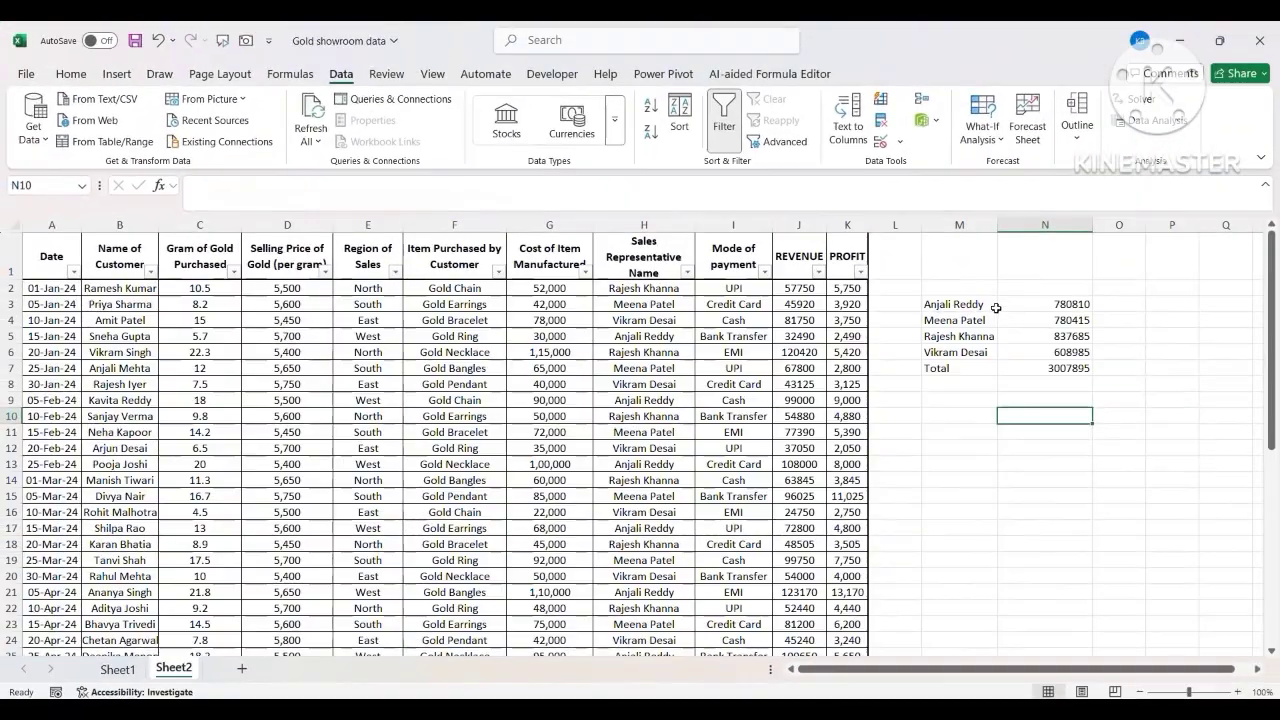
- Inspect the arguments of the GROUPBY formula in M3, leaving the formula as it is
click(993, 305)
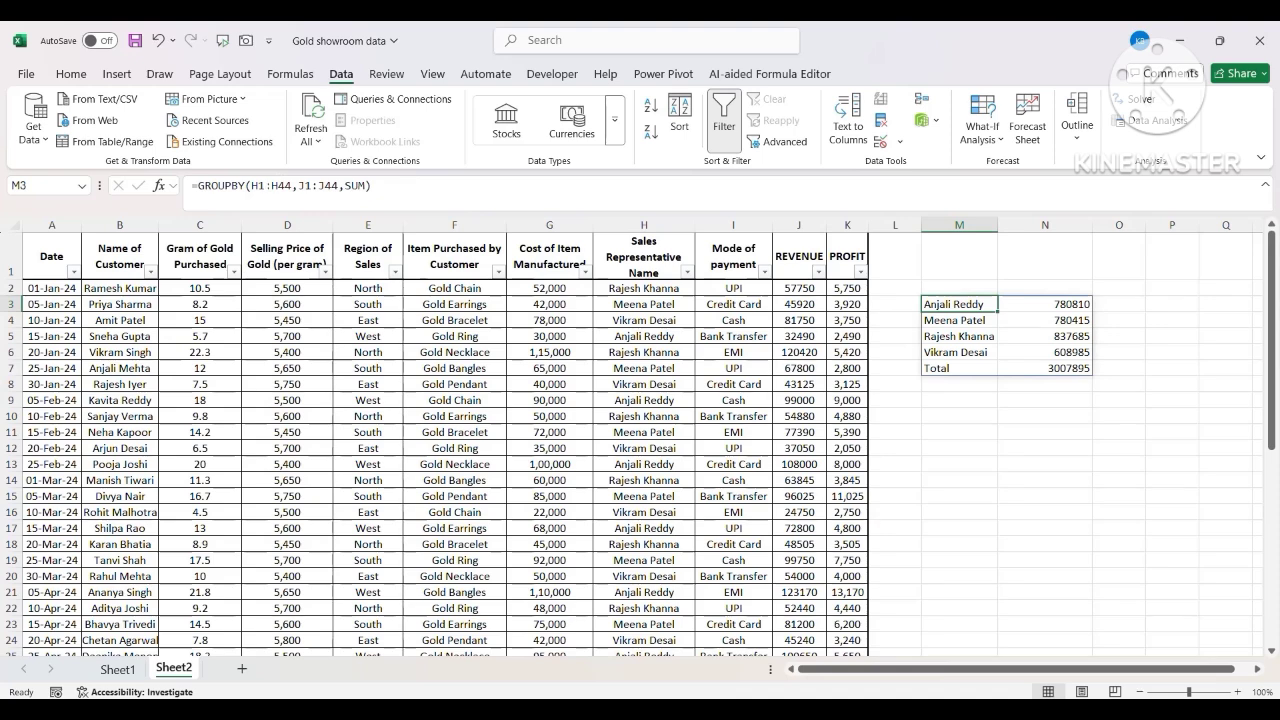
click(263, 186)
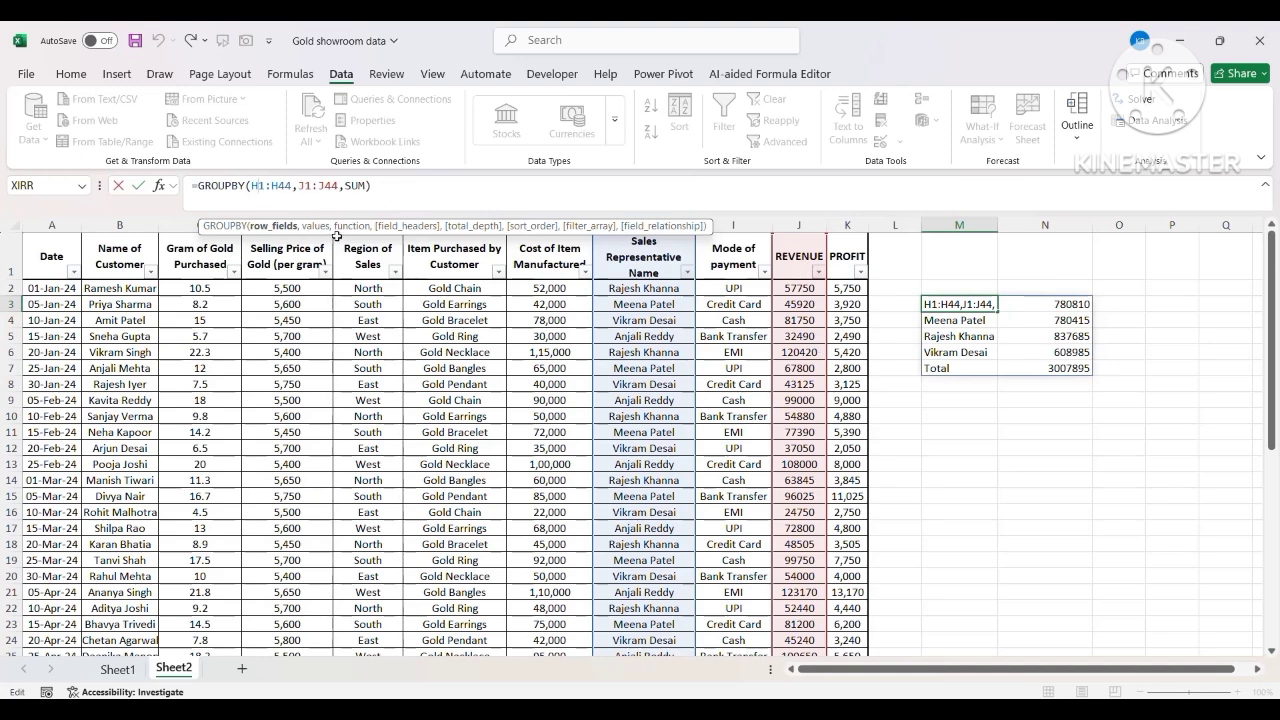
key(Return)
- Change the row fields of the GROUPBY formula in M3 to the Region of Sales range E1:E44
click(651, 229)
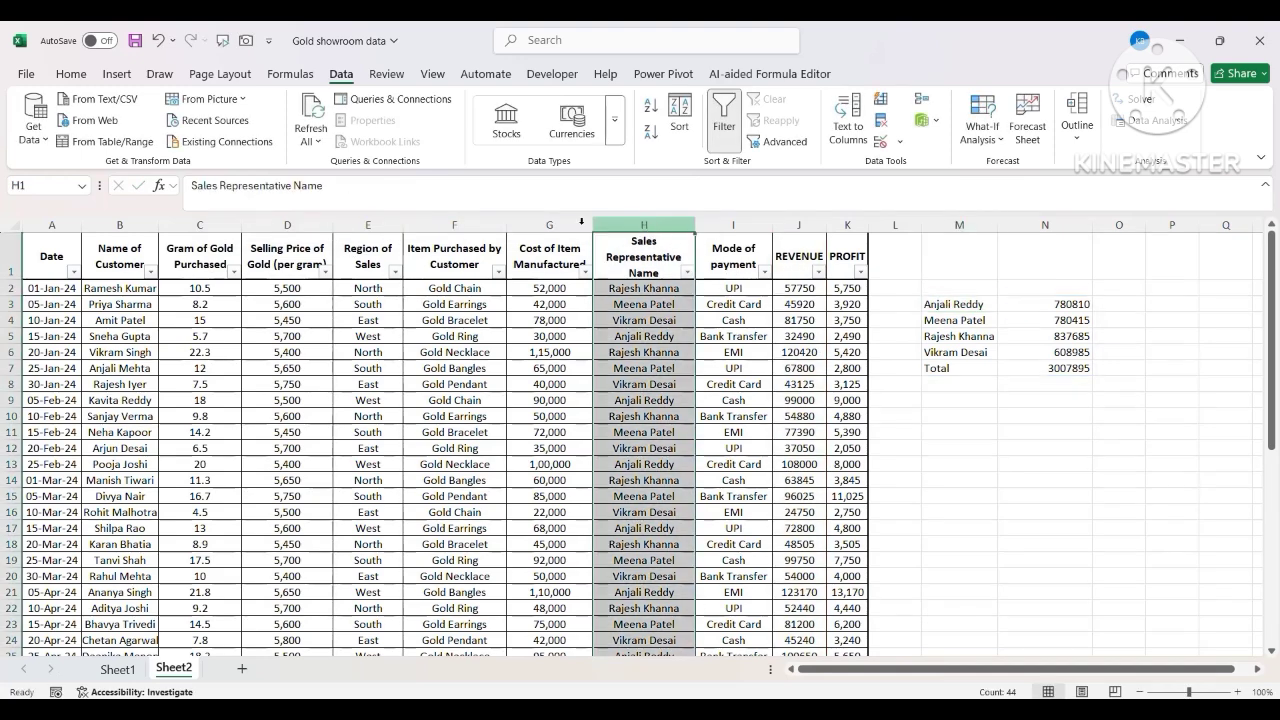
click(368, 225)
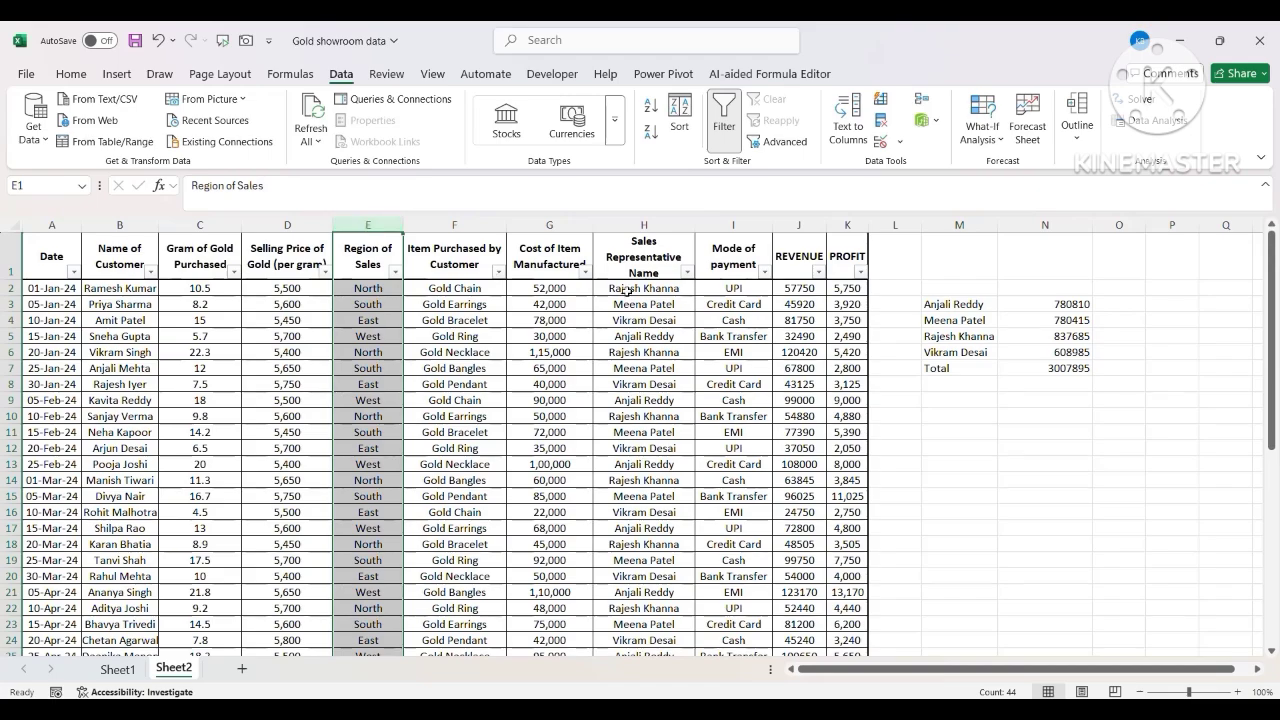
click(972, 305)
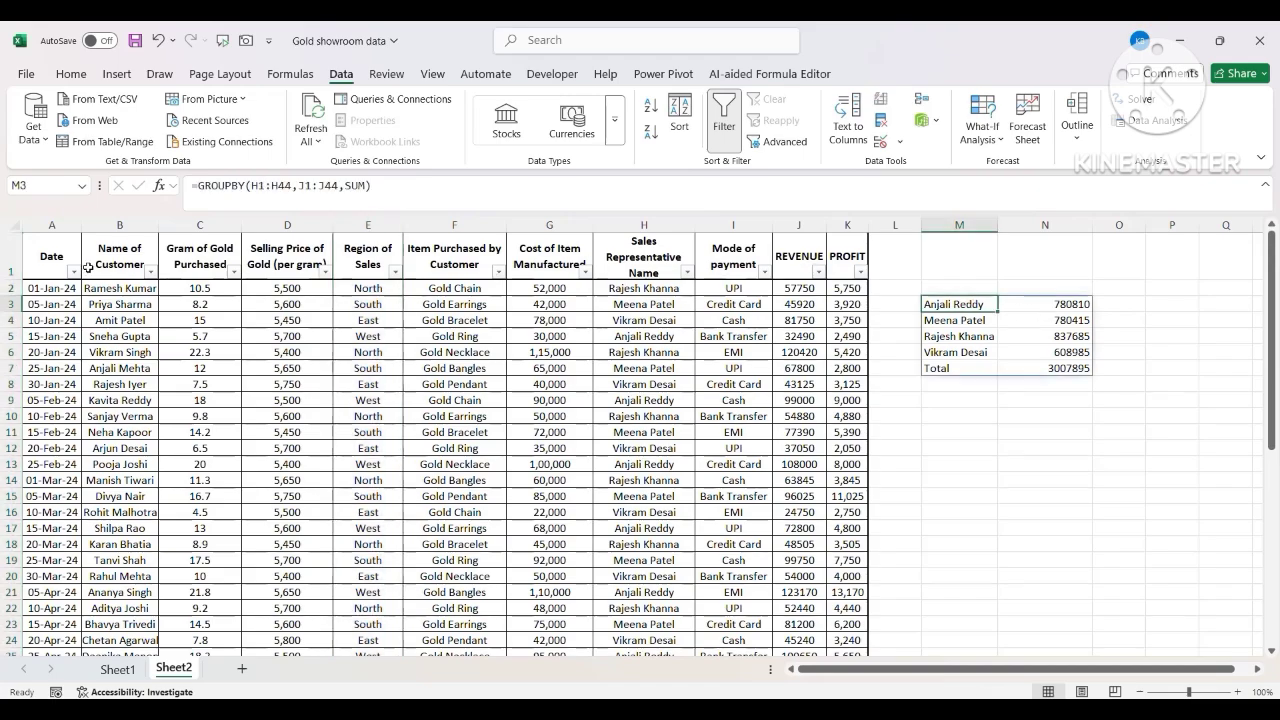
click(258, 186)
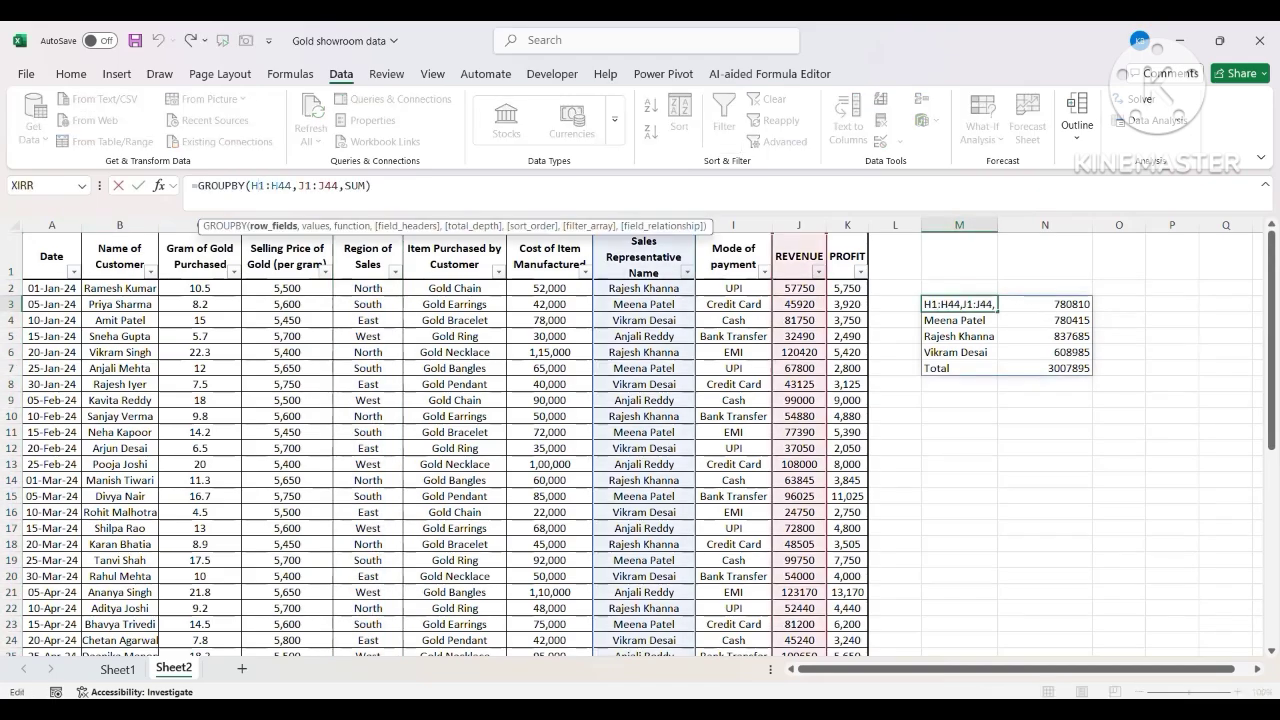
key(BackSpace)
text(e)
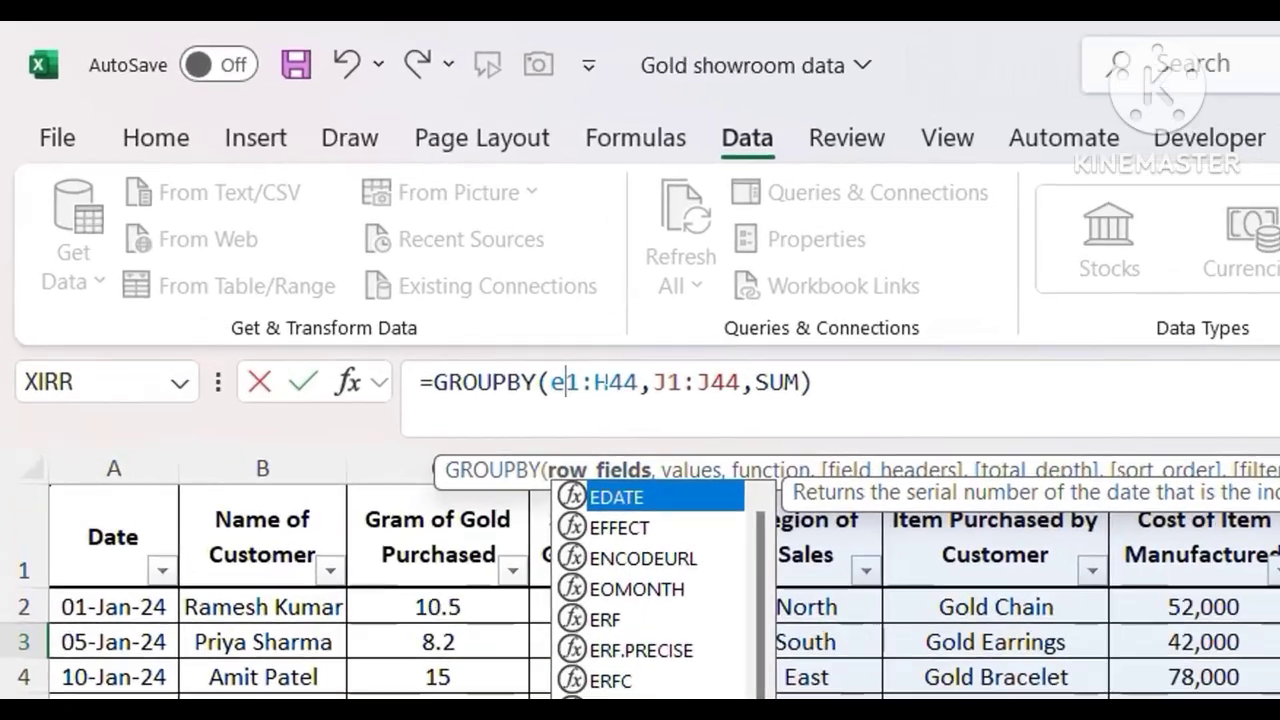
click(289, 191)
key(BackSpace)
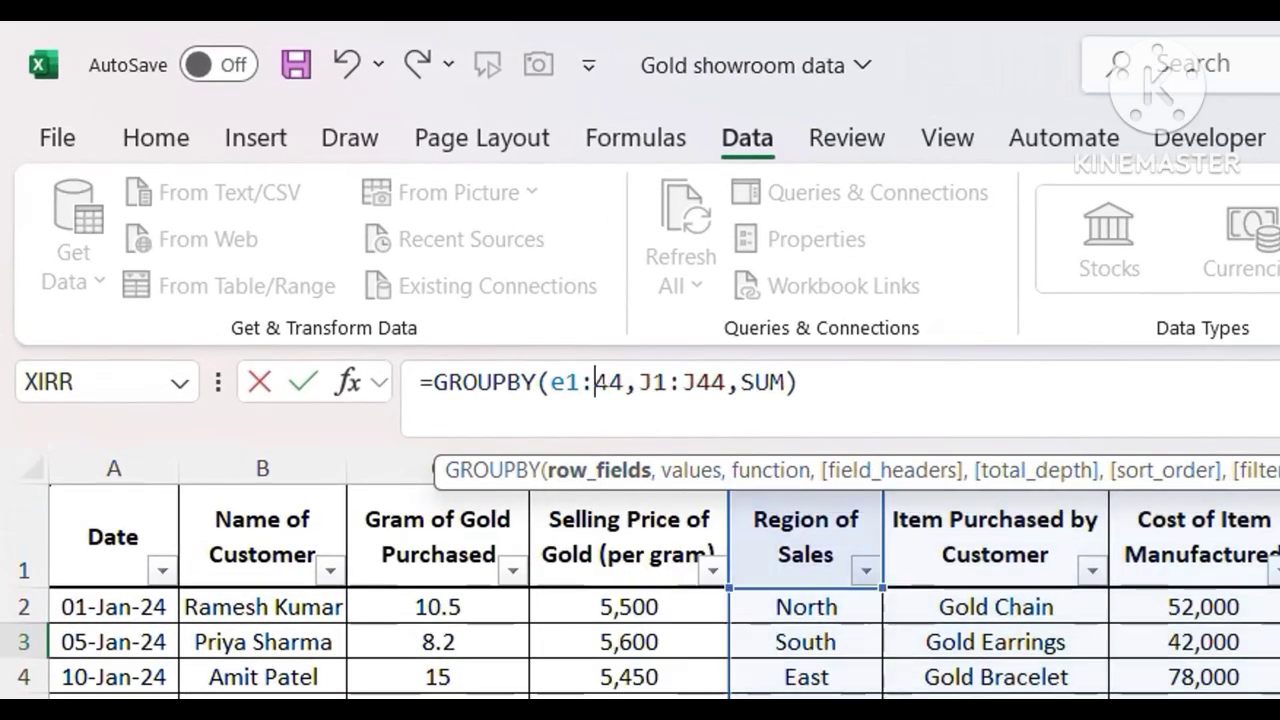
text(e)
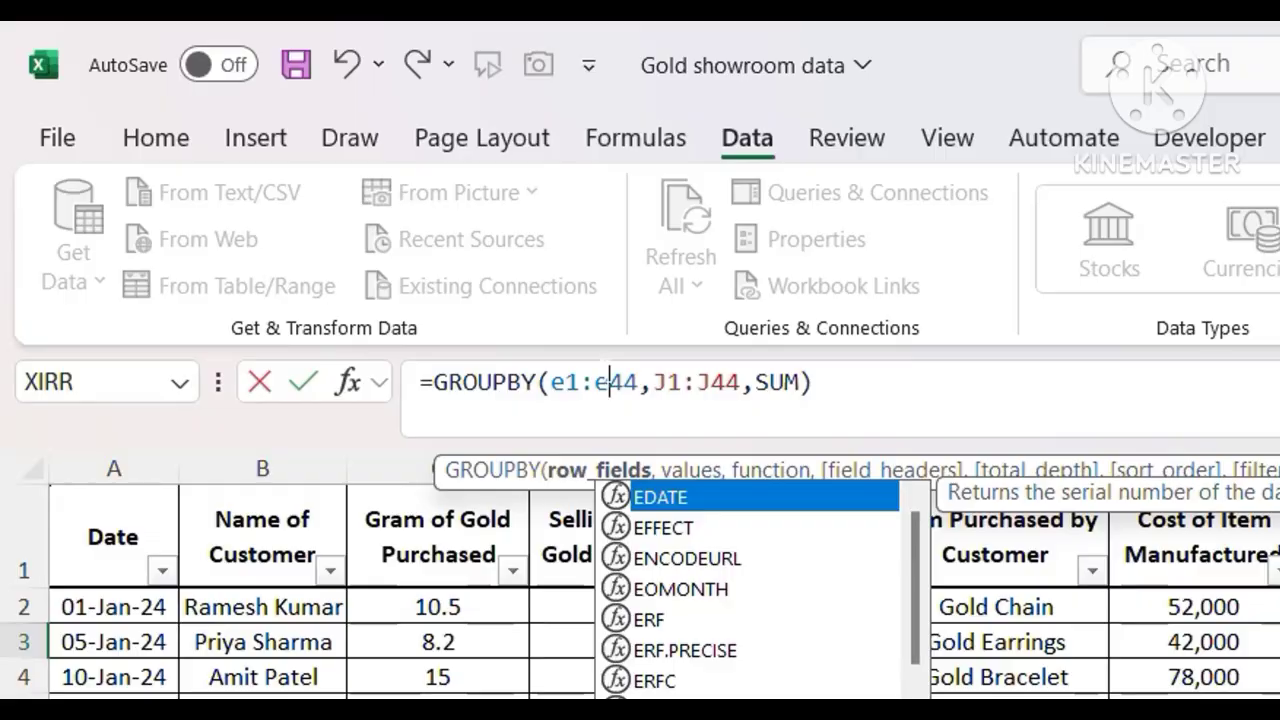
click(822, 384)
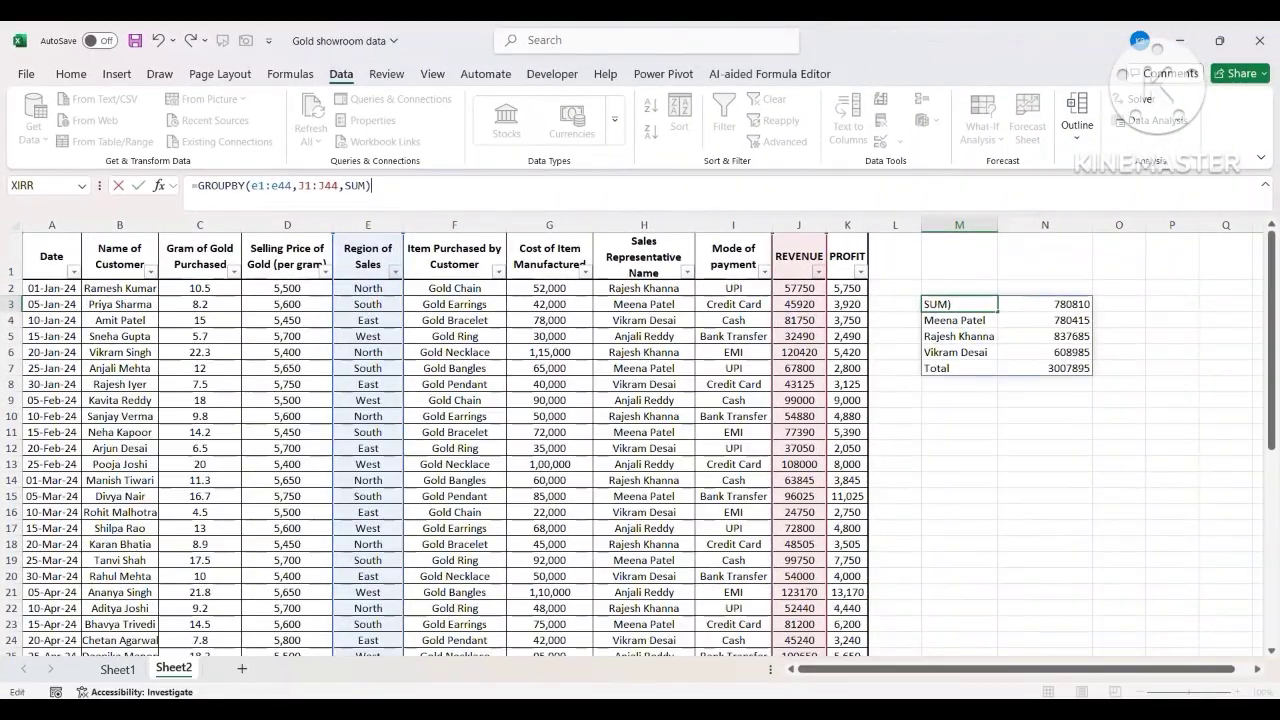
key(Return)
- Review the revenue by region and the total row in M3:N7, and check the source column headers in H1 and E1
click(959, 304)
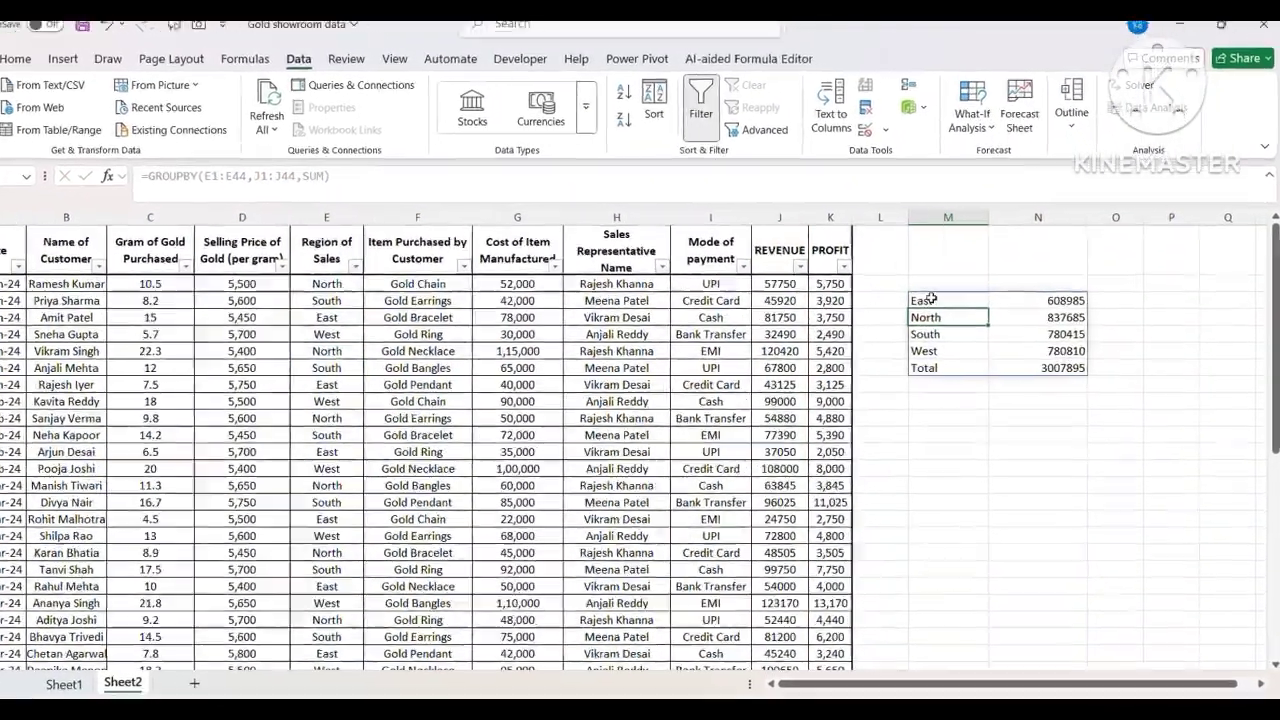
click(1045, 368)
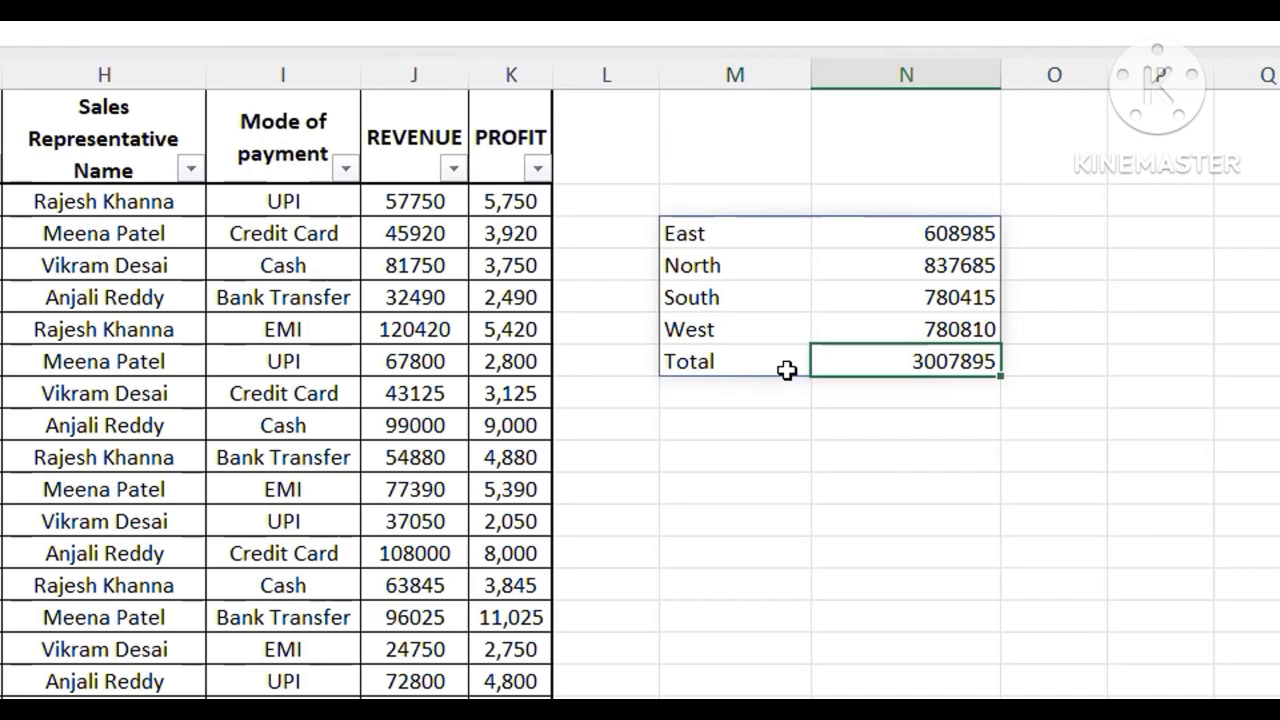
drag(775, 366, 862, 368)
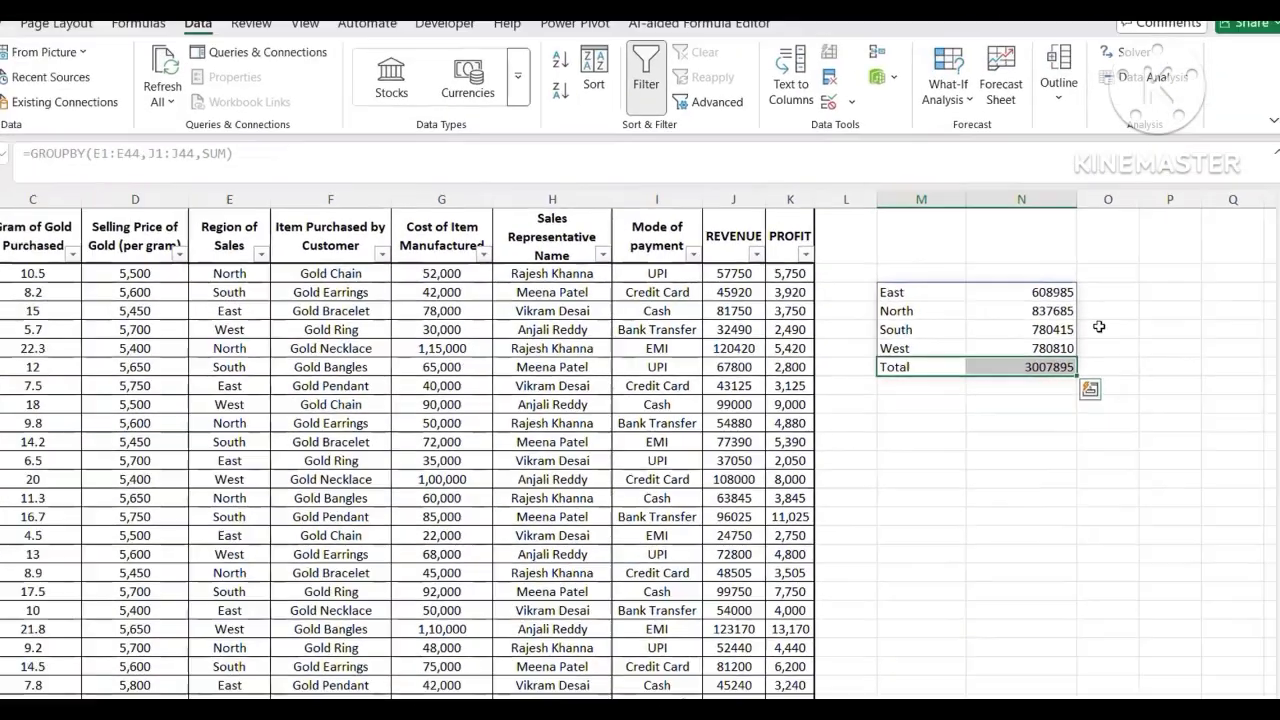
click(906, 457)
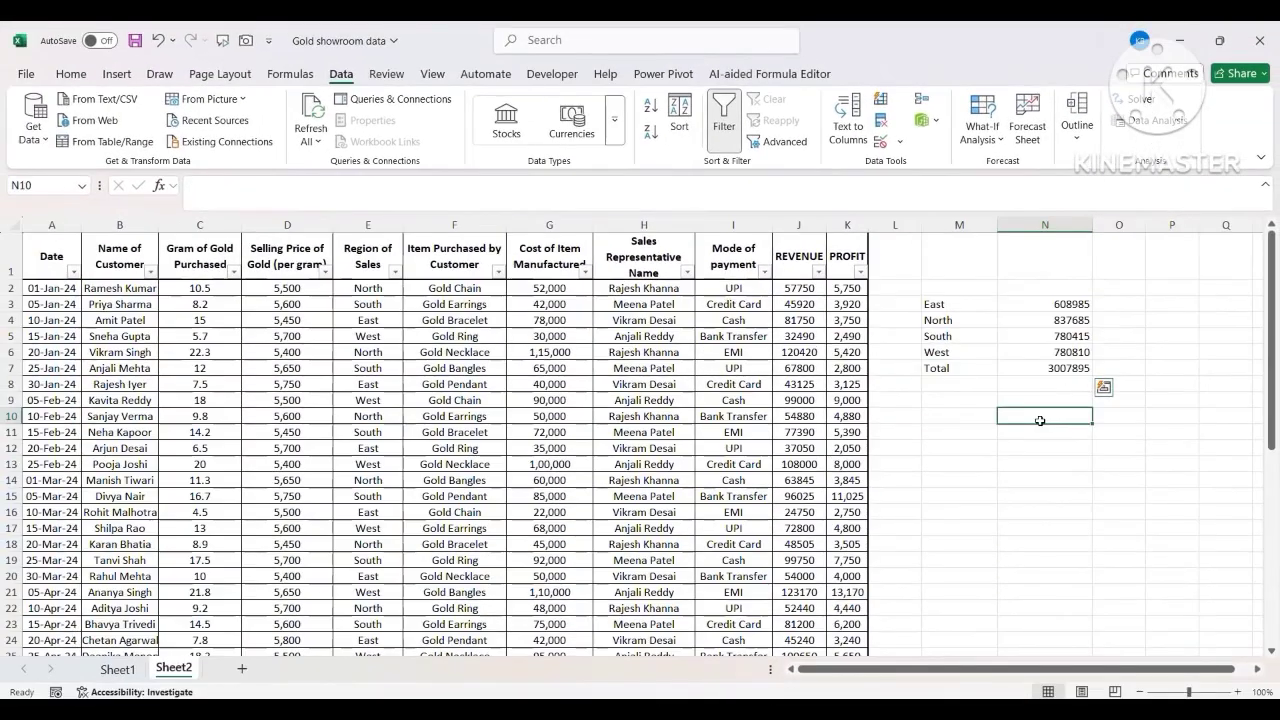
click(973, 301)
click(938, 402)
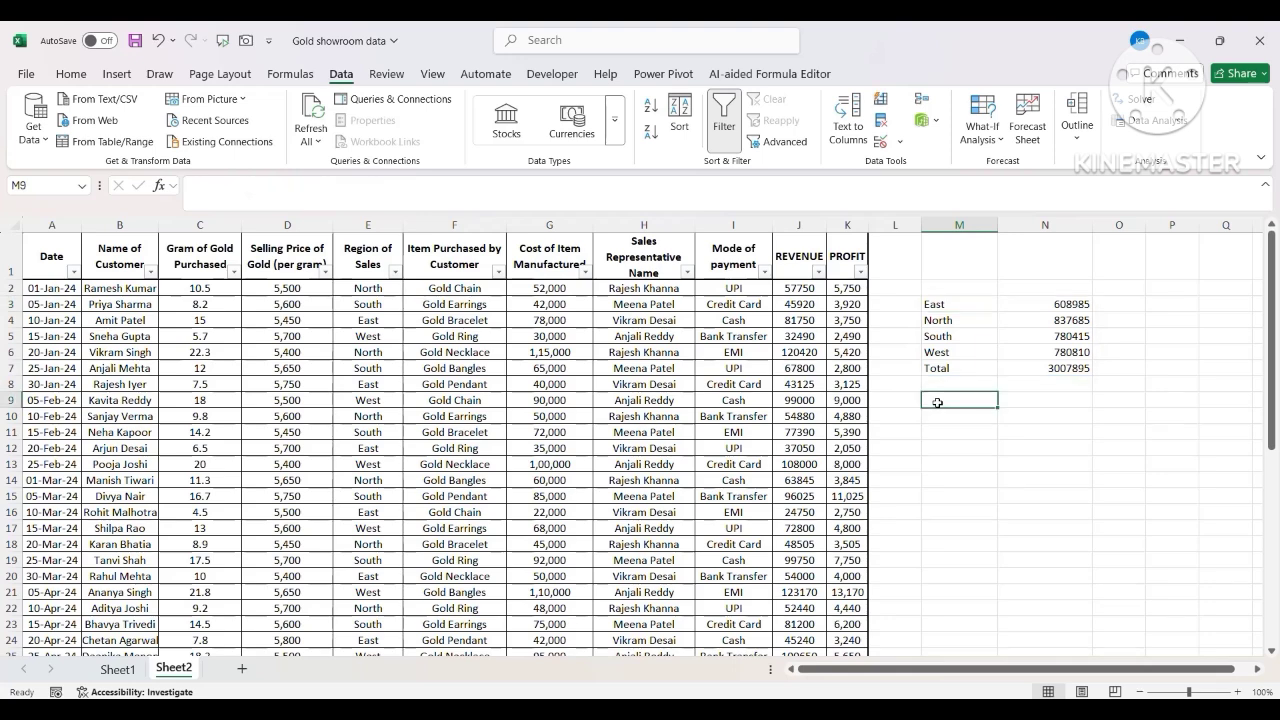
click(939, 302)
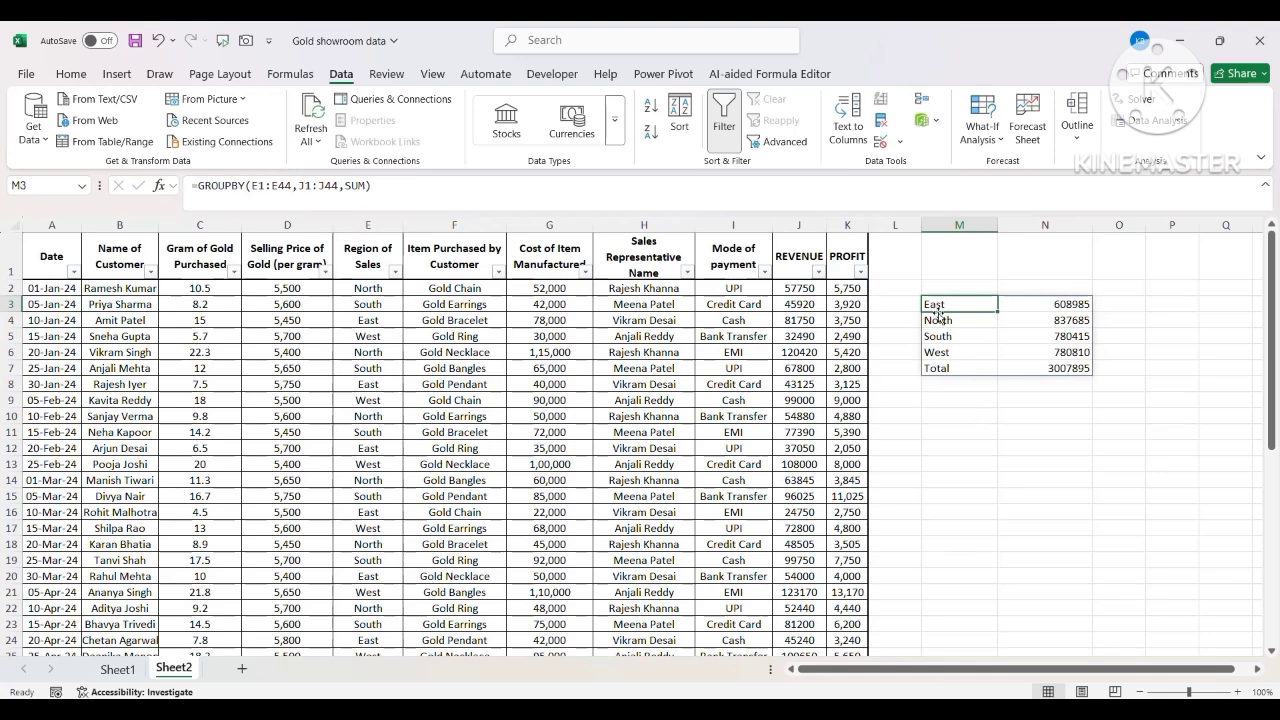
click(618, 260)
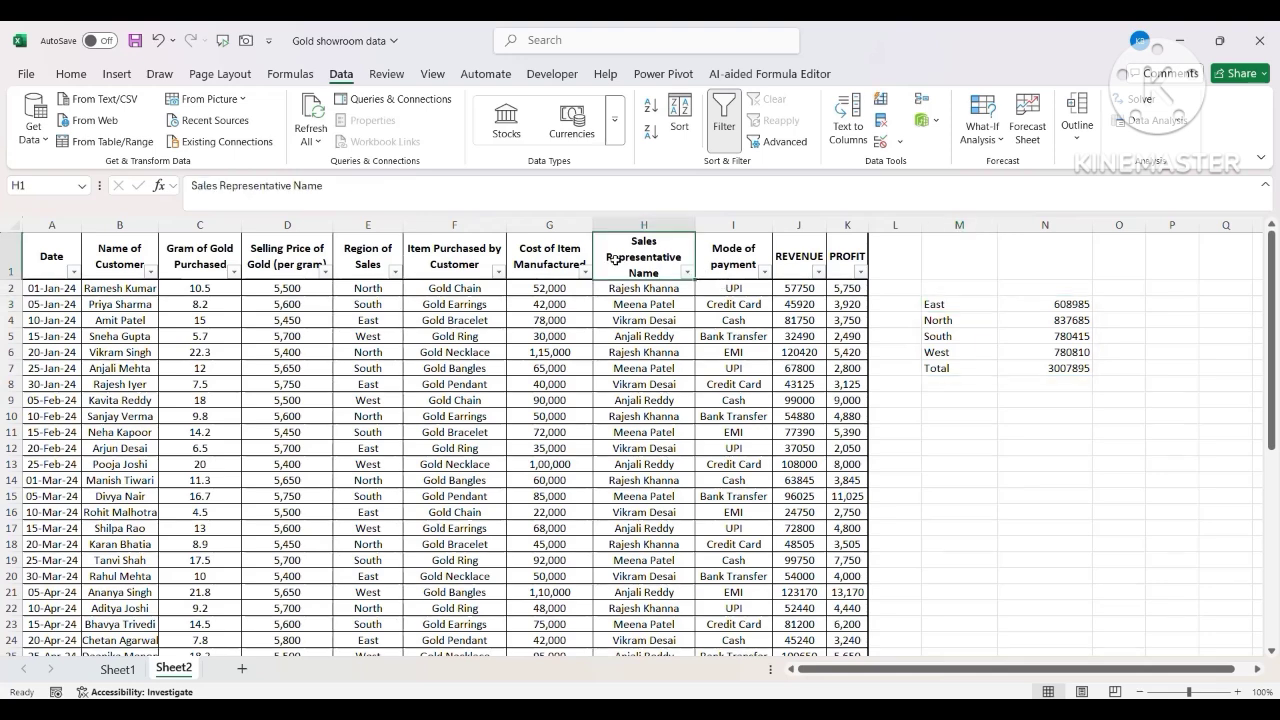
click(400, 250)
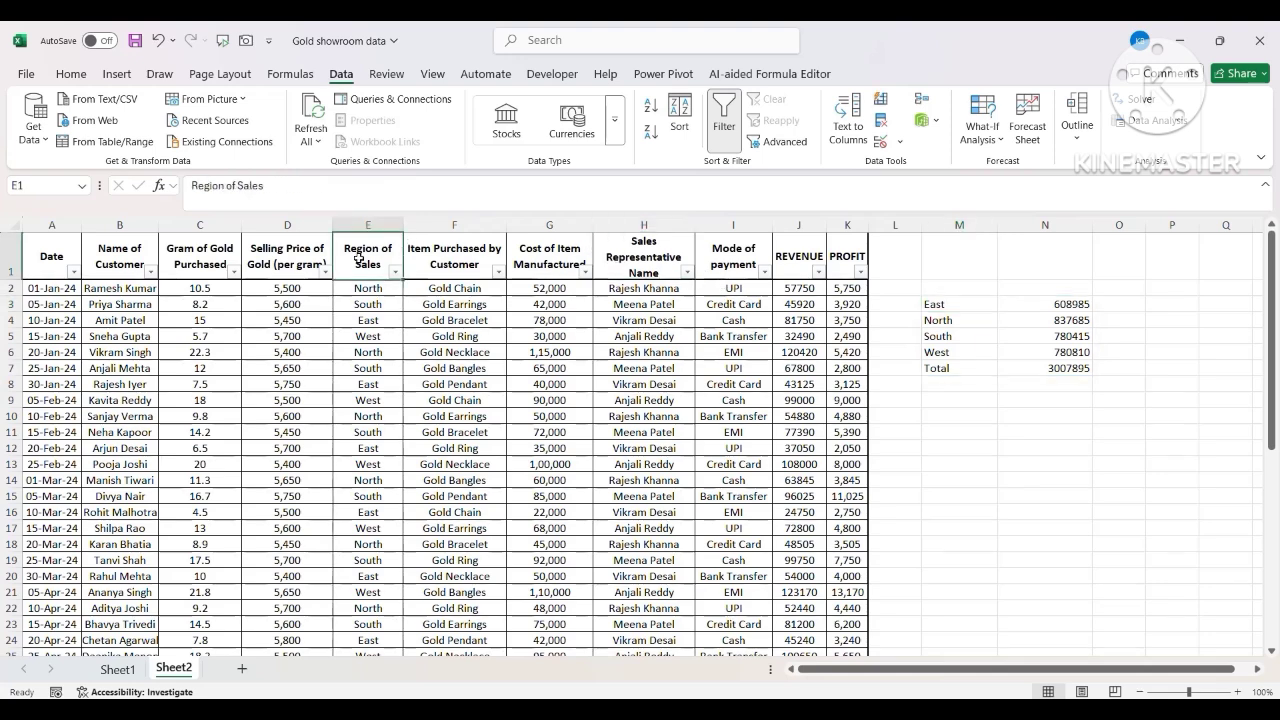
- Start a GROUPBY formula in M9 with the Region of Sales and Item Purchased by Customer range E1:F44 as row fields
click(927, 397)
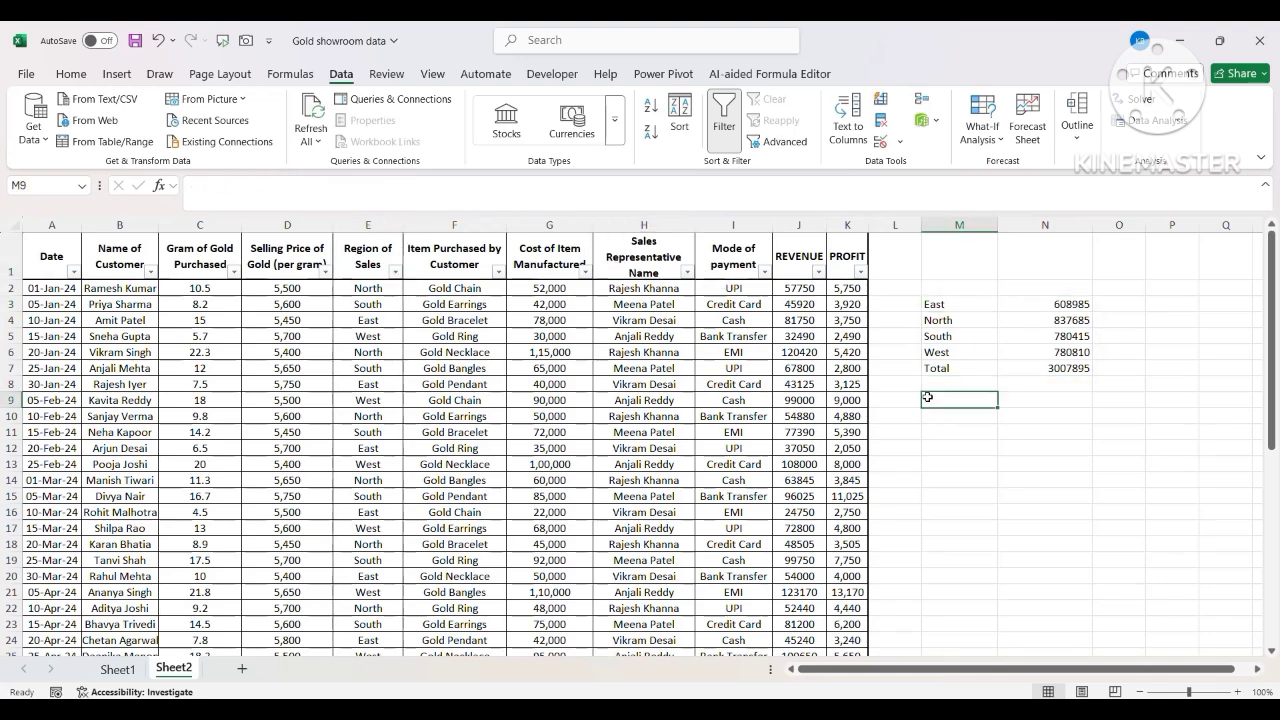
text(=GR)
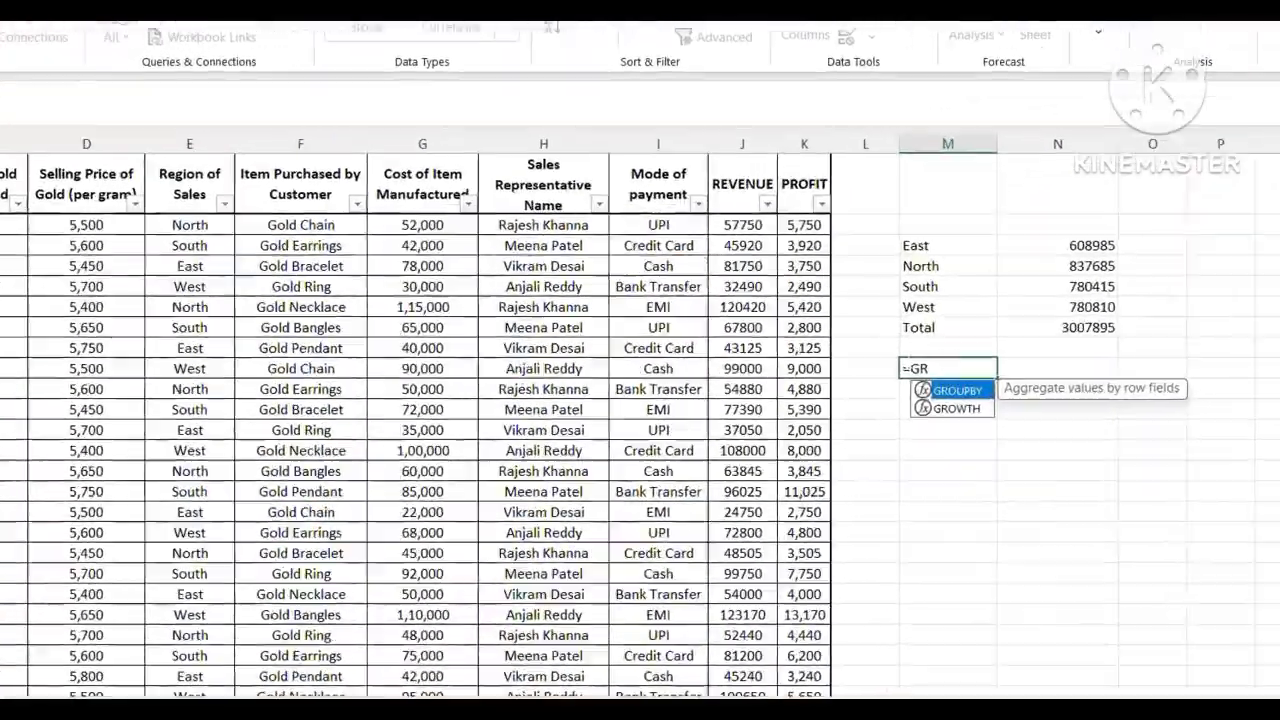
text(OUPBY)
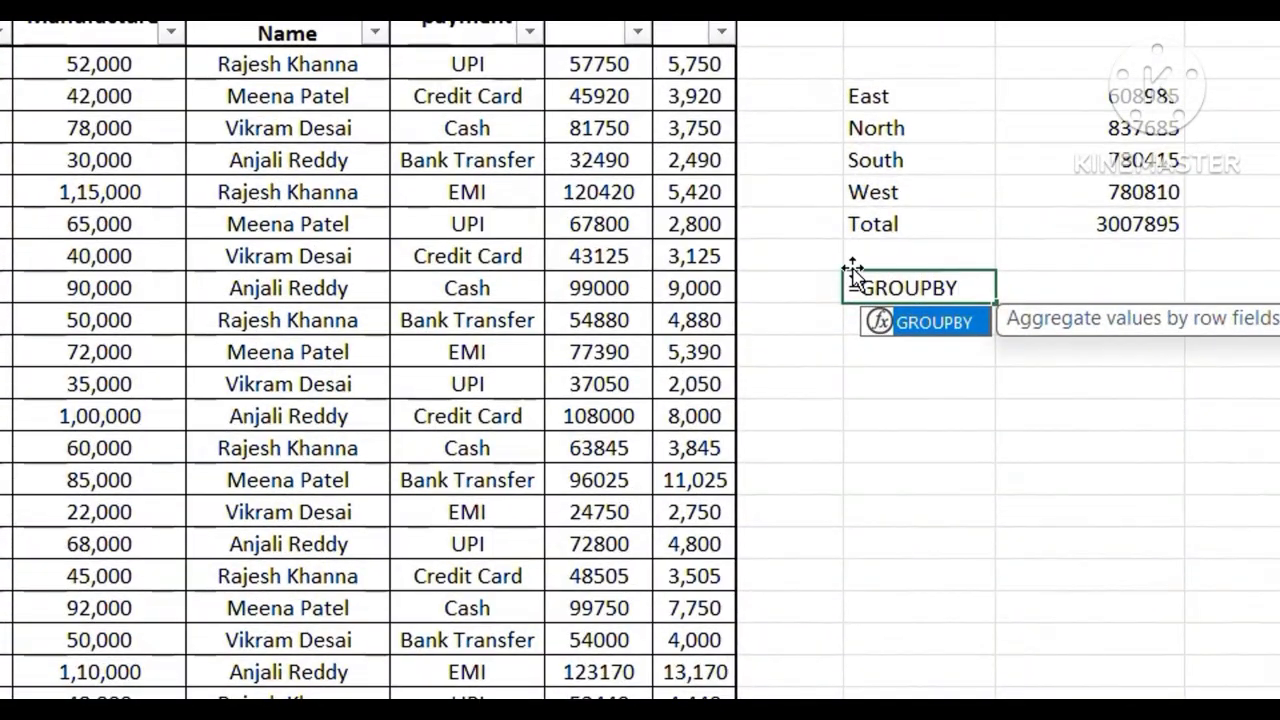
text(()
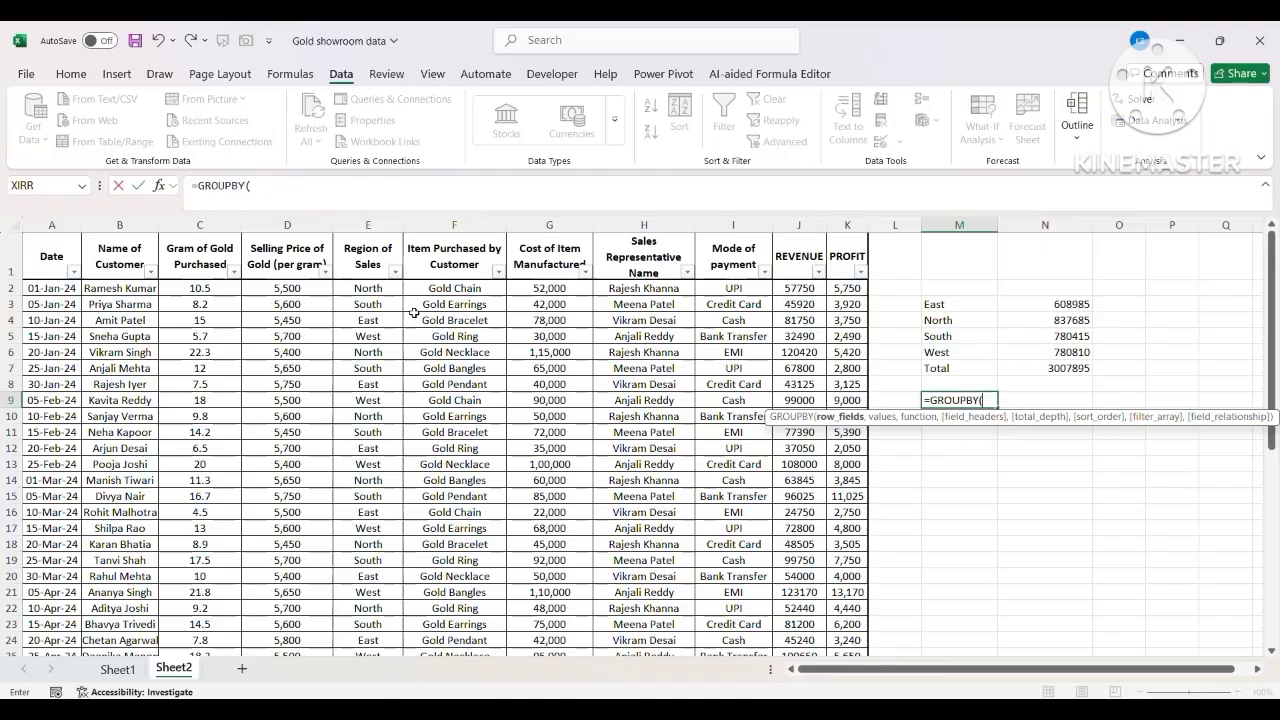
drag(368, 257, 454, 624)
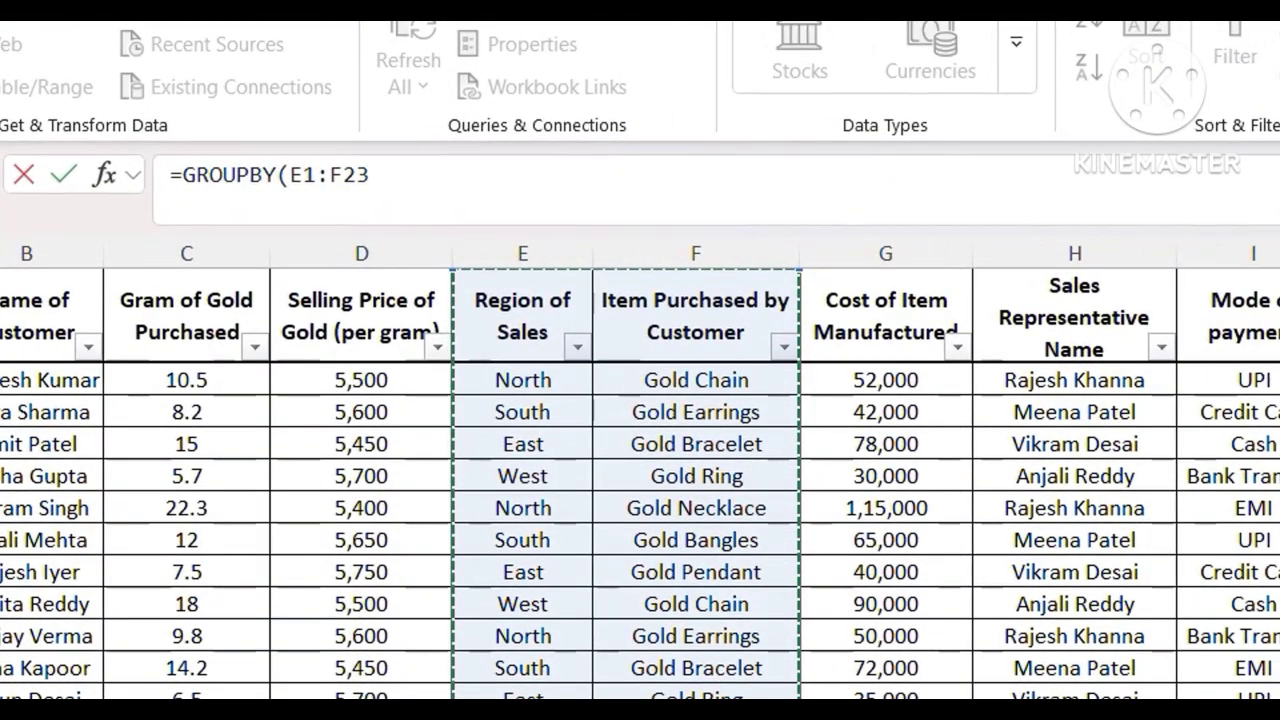
drag(696, 698, 696, 690)
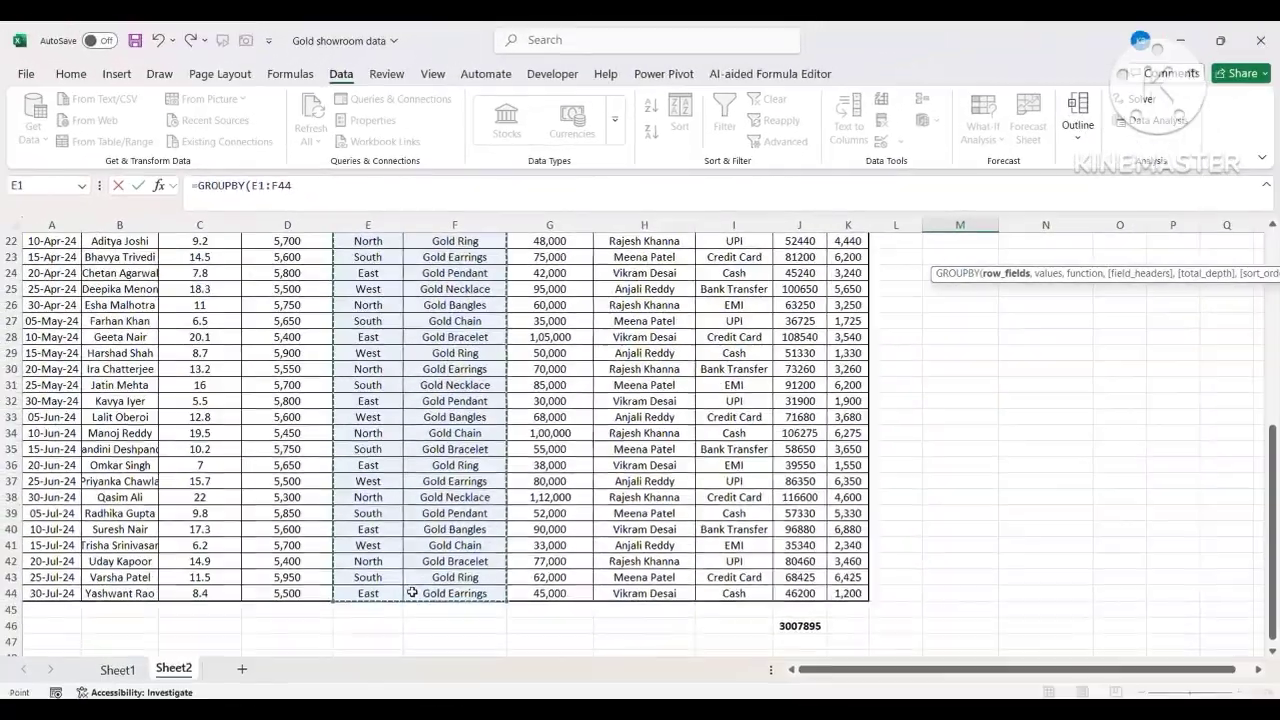
text(,)
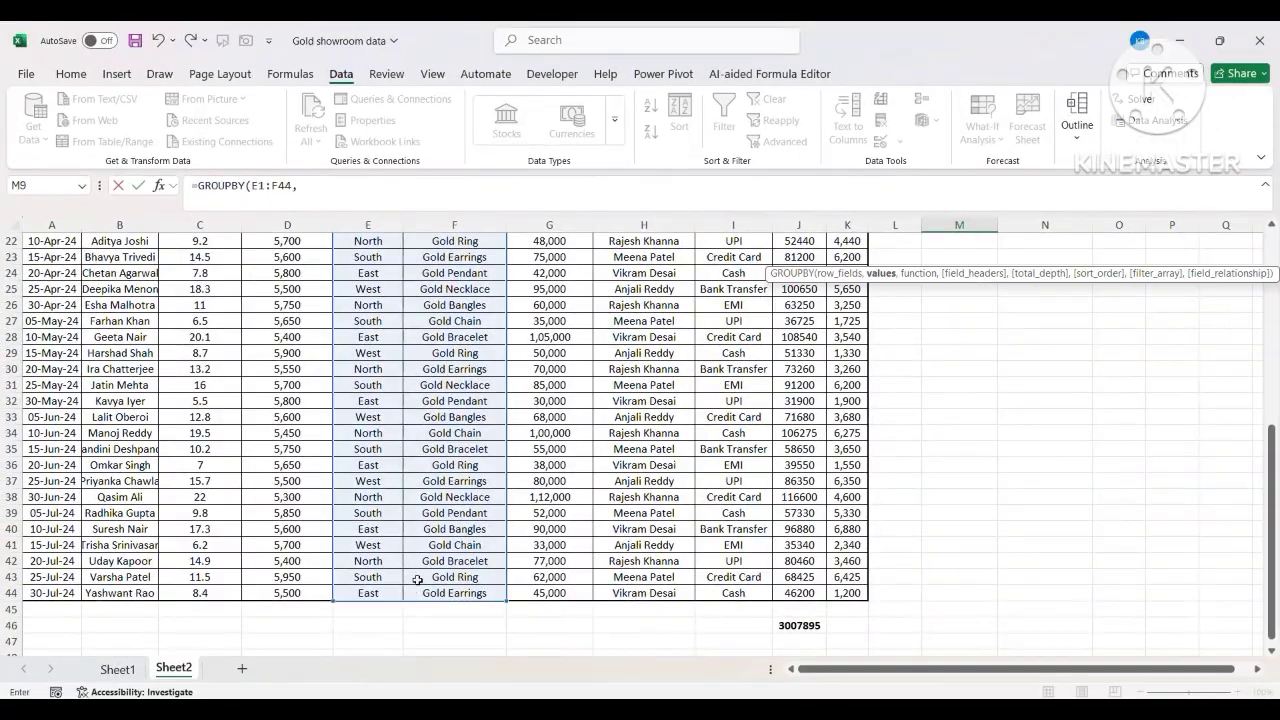
- Complete the GROUPBY formula in M9 with the Revenue range J1:J44 as values and SUM as the function
scroll(650, 425, up, 7)
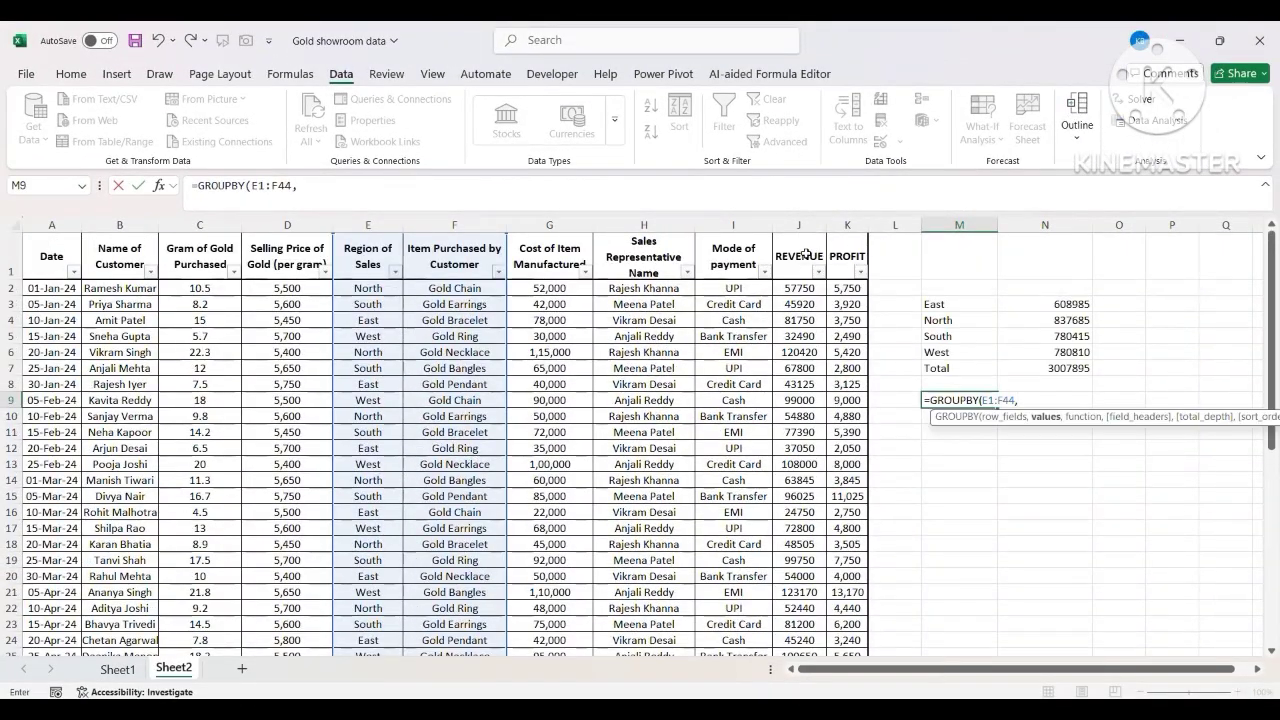
drag(806, 255, 806, 660)
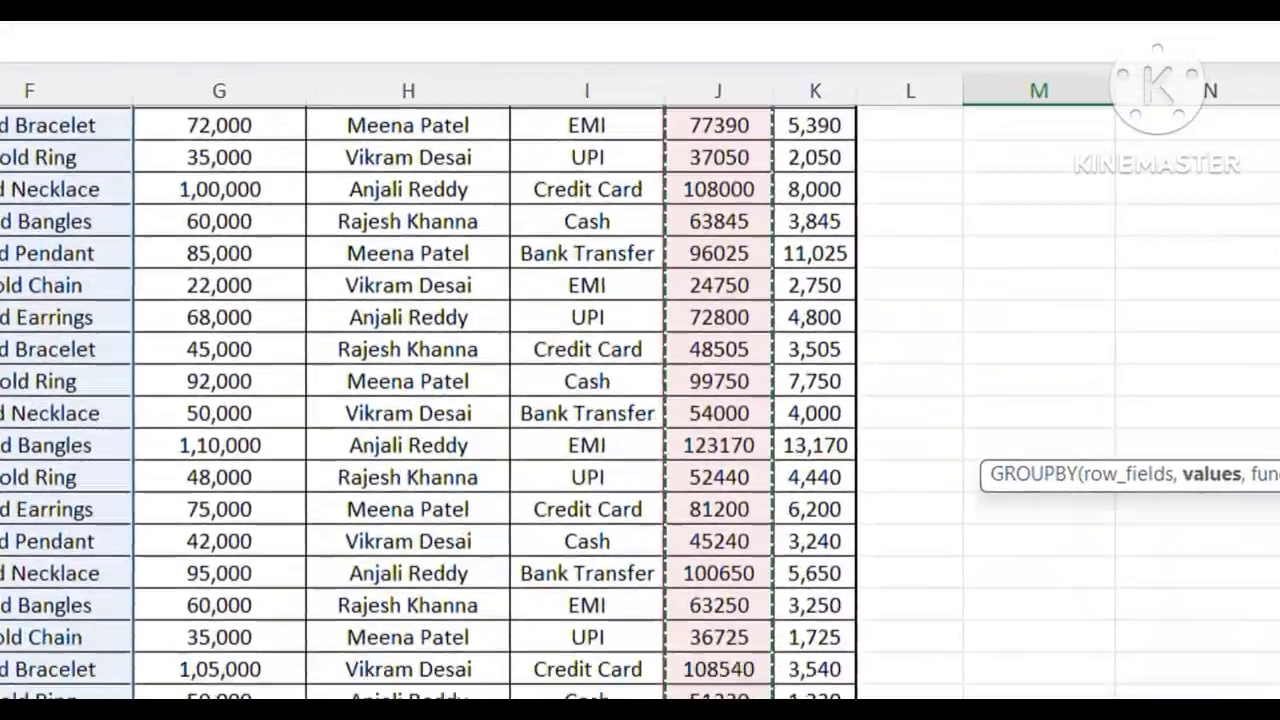
drag(718, 695, 718, 690)
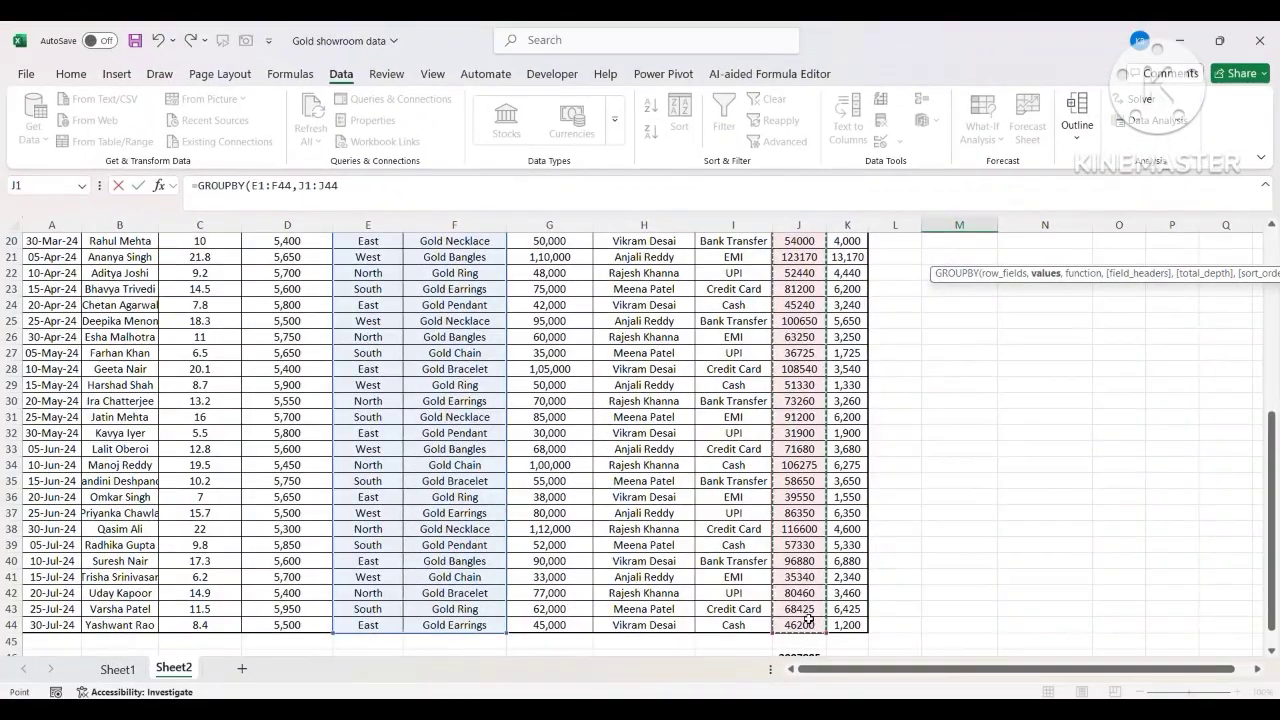
text(,)
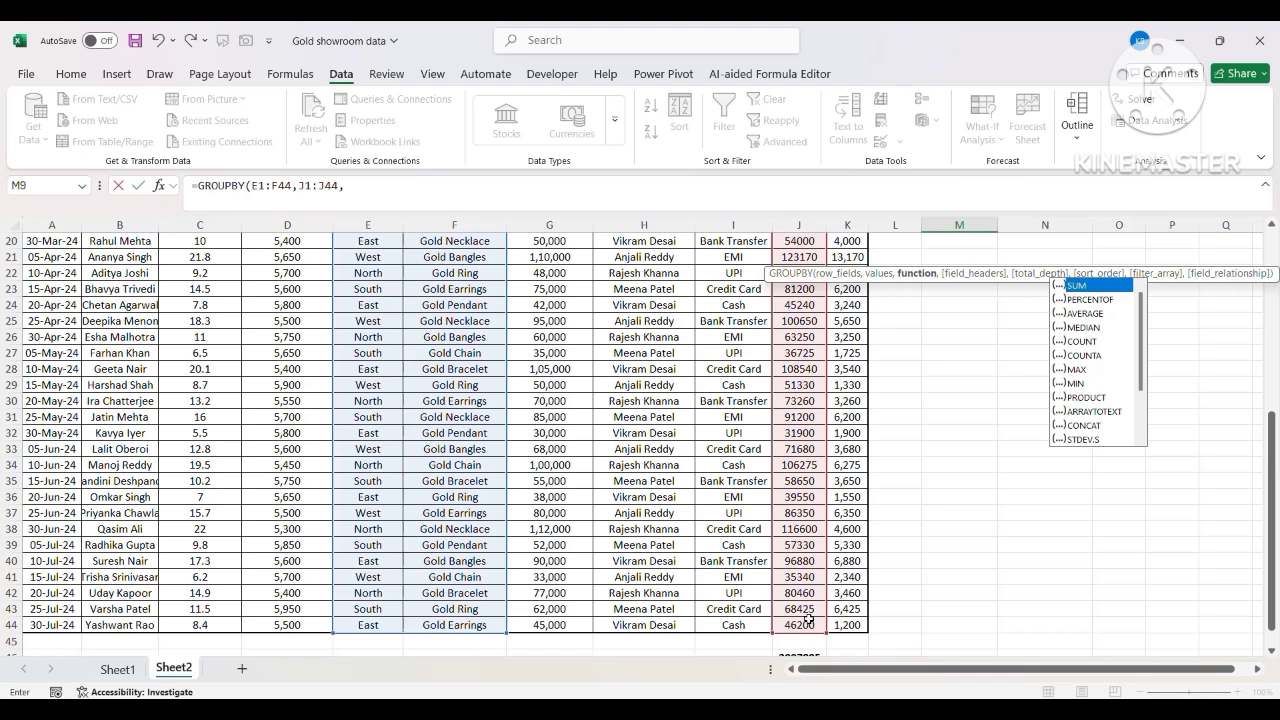
text(SUM)
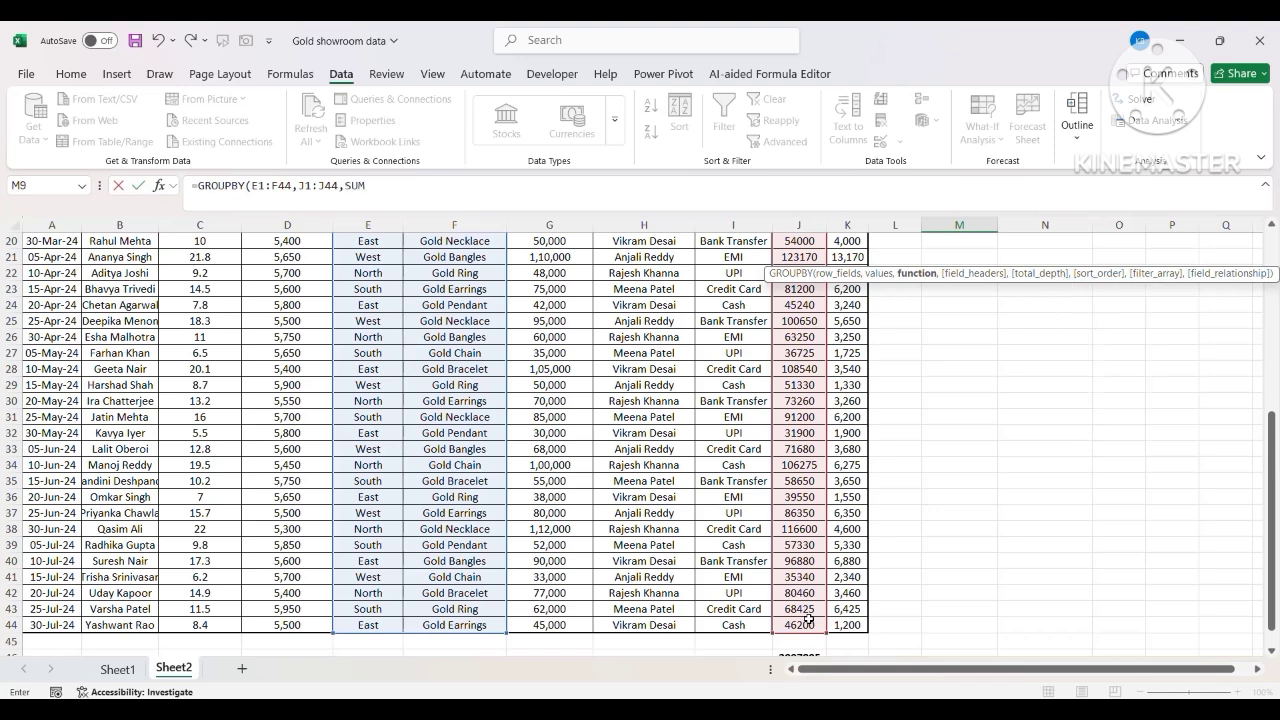
text())
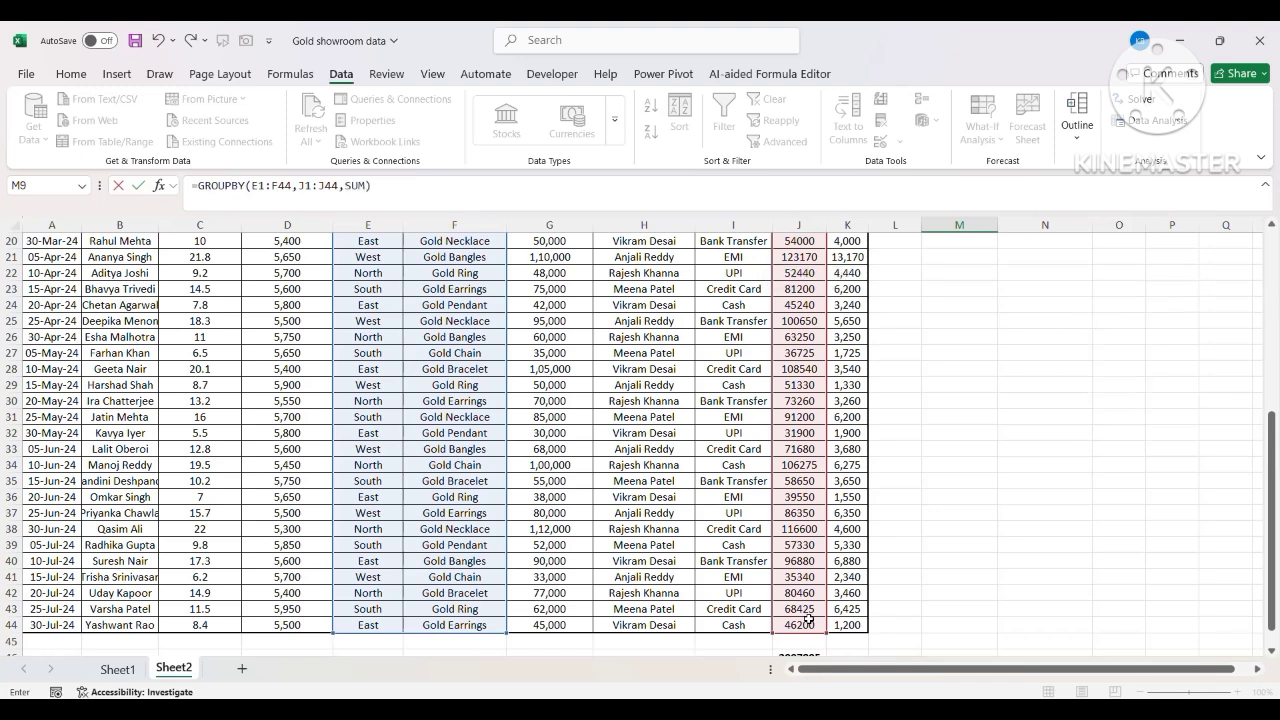
scroll(457, 410, up, 6)
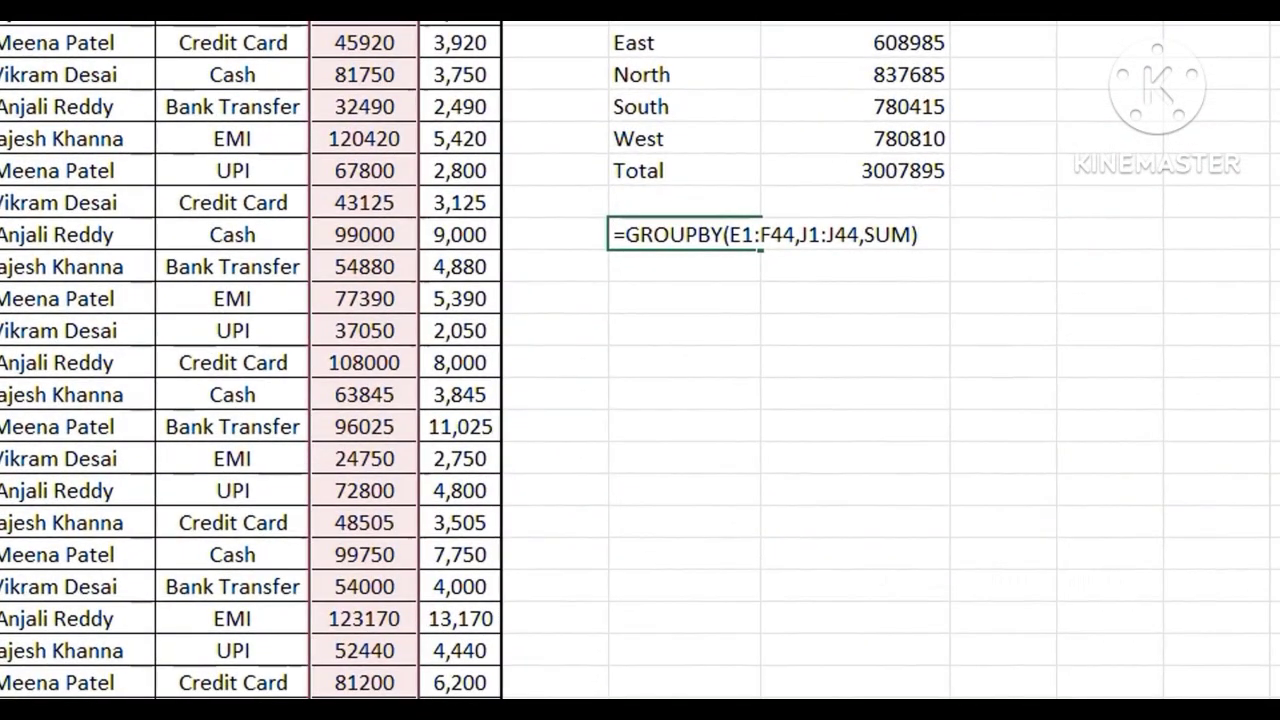
key(Return)
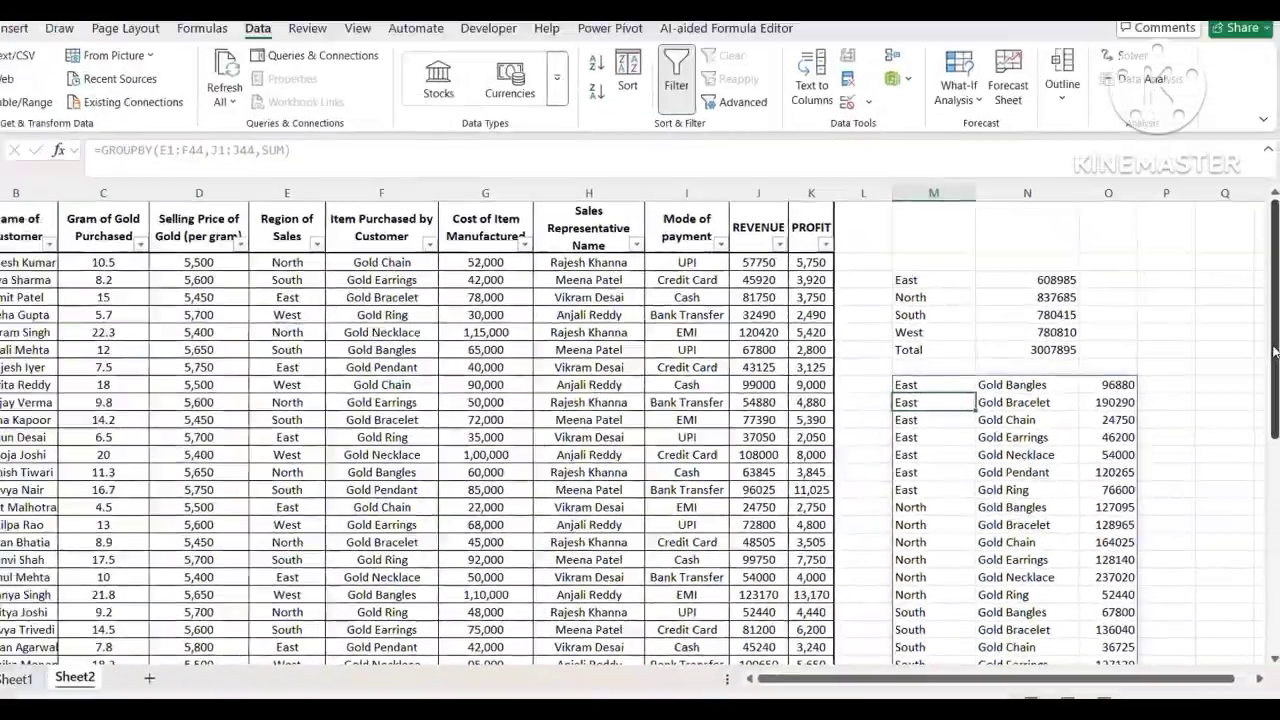
- Review the region and item revenue summary from M9 down to its total row, and check the formula in M9
drag(1273, 374, 1245, 500)
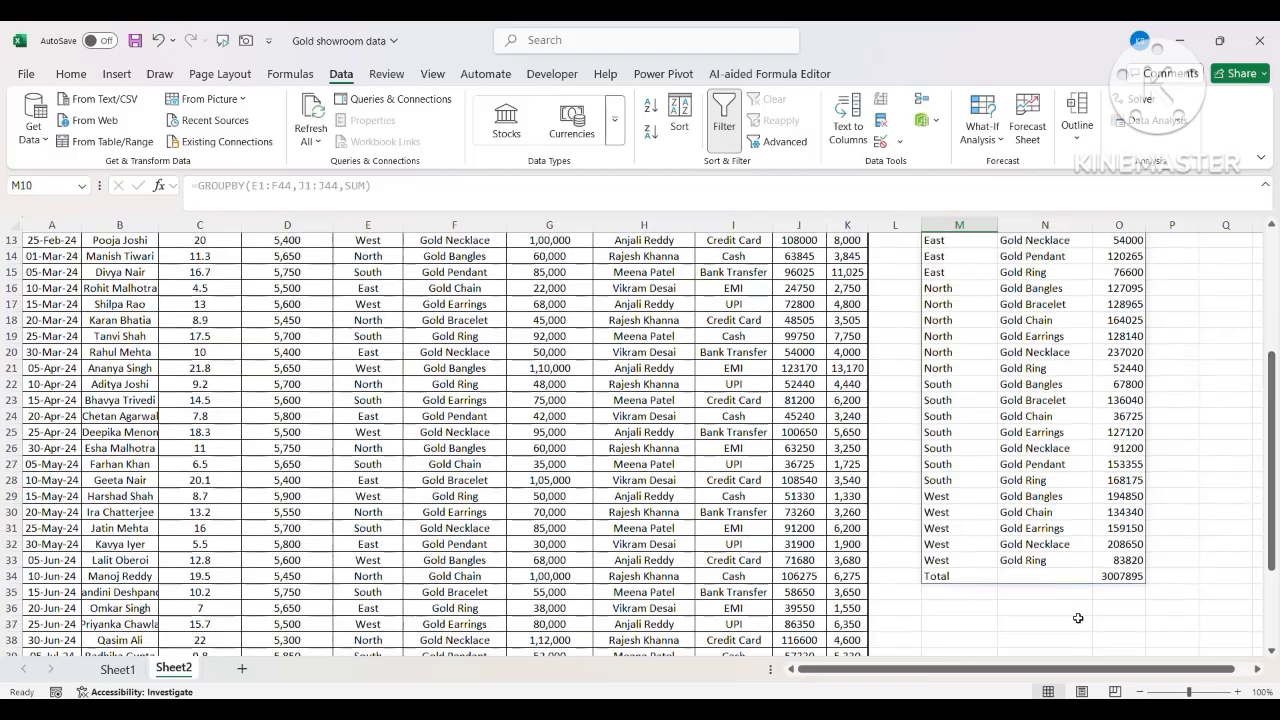
drag(952, 587, 1110, 578)
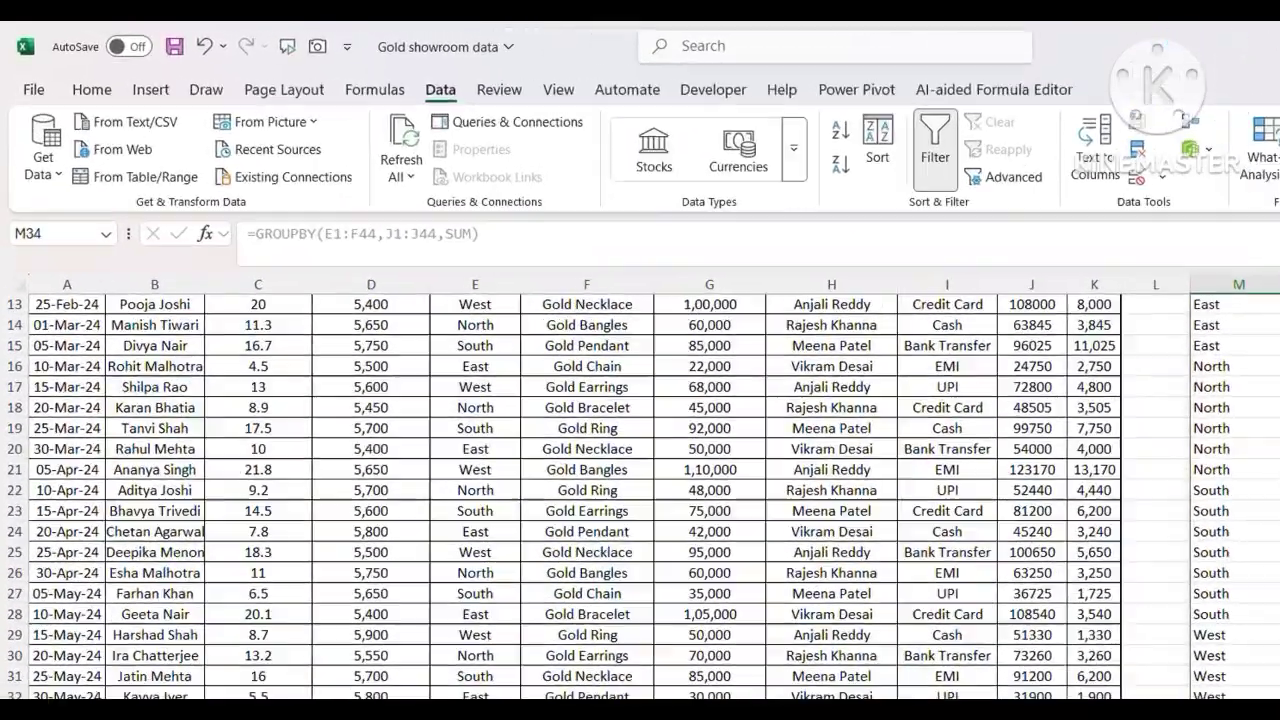
scroll(1239, 490, up, 4)
click(1239, 490)
click(1239, 470)
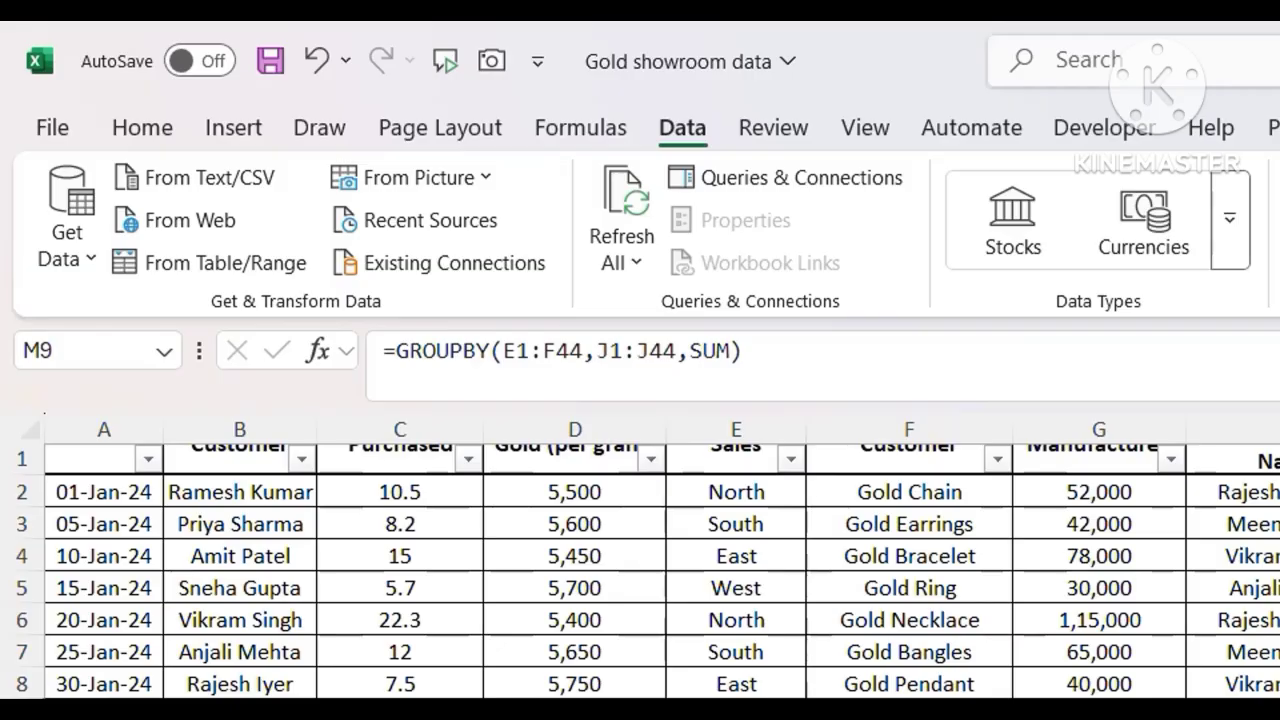
scroll(640, 571, down, 1)
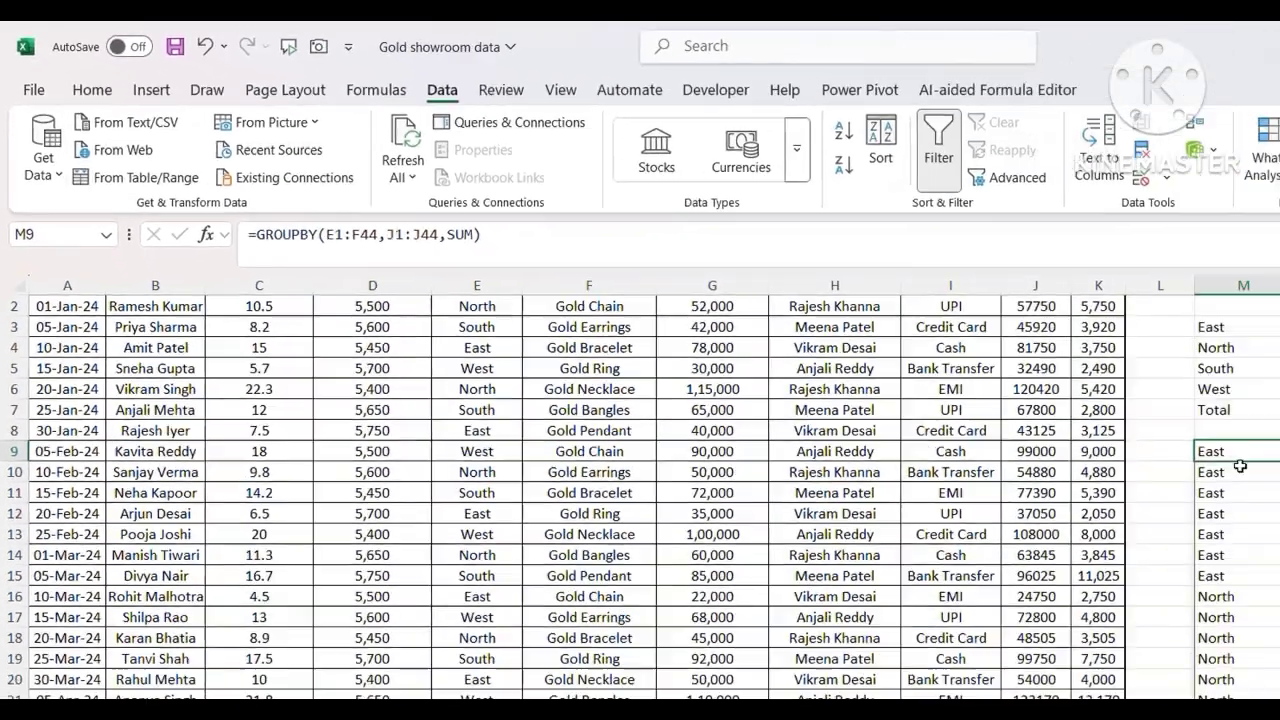
- Review the item revenue rows for East in M9:O15 and North in M16:O21 against the regional totals above
drag(958, 355, 1117, 447)
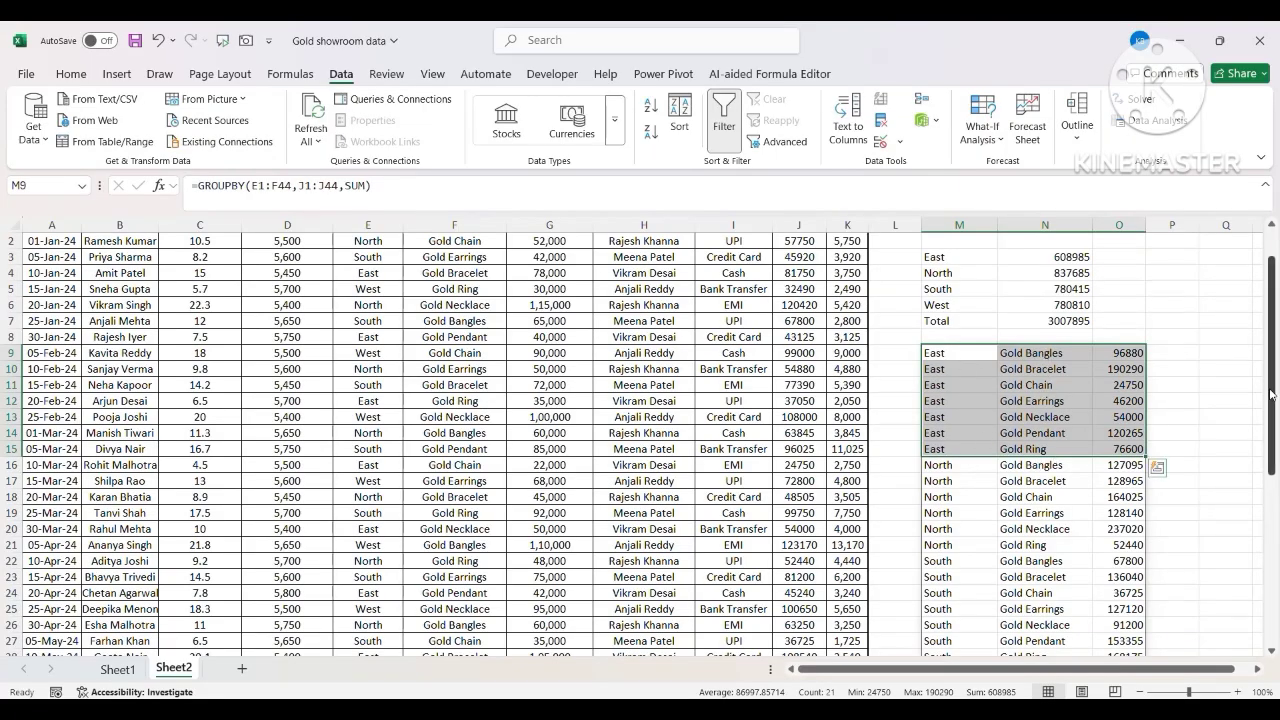
drag(1271, 395, 1271, 453)
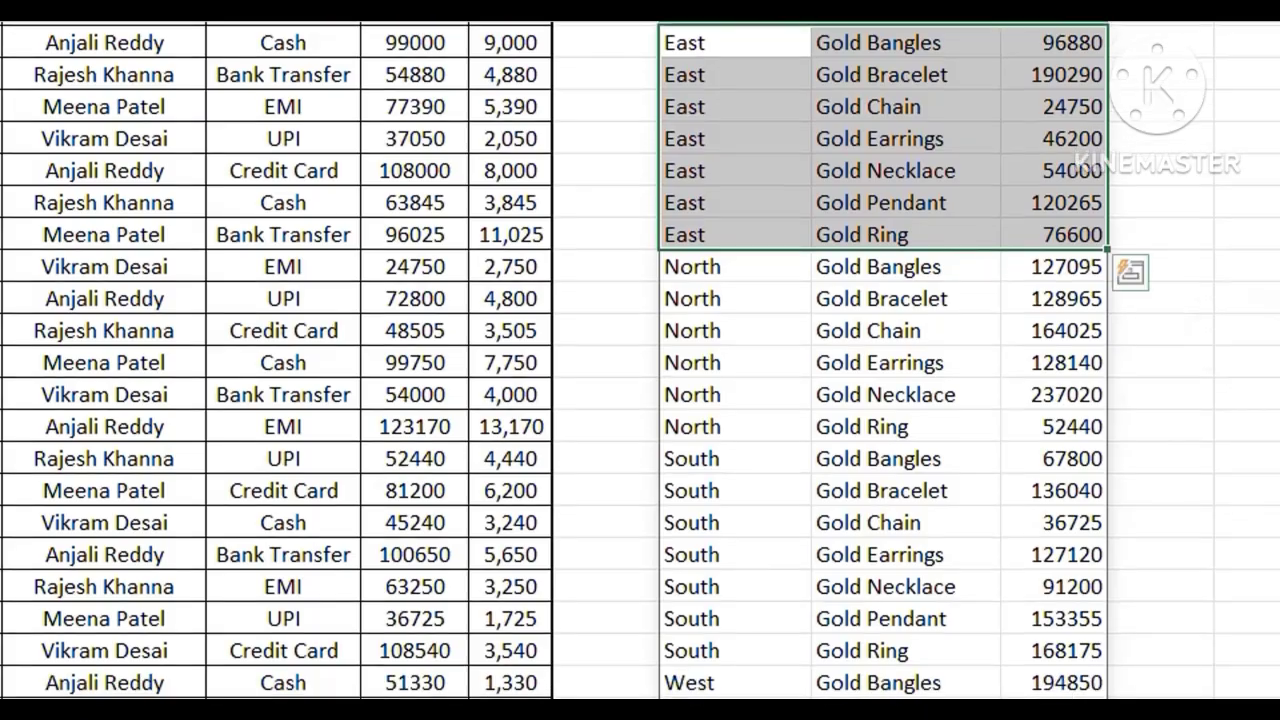
drag(729, 272, 1068, 429)
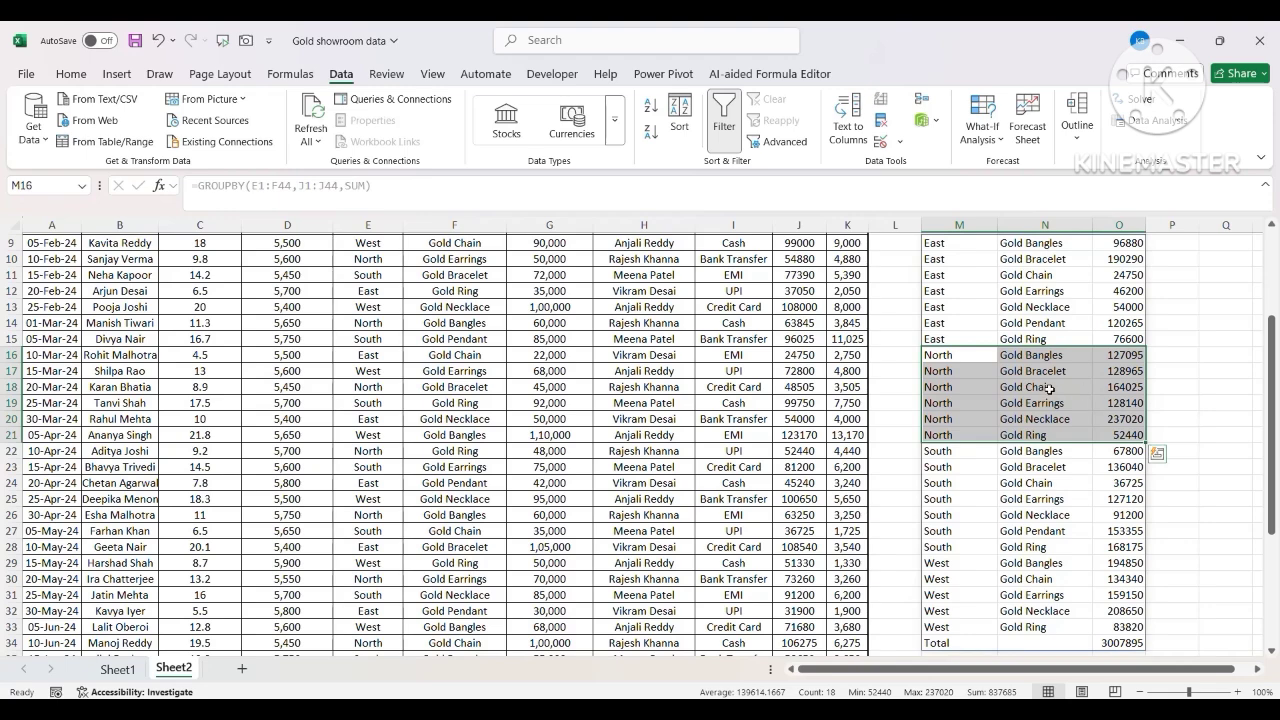
scroll(1047, 389, up, 3)
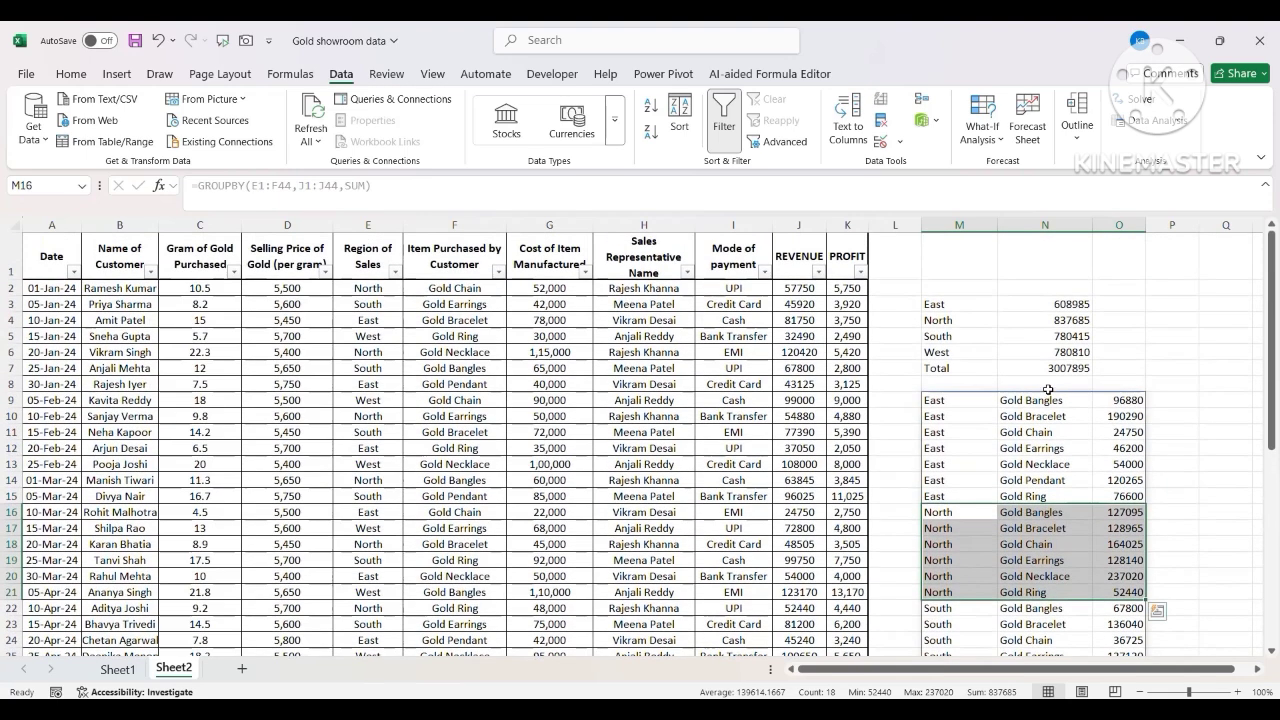
click(966, 312)
- Clear the formula in M9 and start a new GROUPBY there with the Region of Sales range E1:E44 as row fields
click(970, 399)
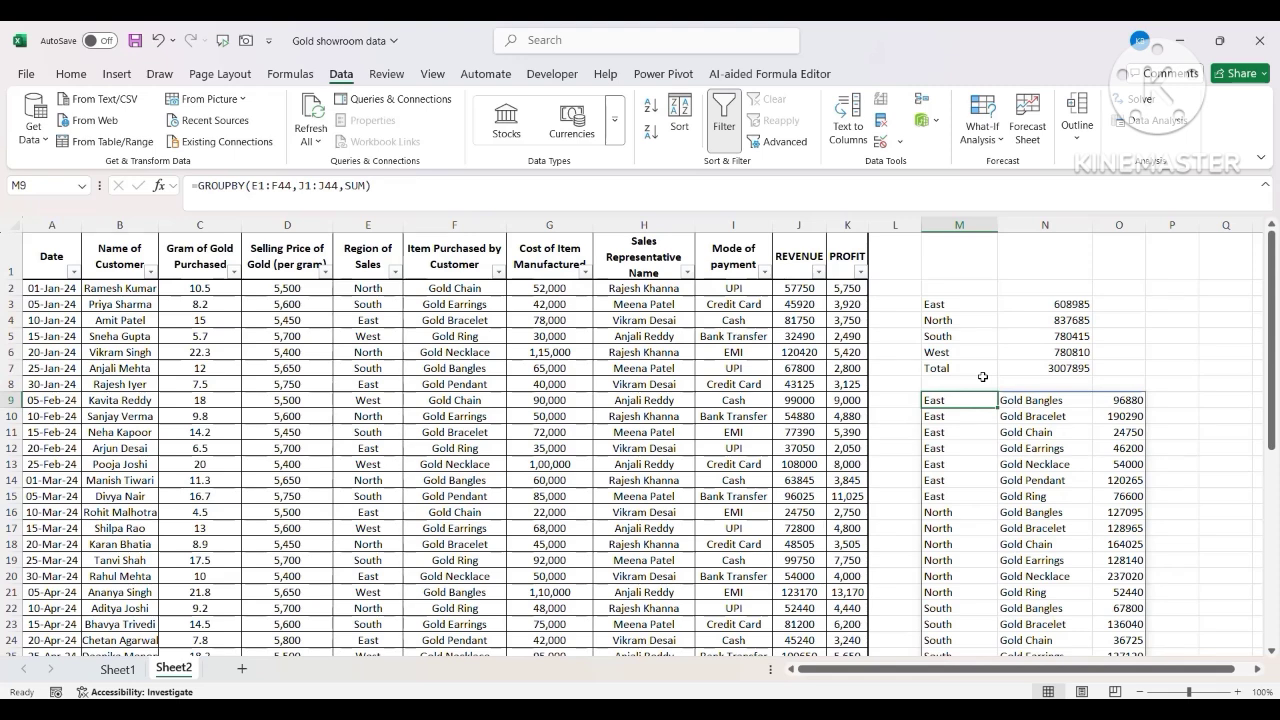
key(Delete)
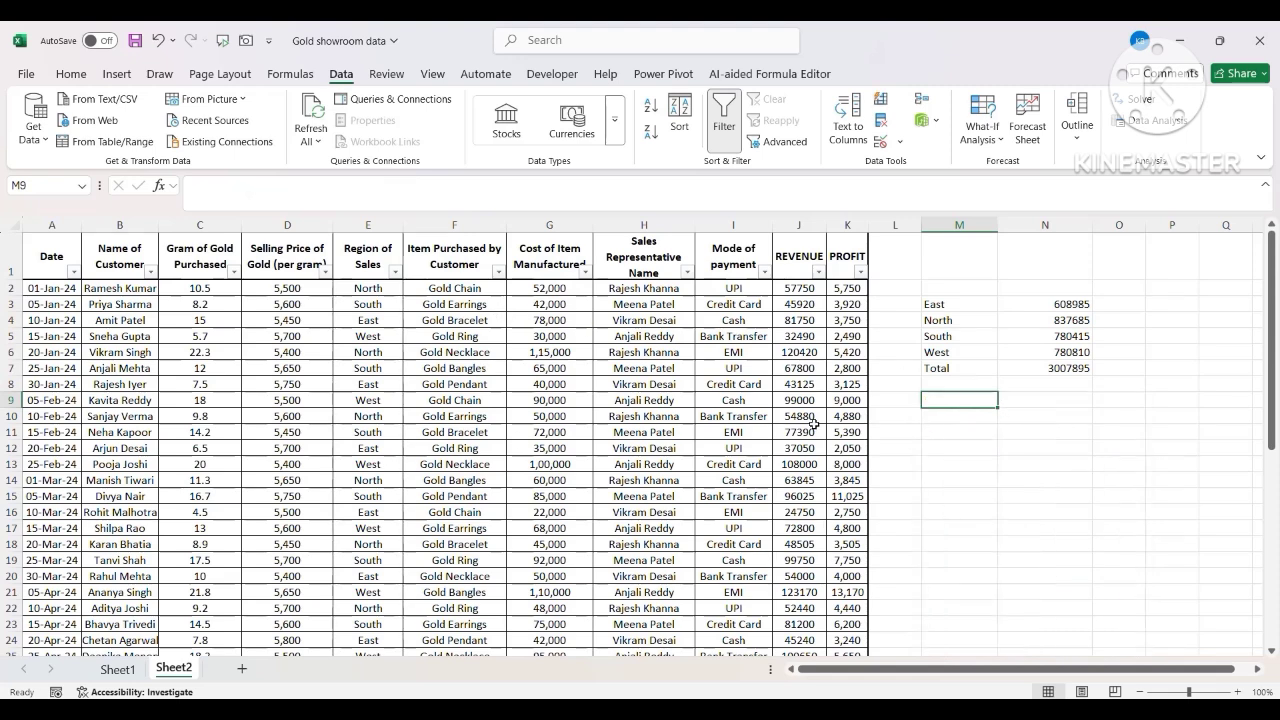
text(=GR)
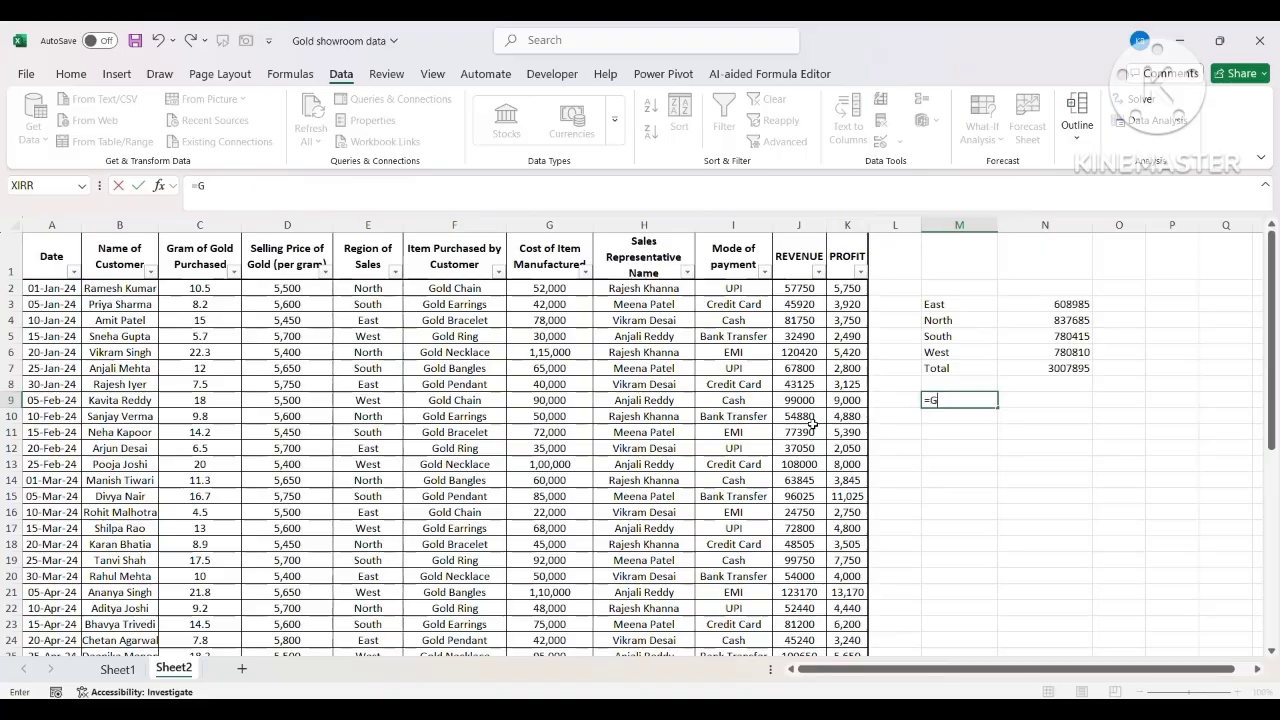
text(OUPBY)
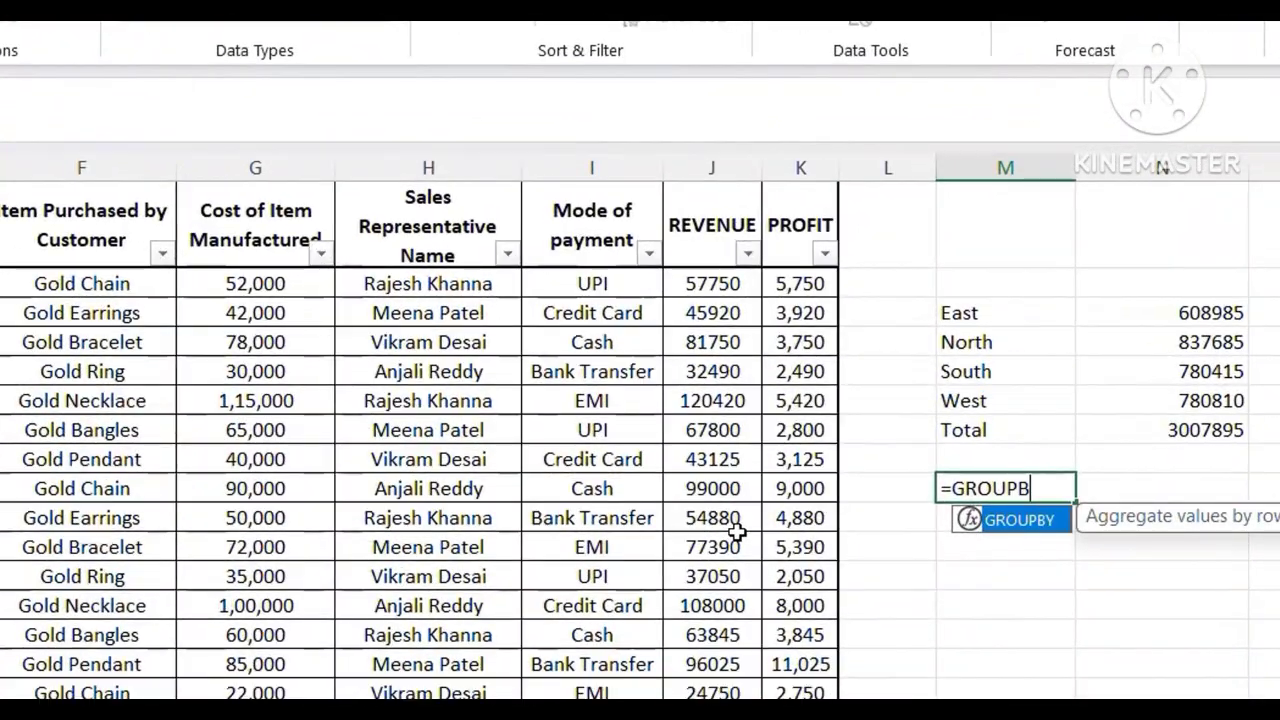
text(()
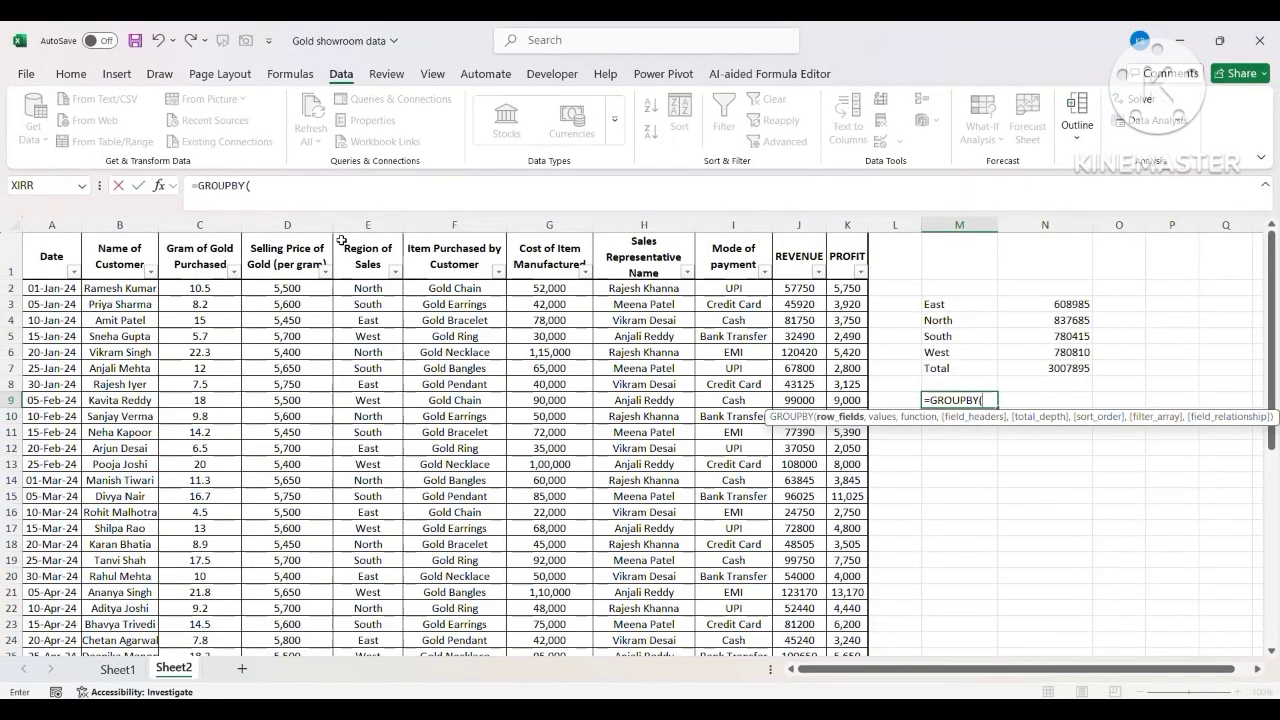
drag(370, 248, 330, 678)
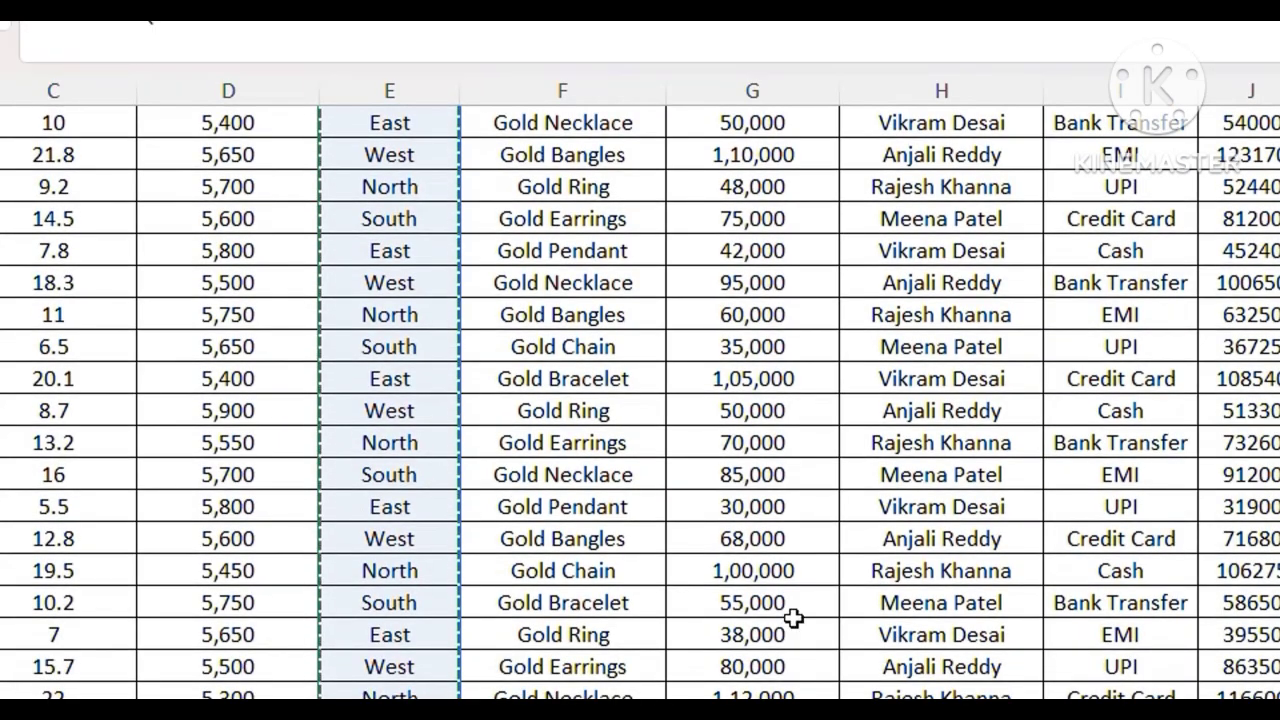
scroll(801, 576, up, 7)
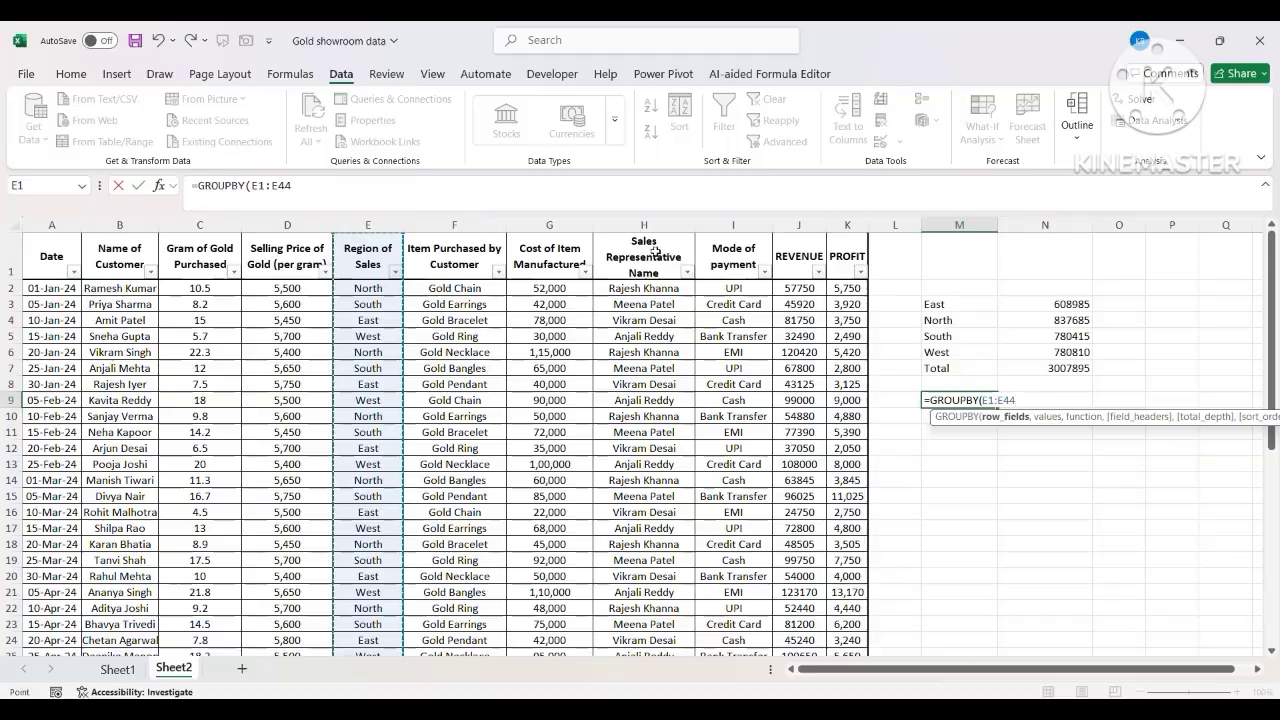
- Complete the M9 formula with the Sales Representative Name range H1:H44, the Revenue range J1:J44 and SUM as further arguments
text(,)
drag(654, 252, 653, 624)
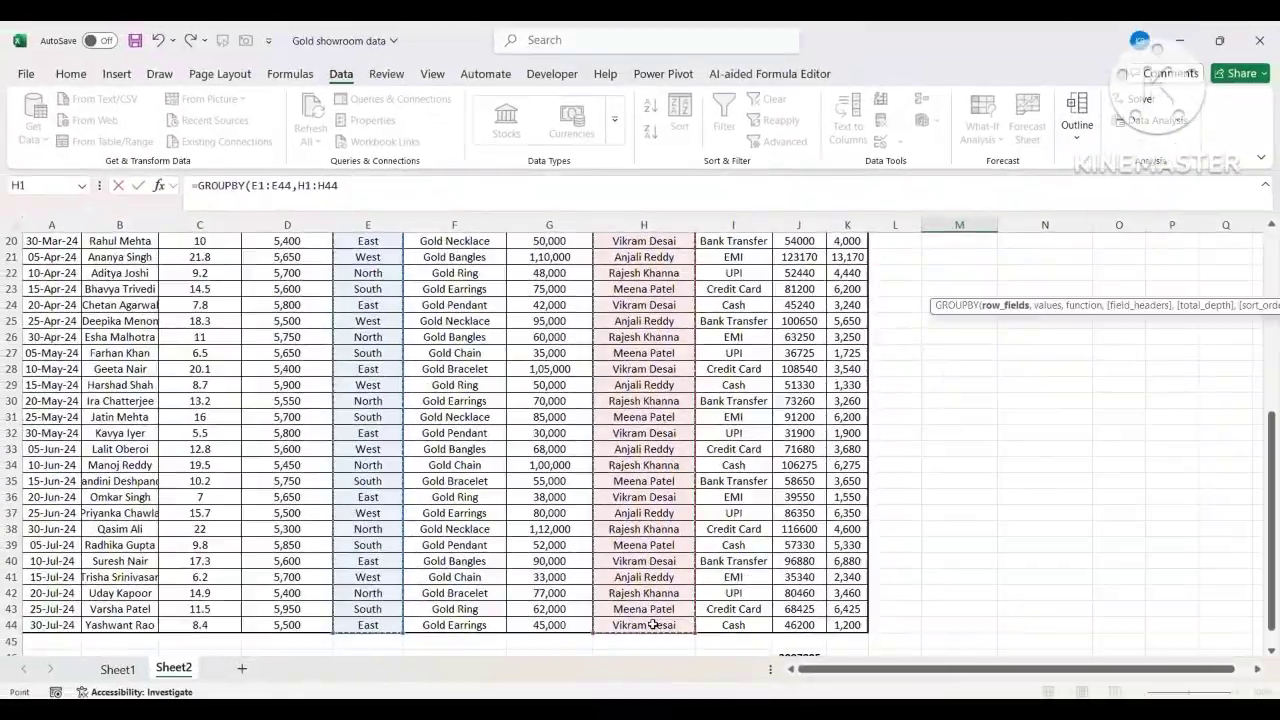
text(,)
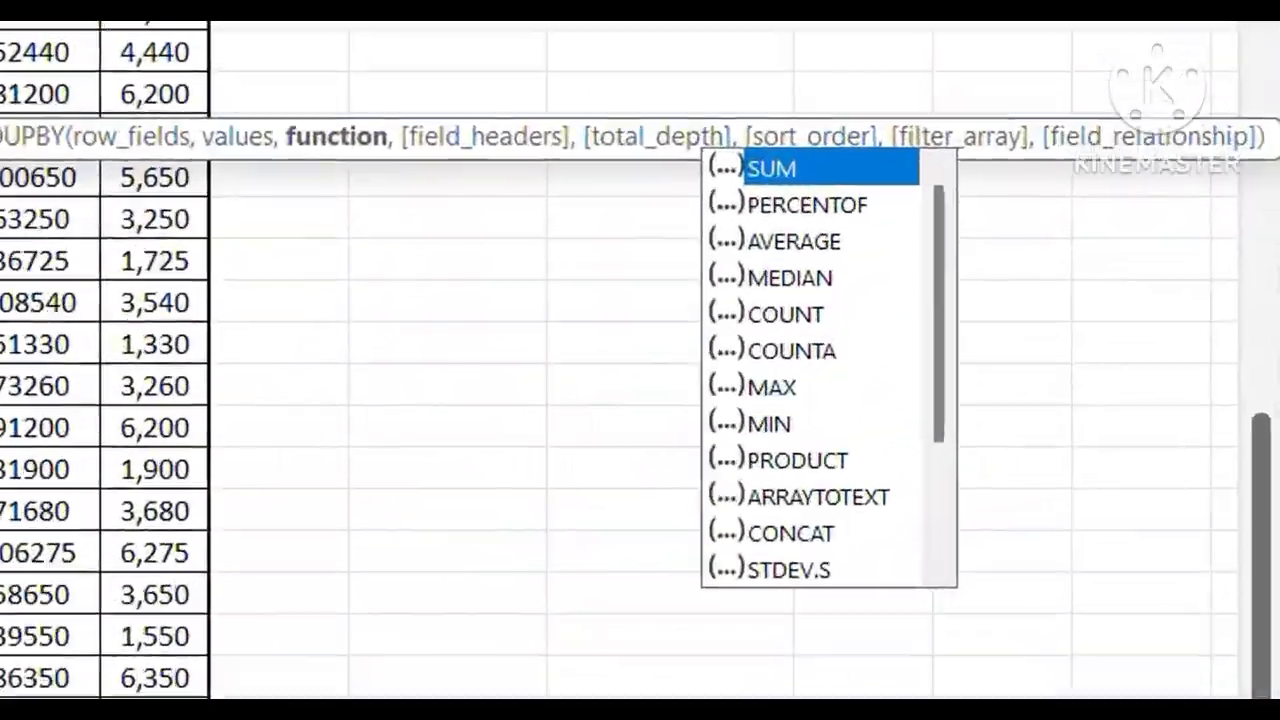
scroll(612, 300, up, 7)
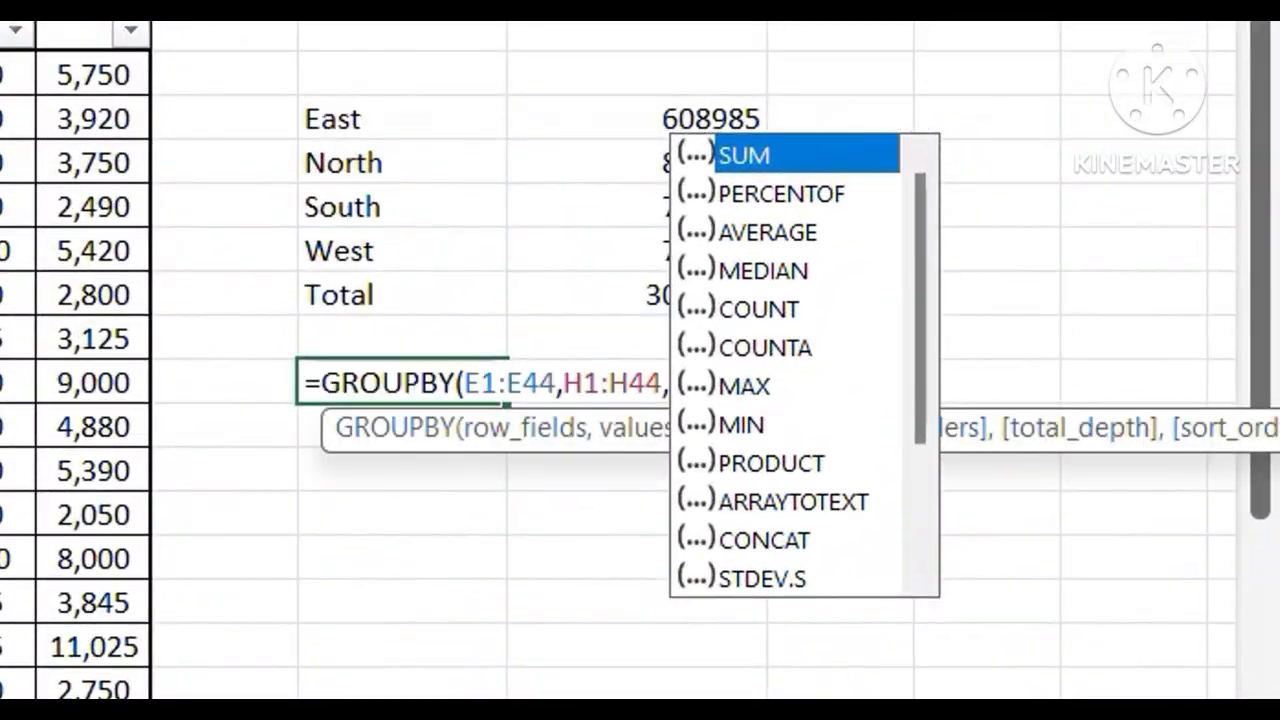
drag(8, 34, 802, 622)
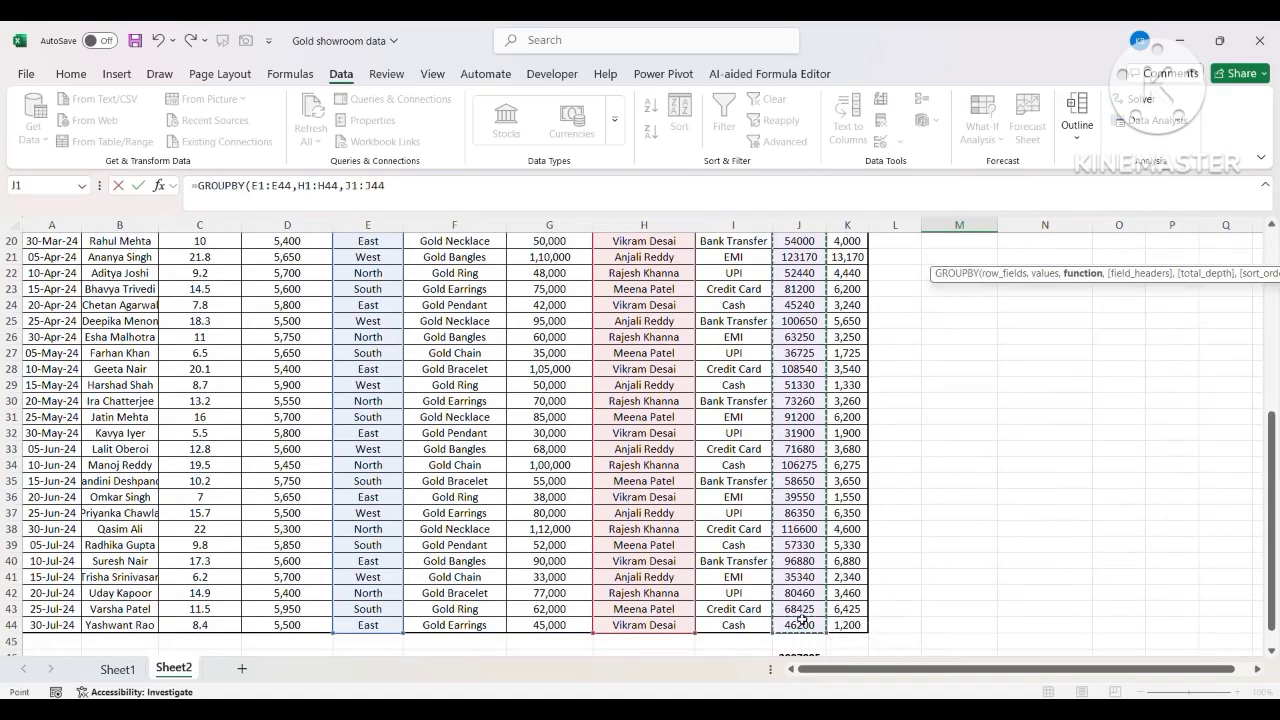
text(,)
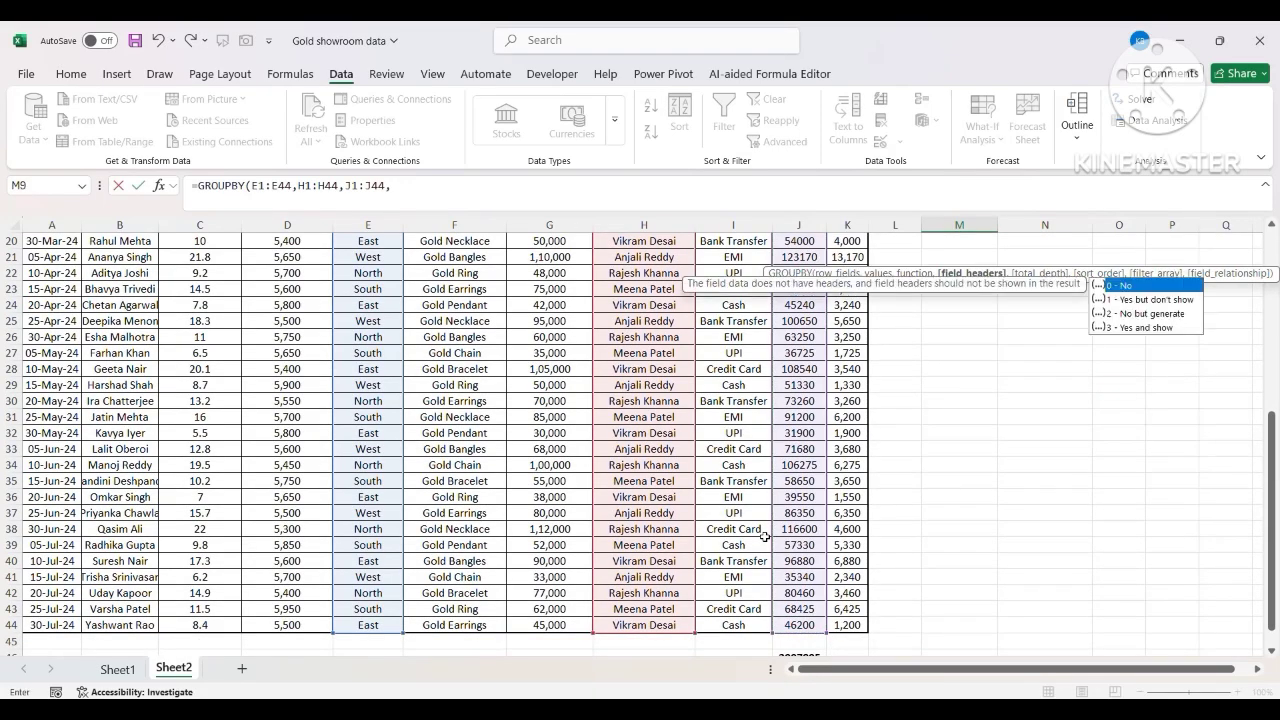
text(SUM))
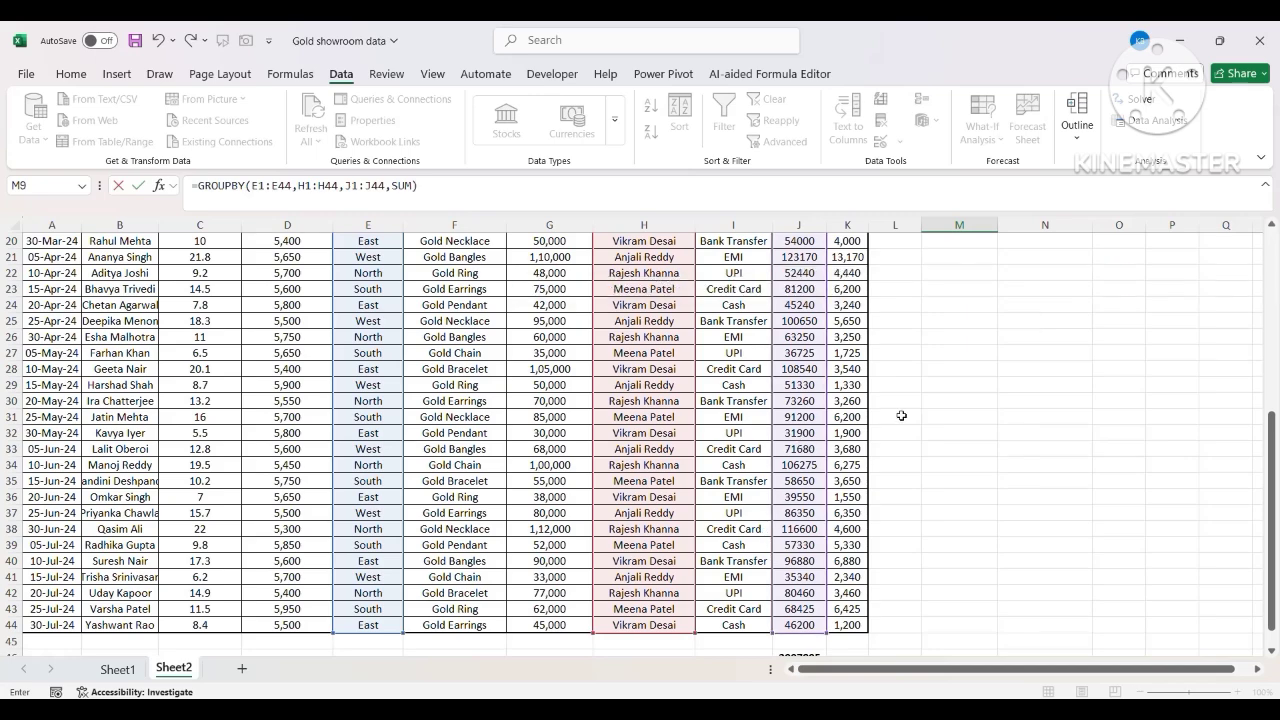
scroll(901, 415, up, 6)
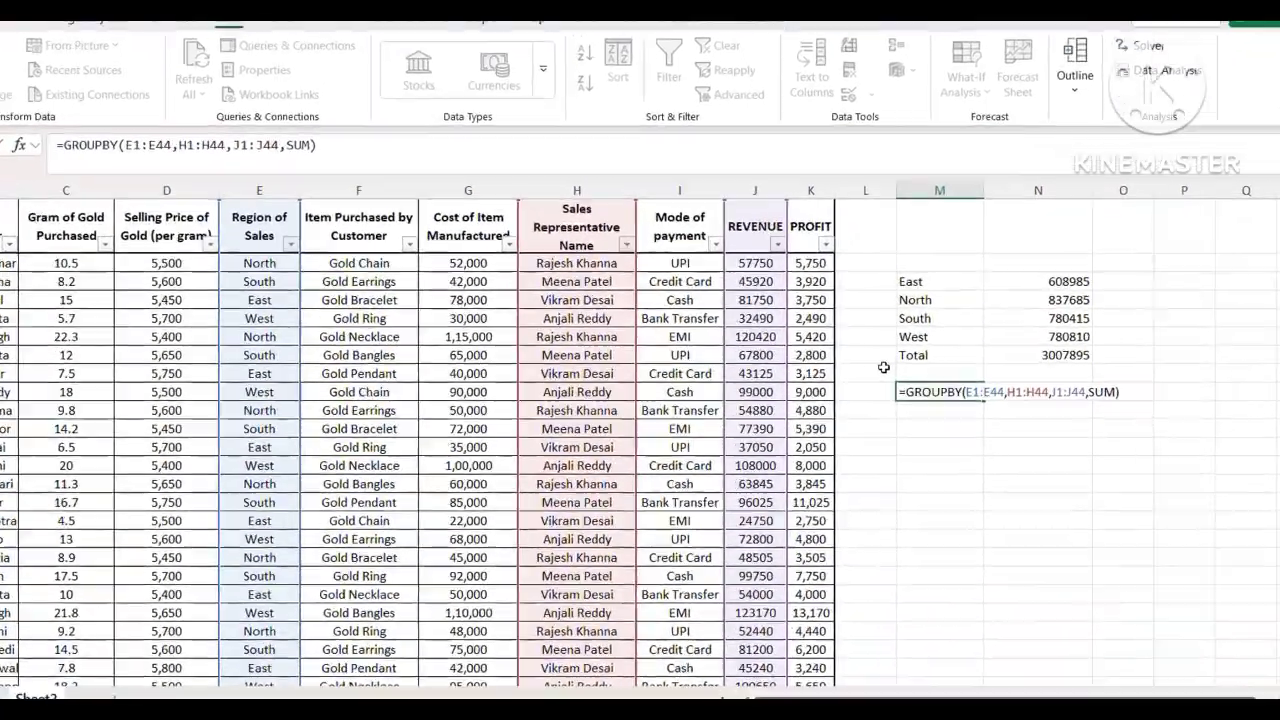
key(Return)
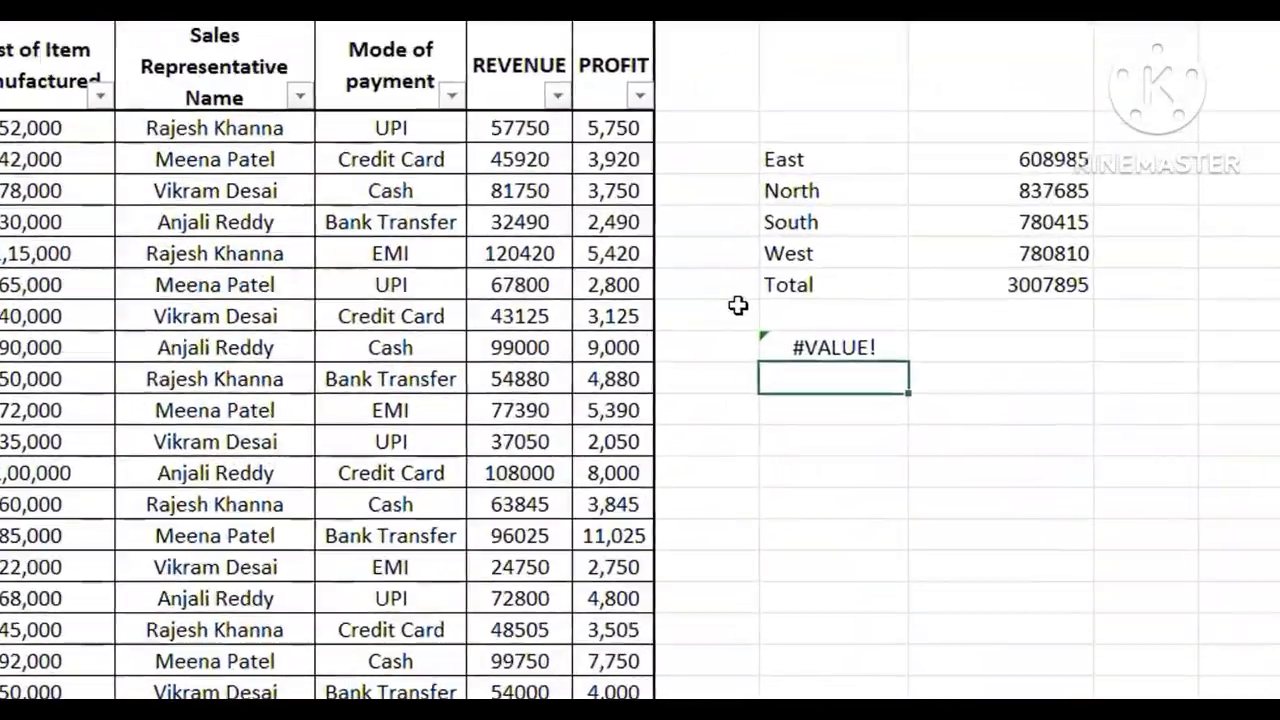
click(833, 358)
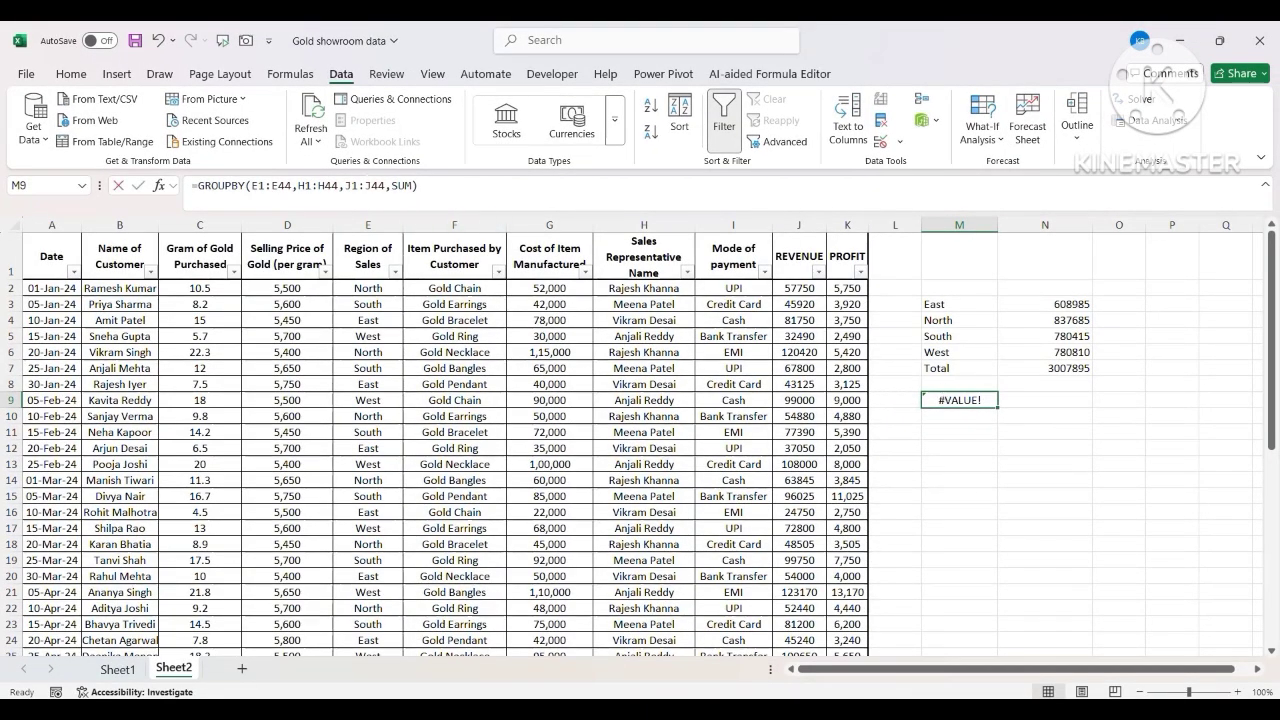
click(271, 187)
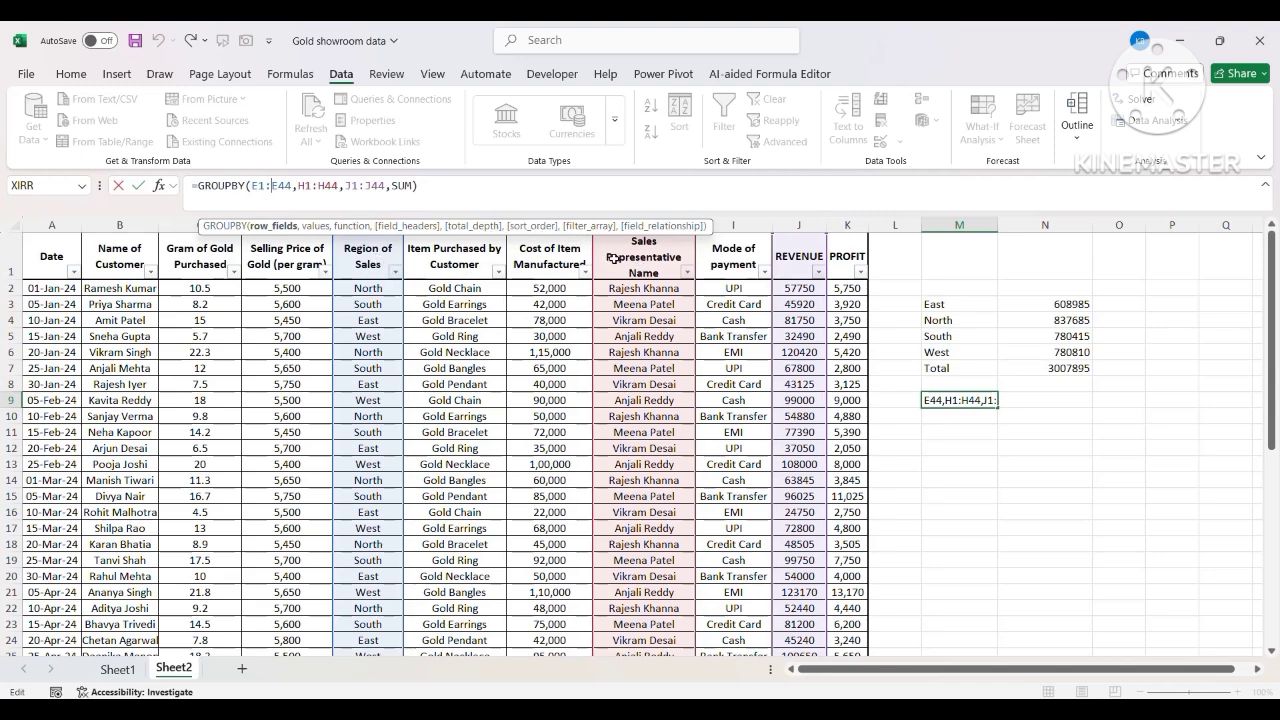
click(368, 249)
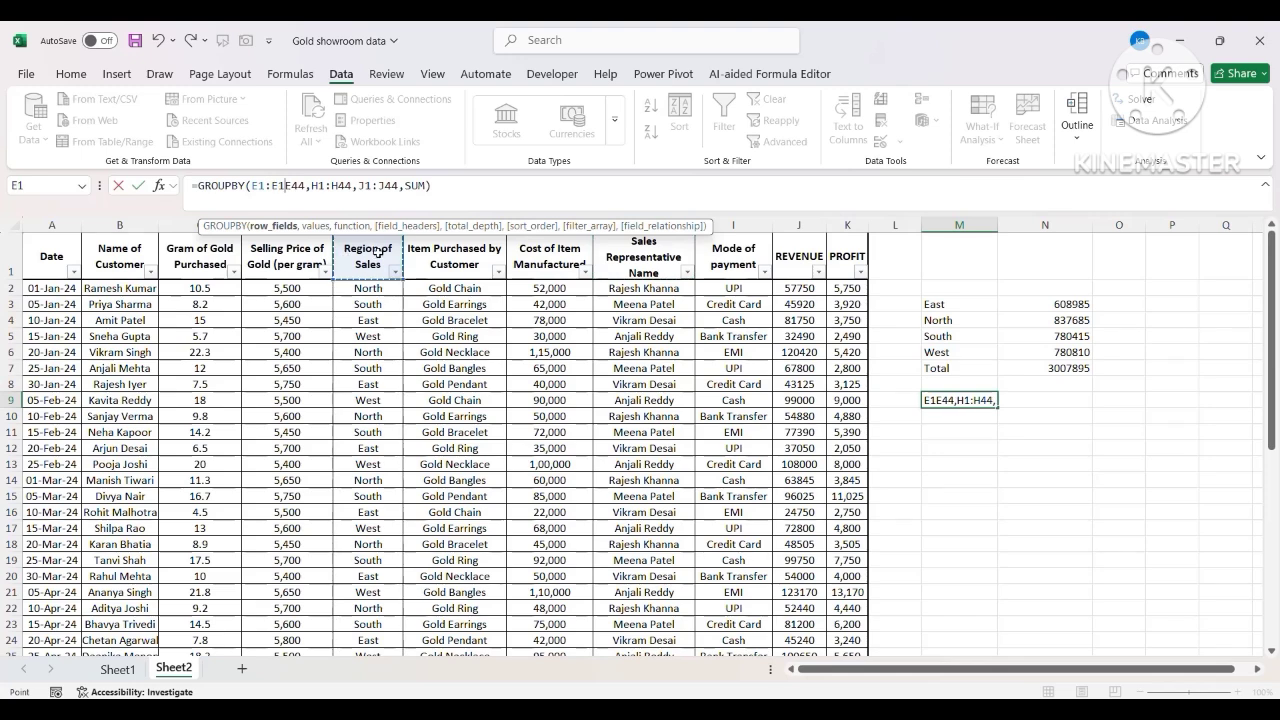
key(Escape)
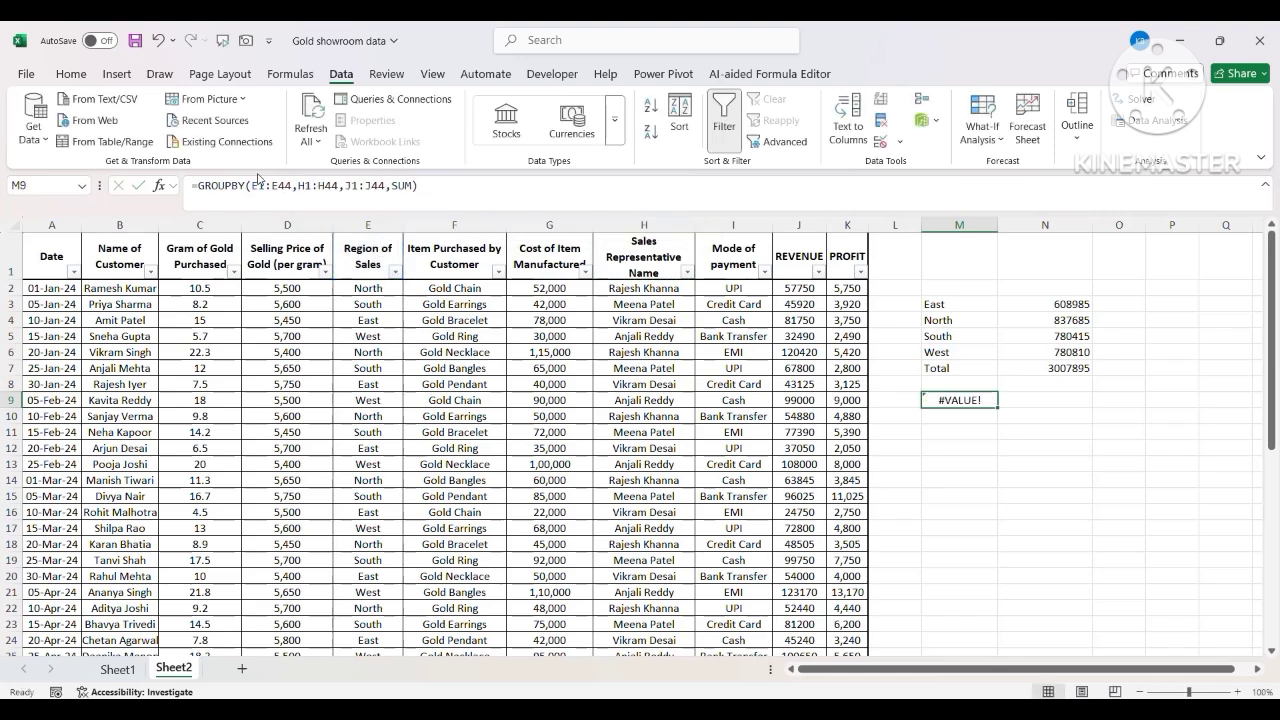
- Wrap the ranges E1:E44 and H1:H44 in HSTACK as the row fields of the GROUPBY formula in M9
click(258, 182)
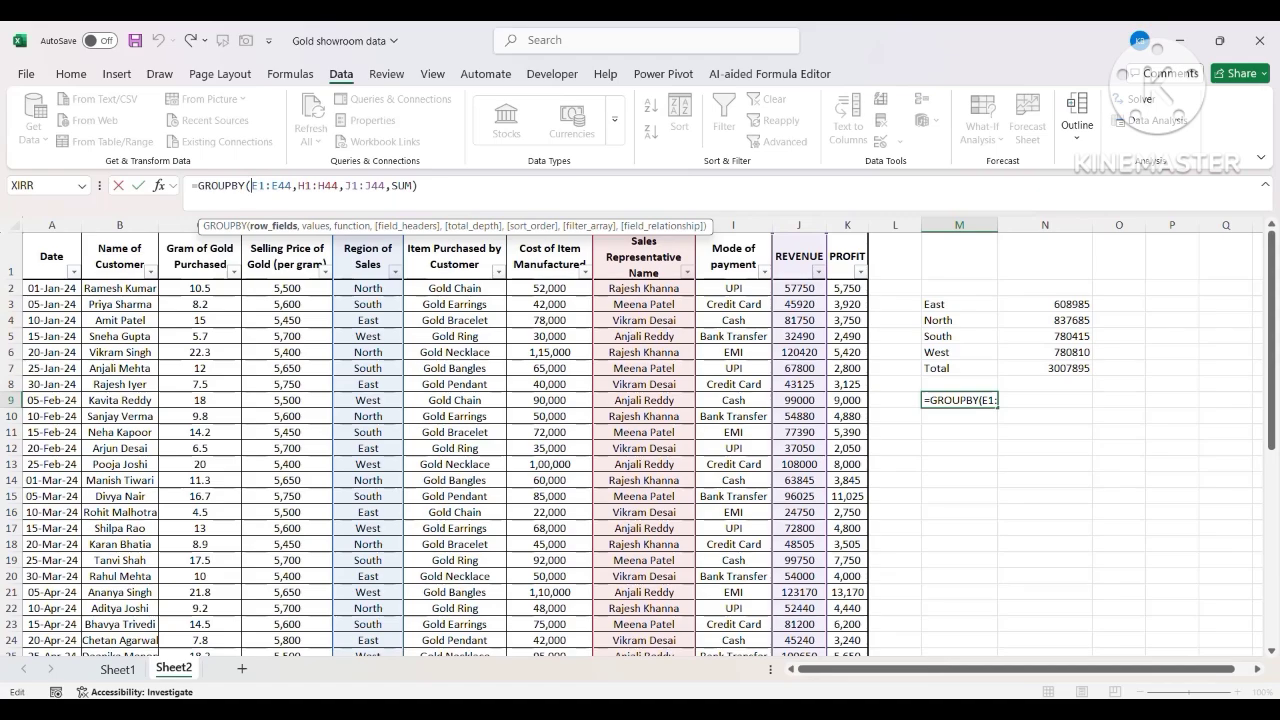
text(H)
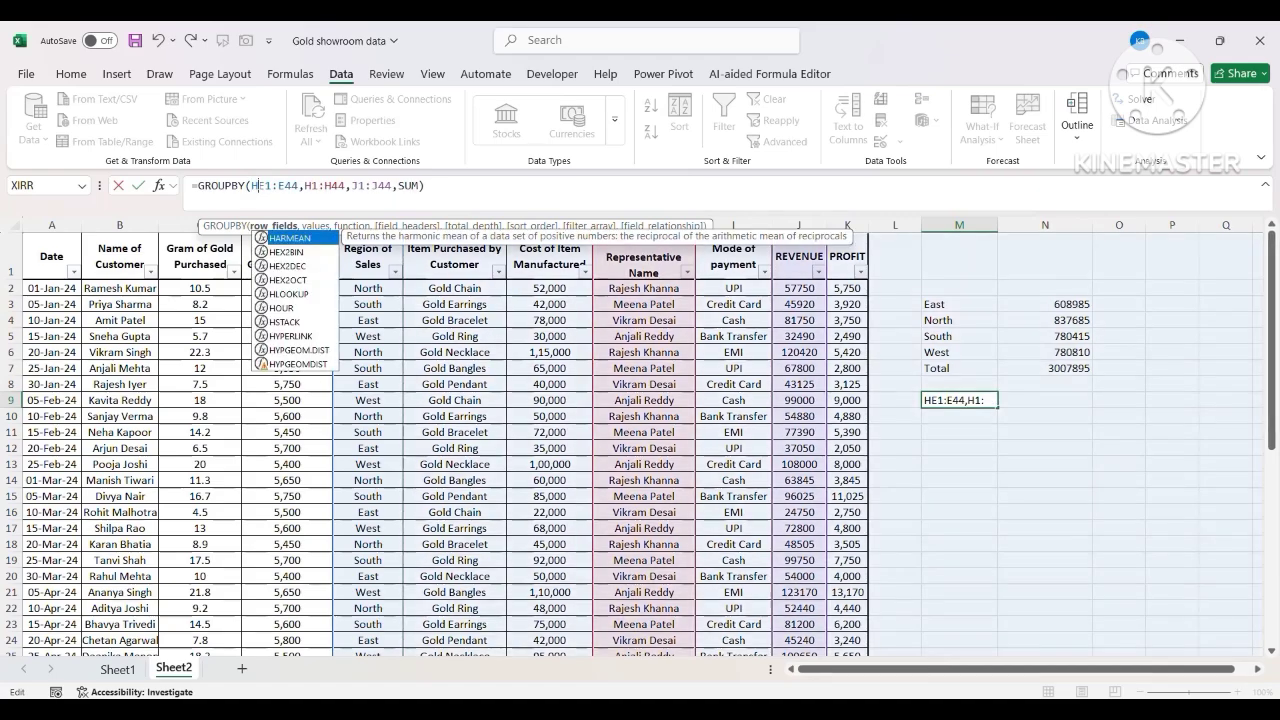
text(STAC)
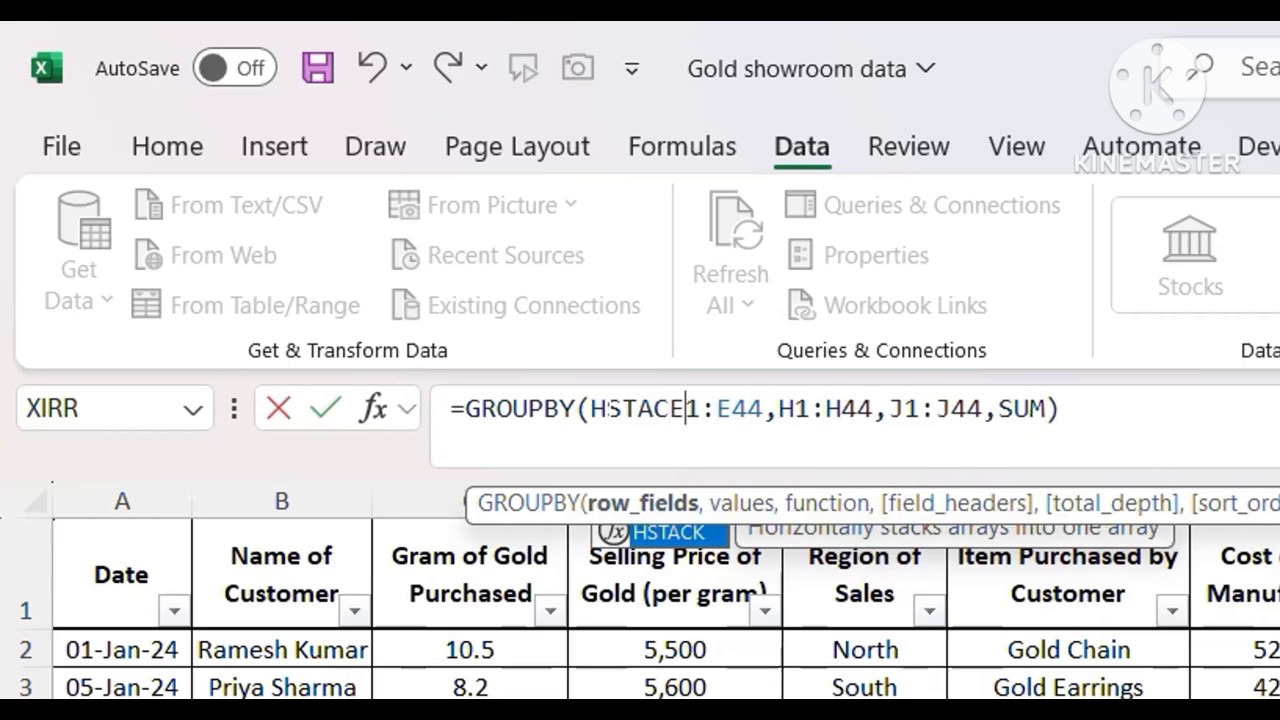
text(K)
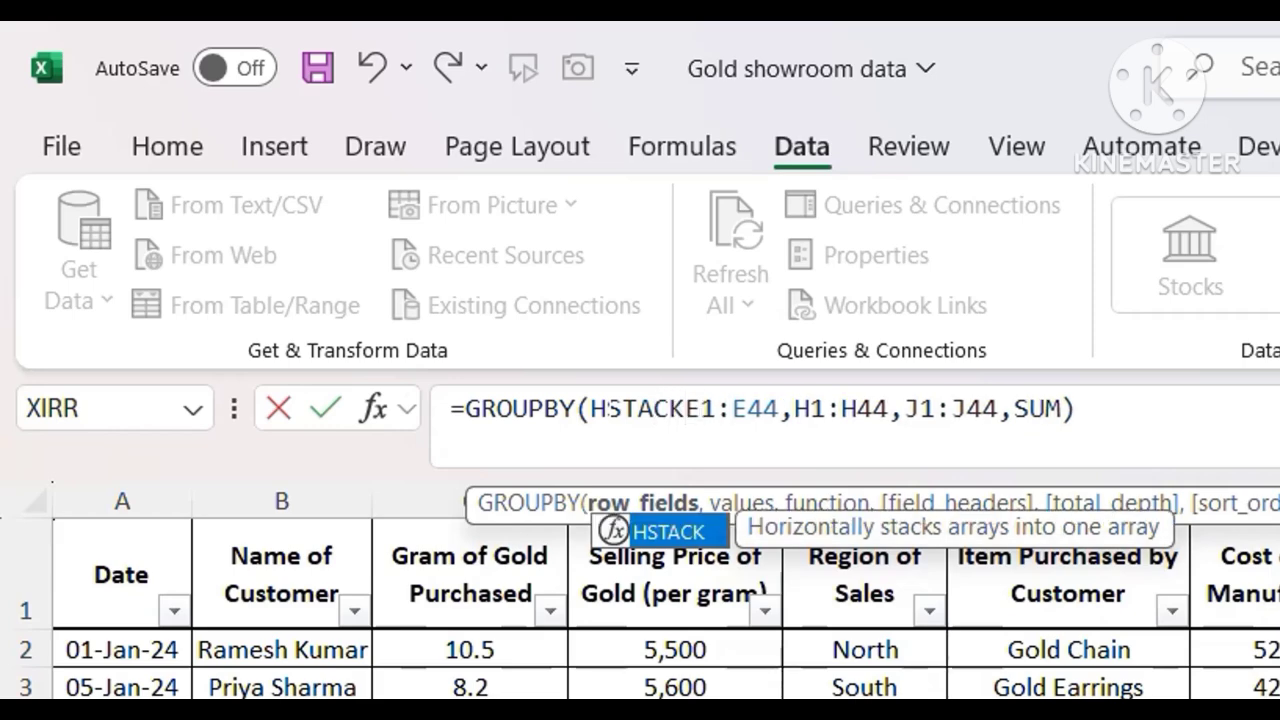
text(()
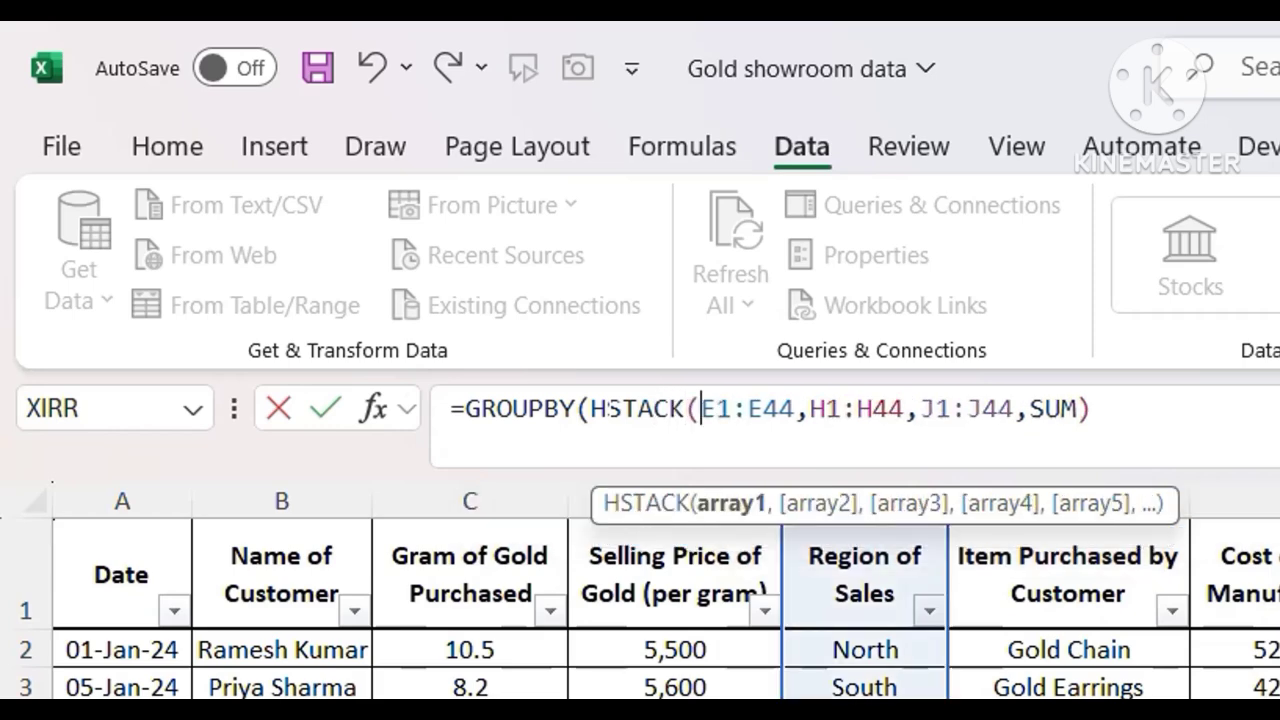
click(911, 410)
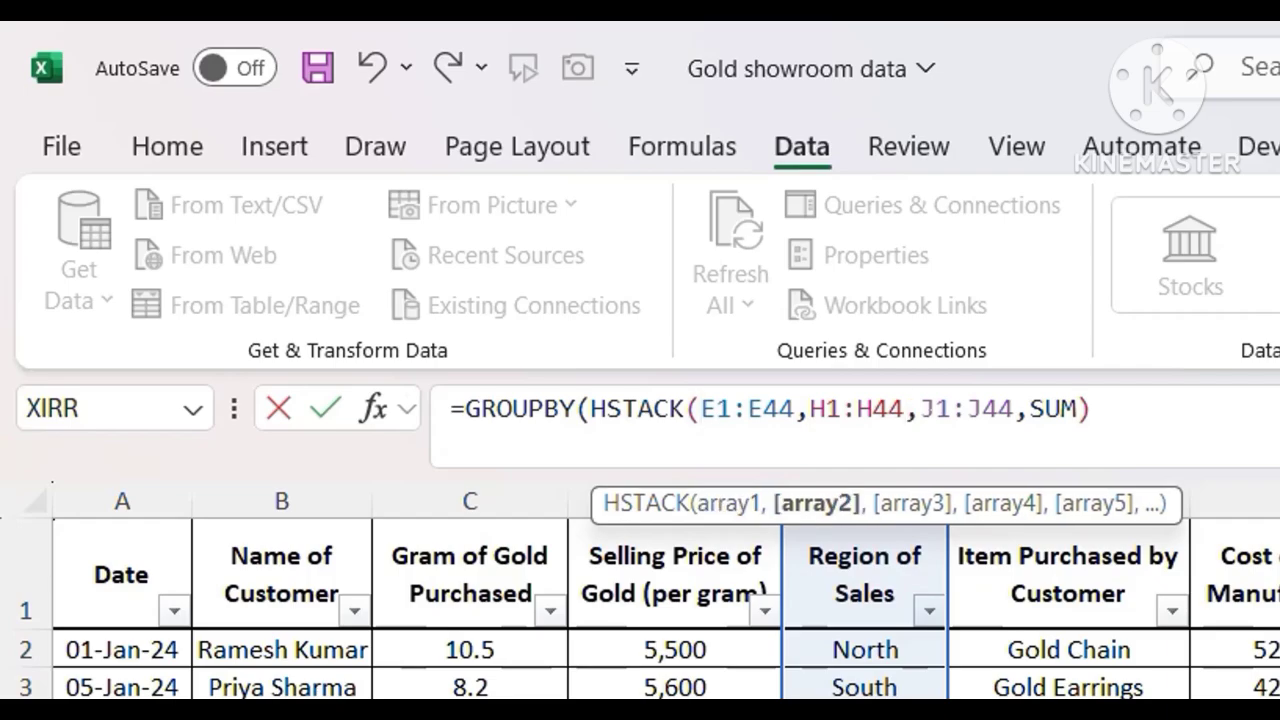
text())
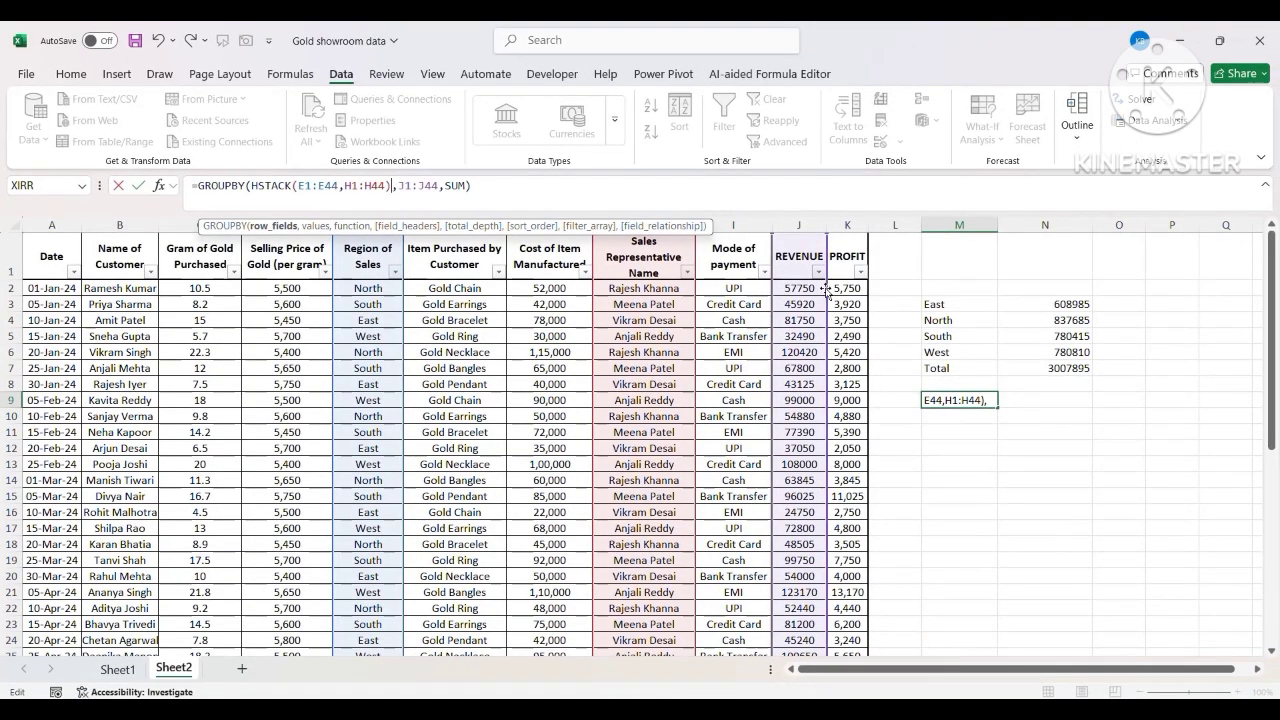
key(Return)
- Review the revenue by region and sales representative in M9:O13, checking the formula and the region–representative pairs
click(1047, 528)
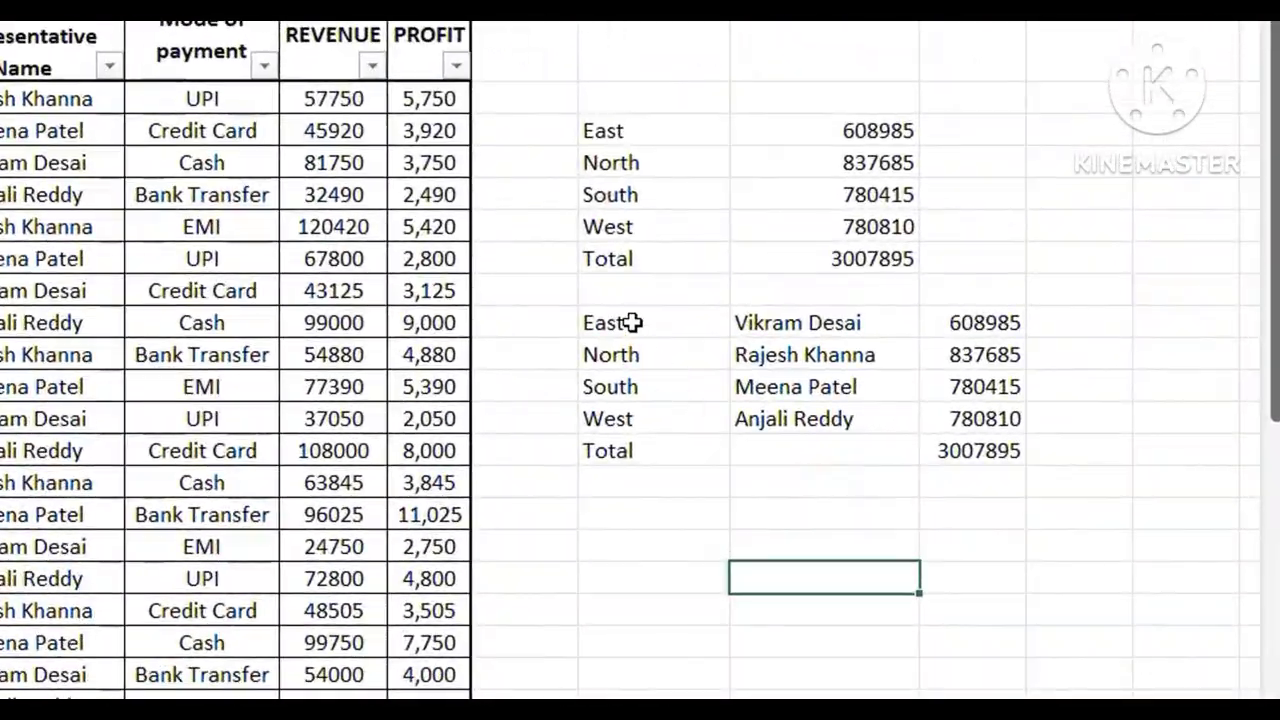
drag(687, 337, 1002, 455)
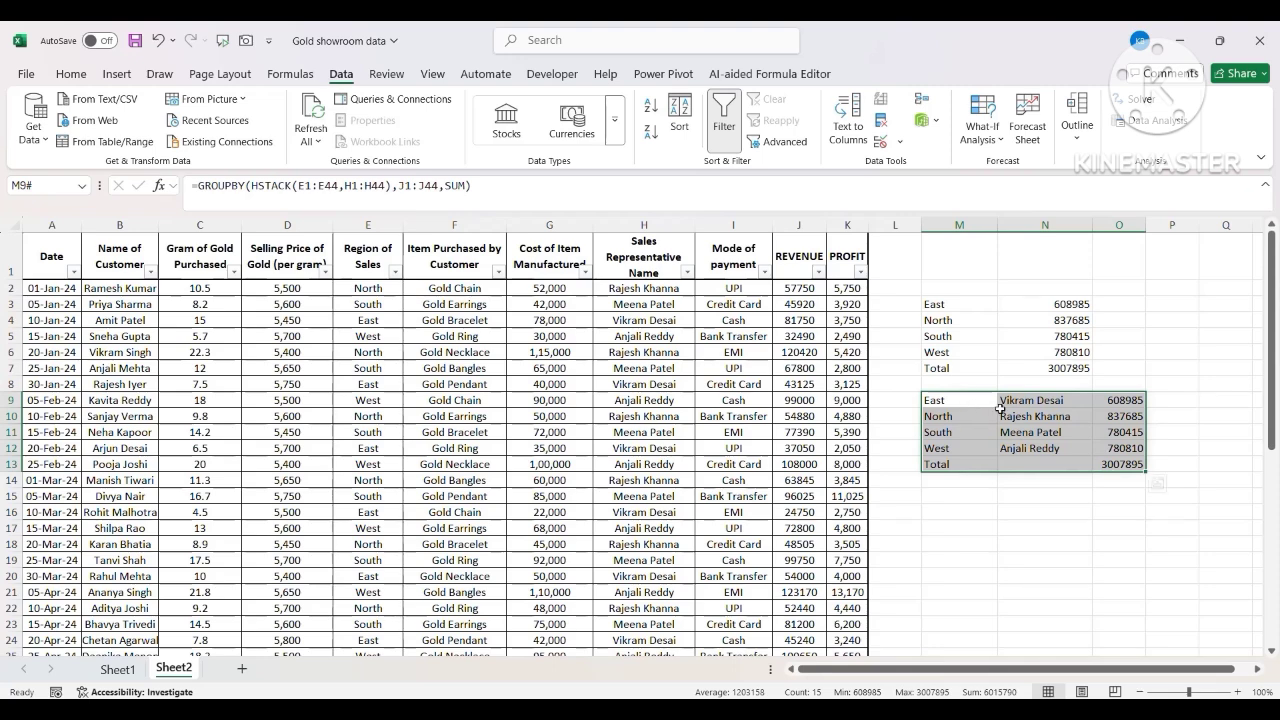
click(957, 401)
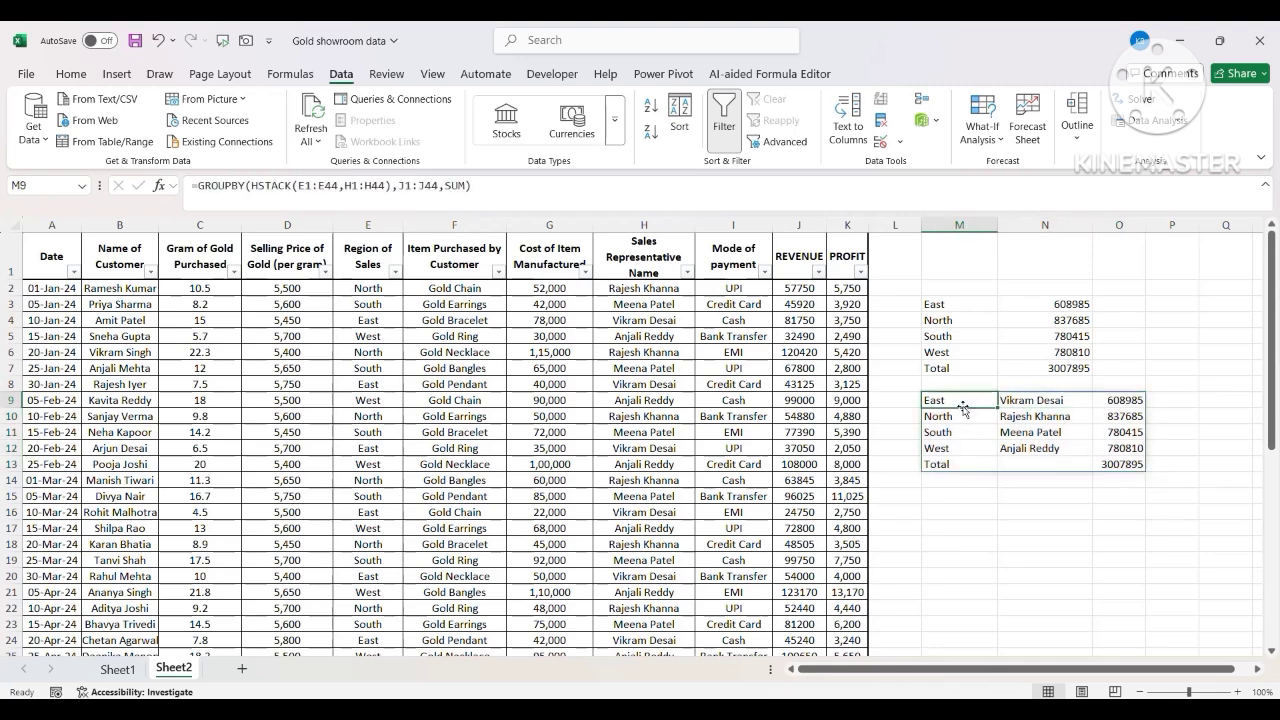
click(936, 418)
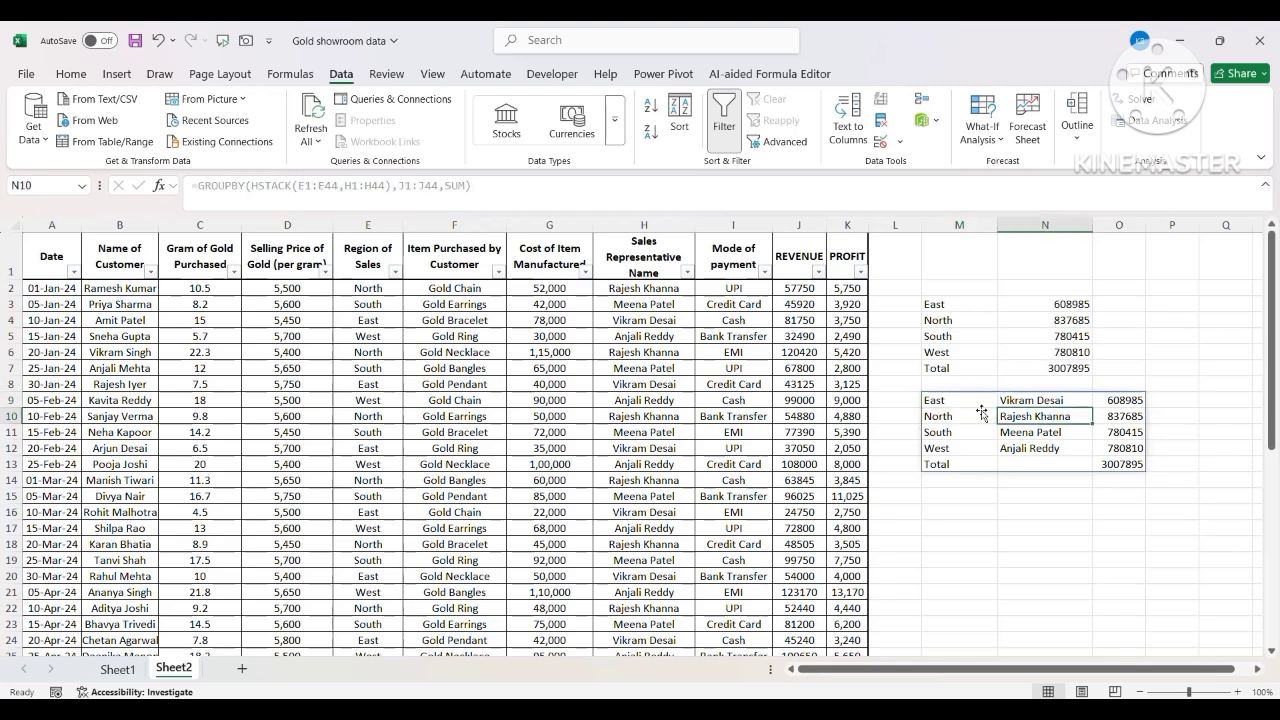
click(1030, 436)
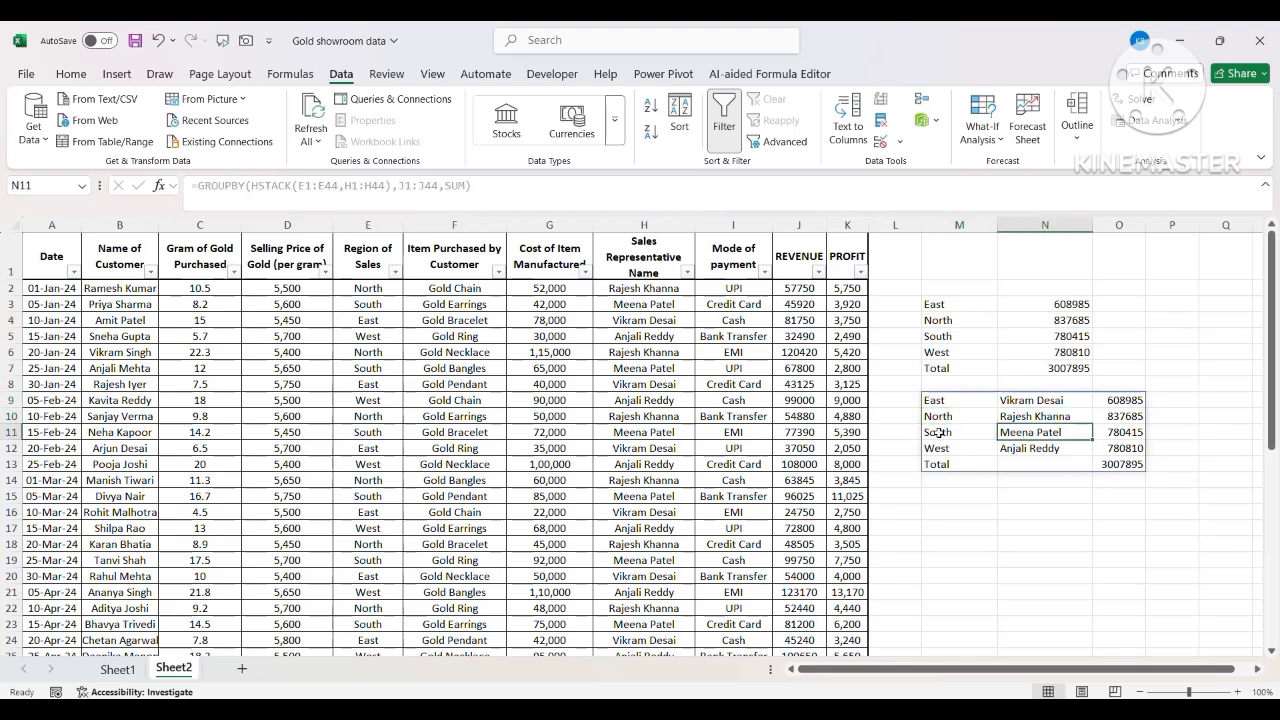
- Filter Region of Sales to West to check its sales representatives, and restore all regions in the table
click(1022, 450)
click(957, 451)
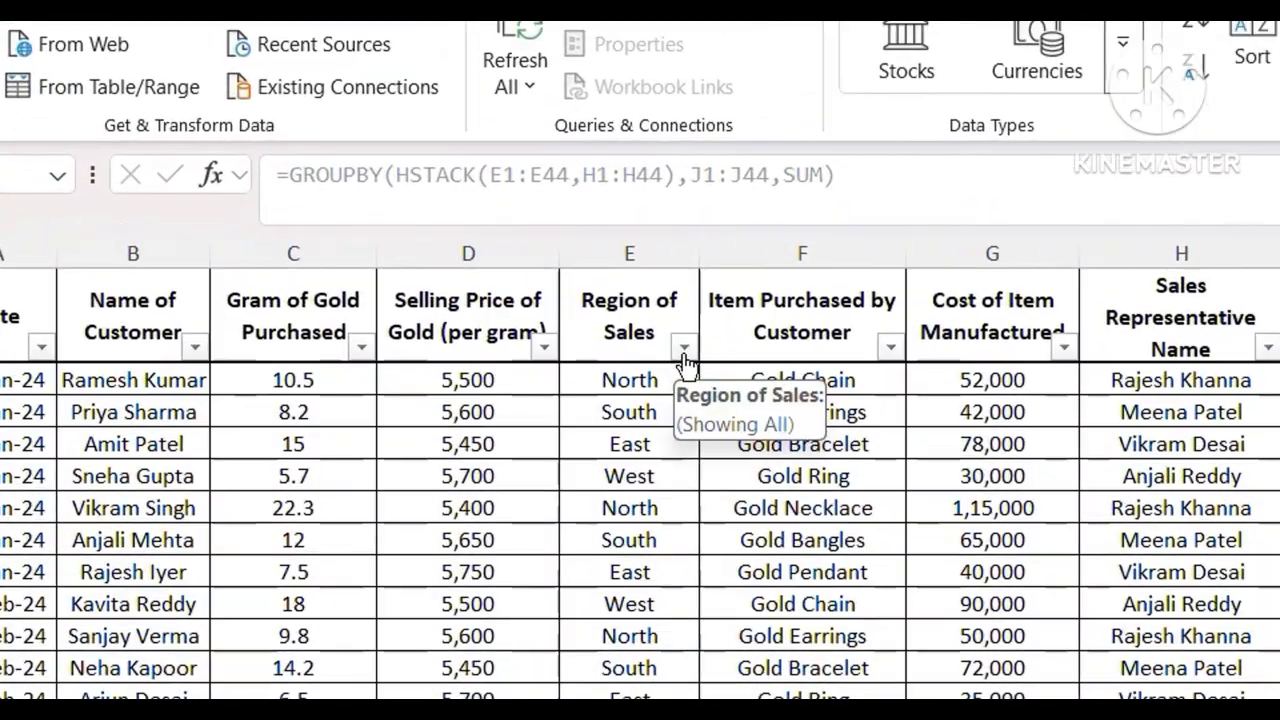
click(684, 350)
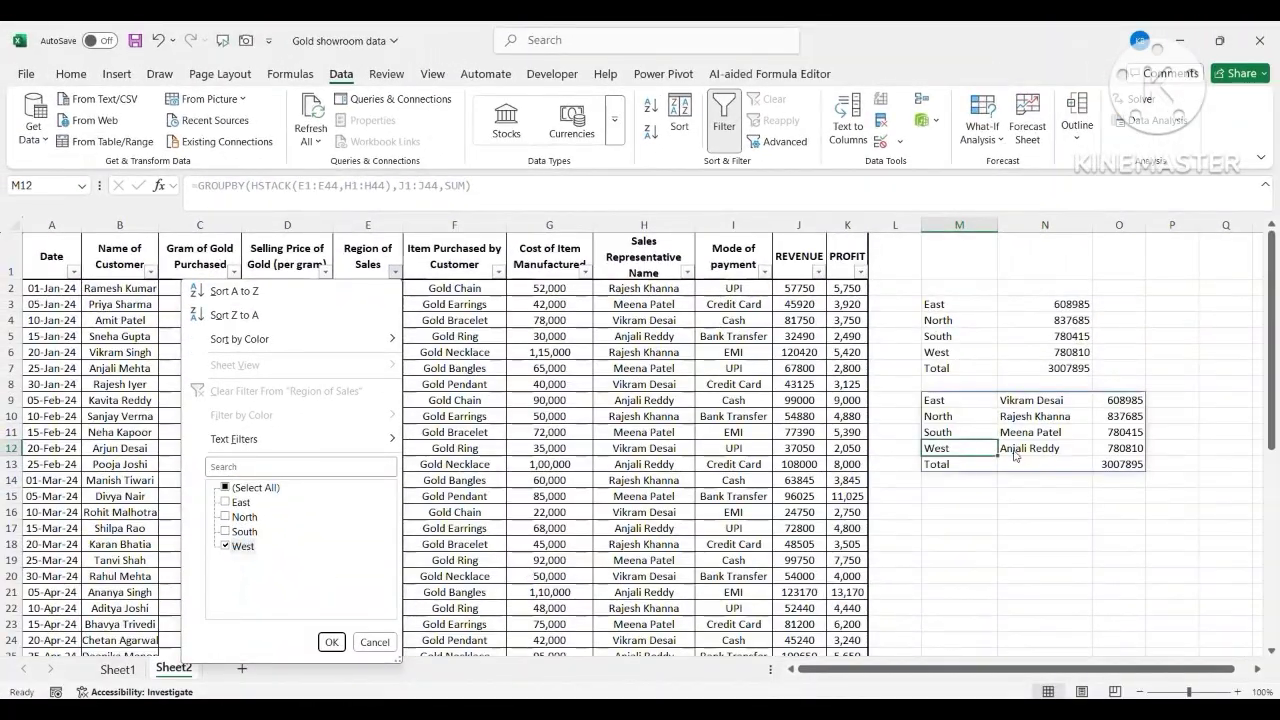
click(333, 642)
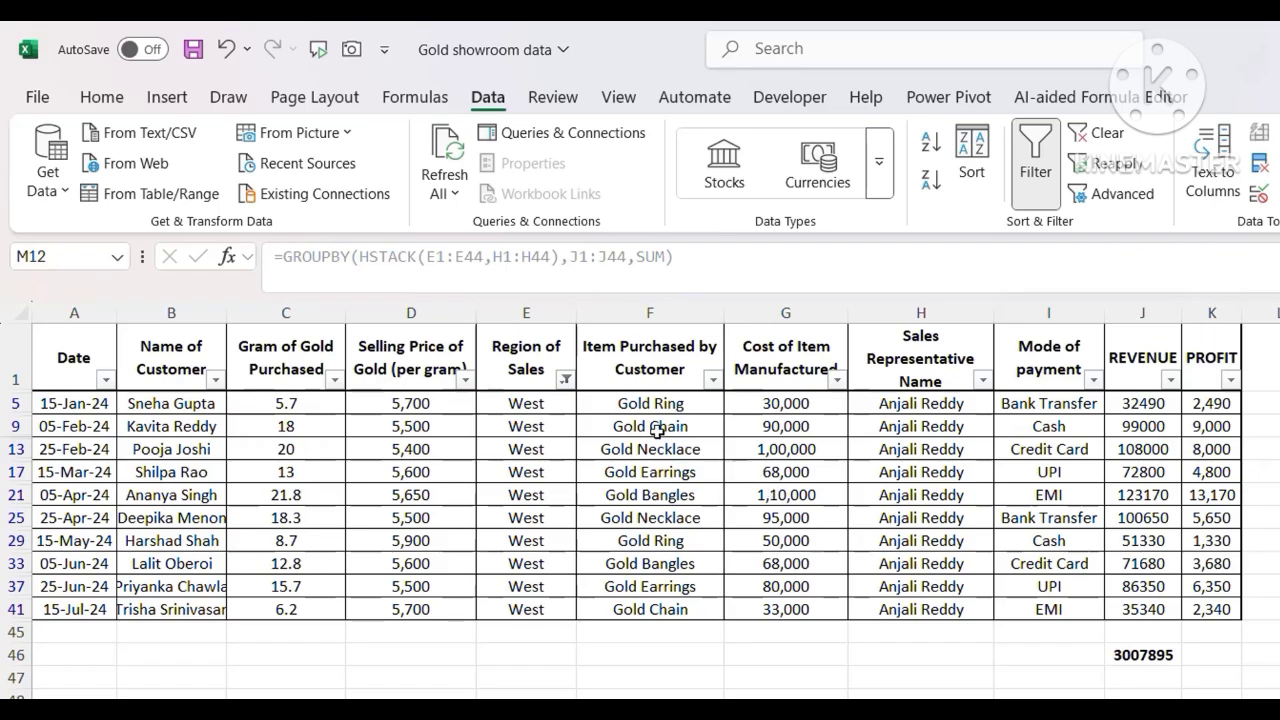
drag(920, 405, 920, 609)
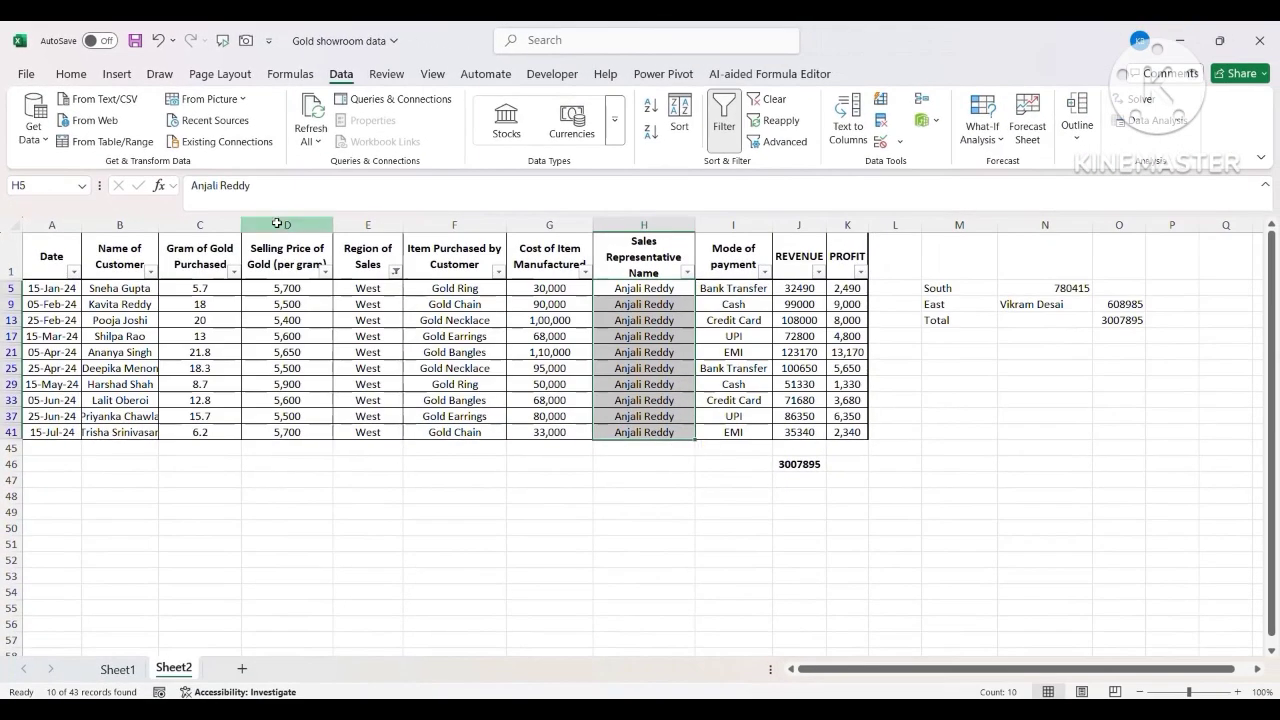
click(395, 272)
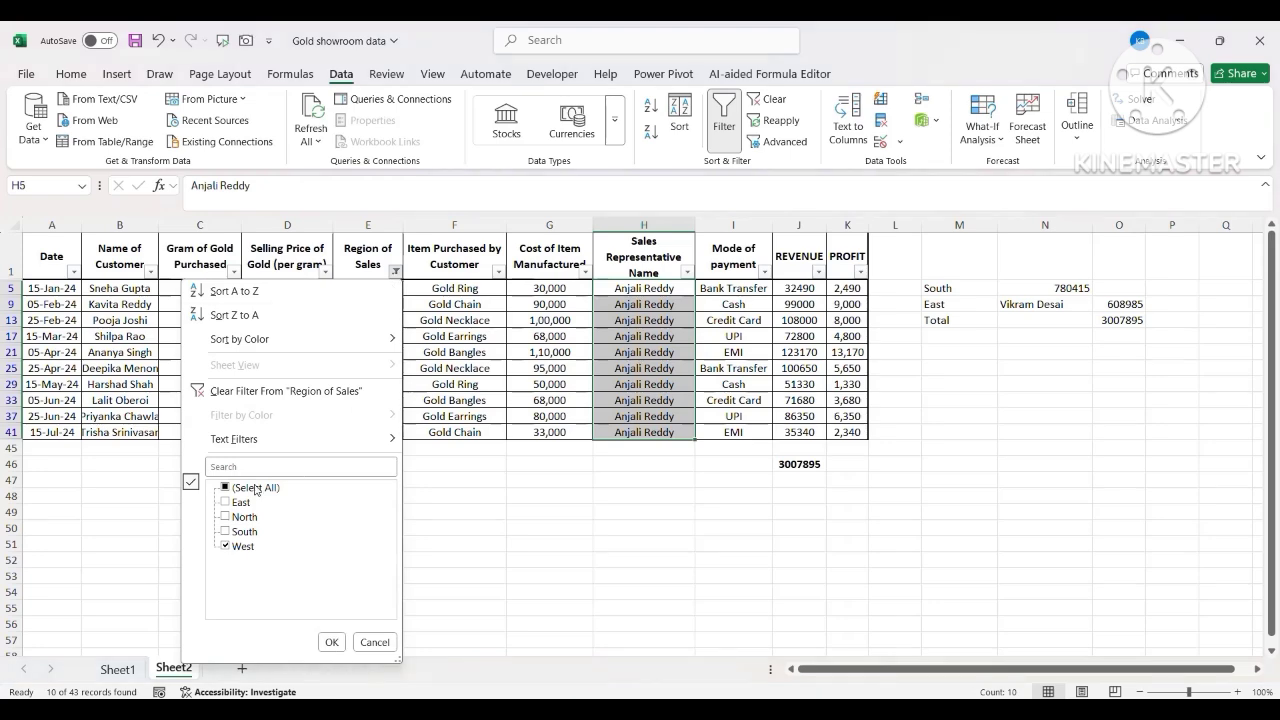
click(329, 642)
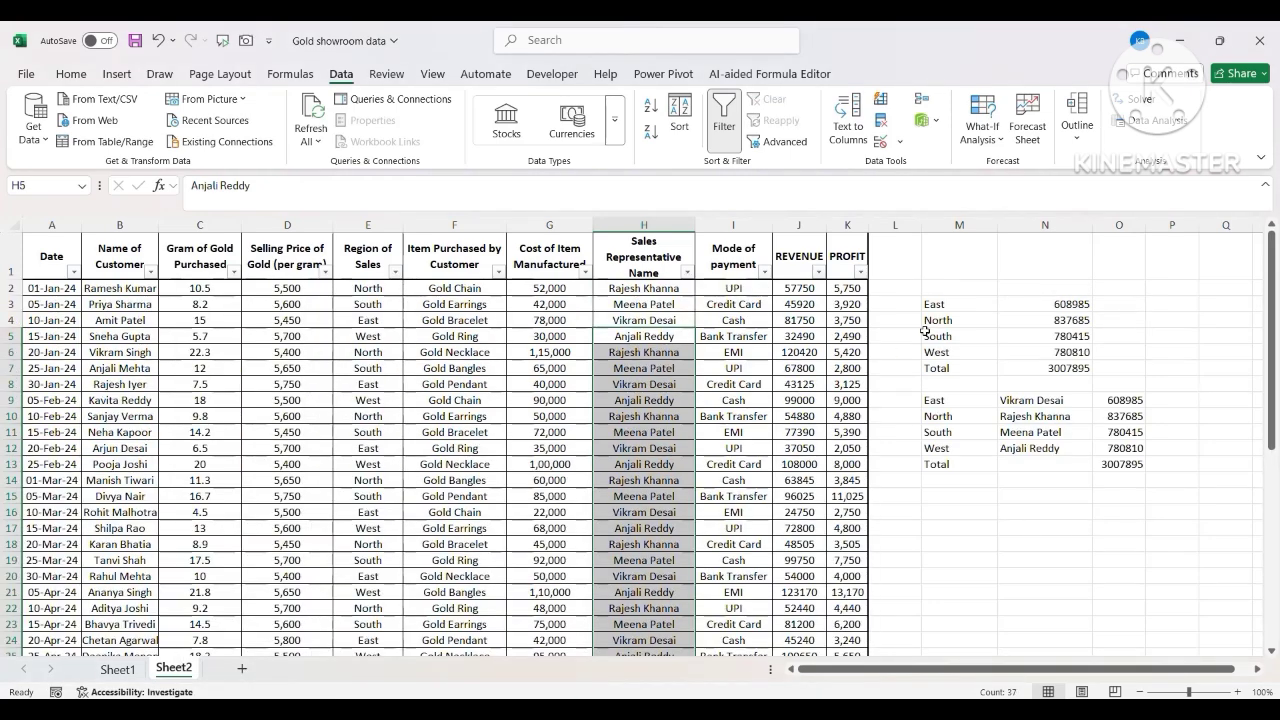
click(898, 480)
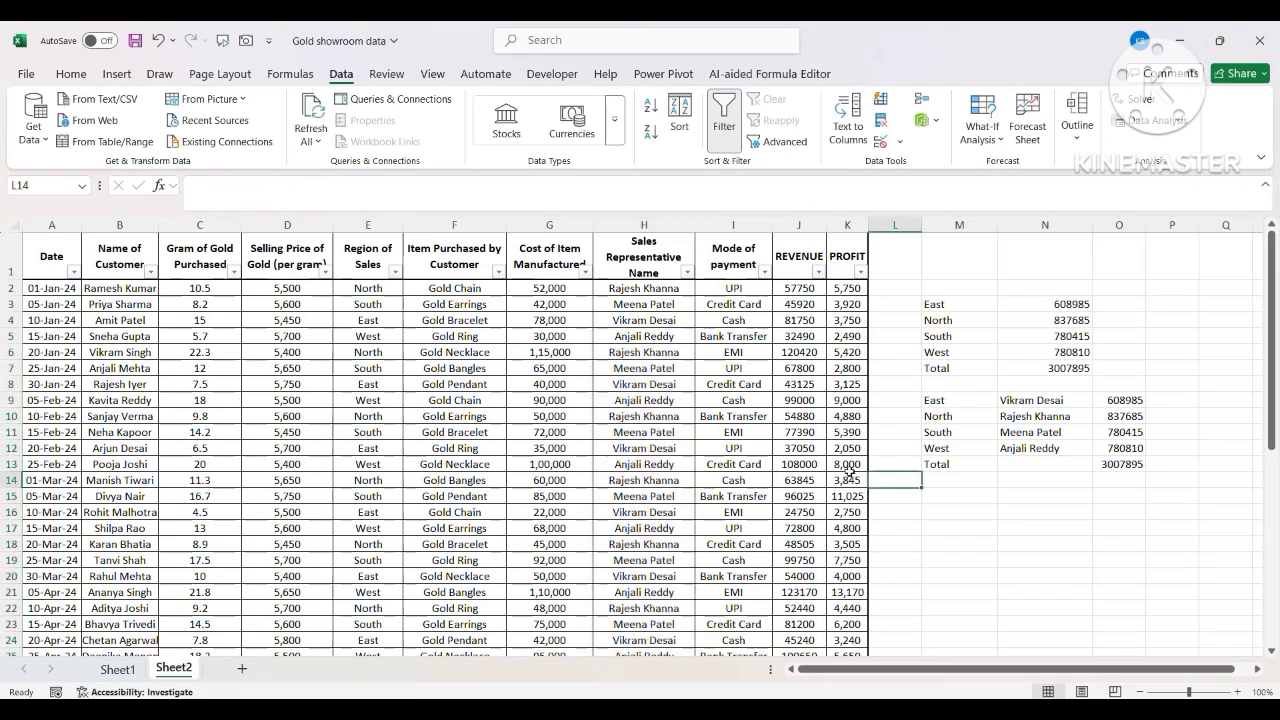
click(1137, 441)
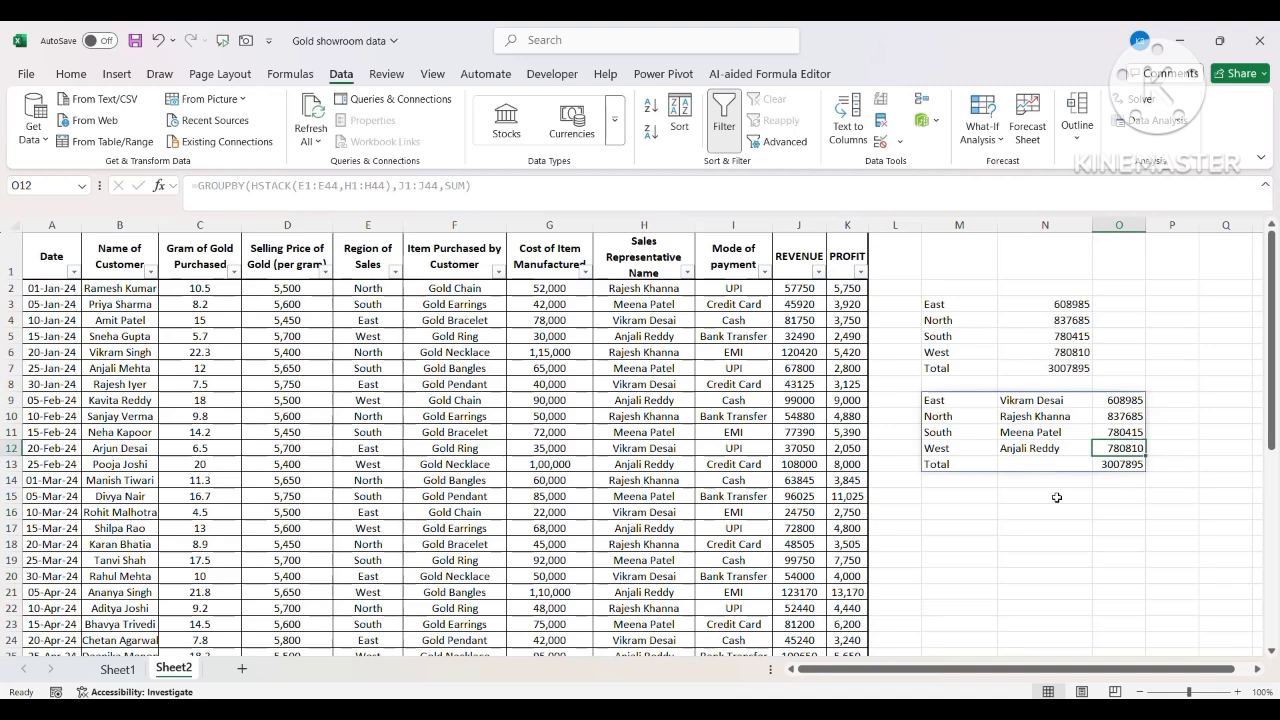
click(954, 497)
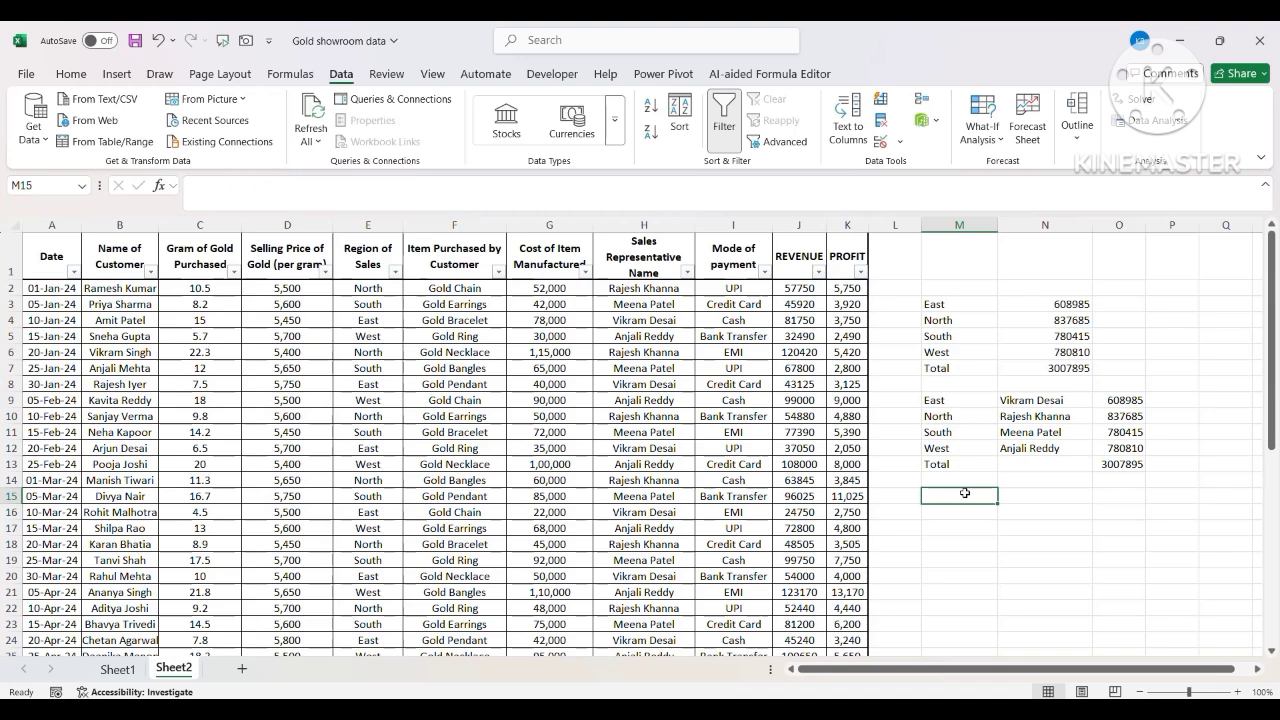
click(1124, 401)
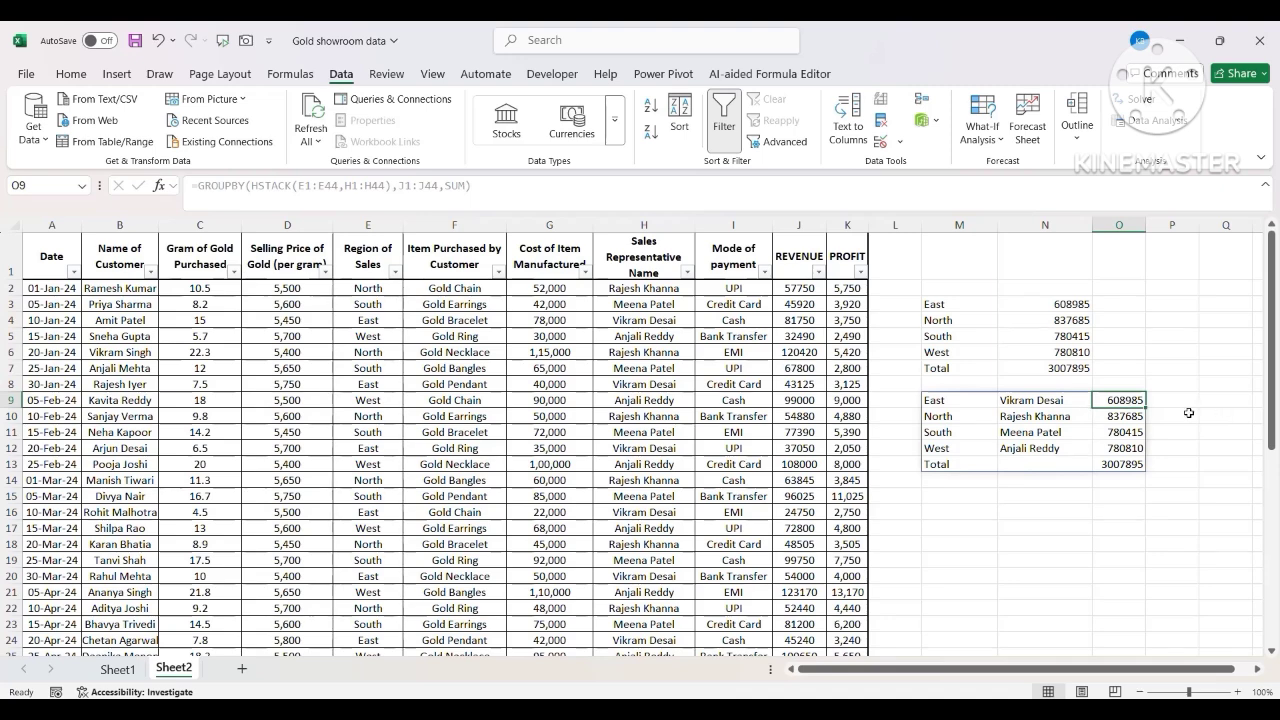
- Start a GROUPBY formula in M15 with the Region of Sales range E1:E44 as row fields
click(948, 496)
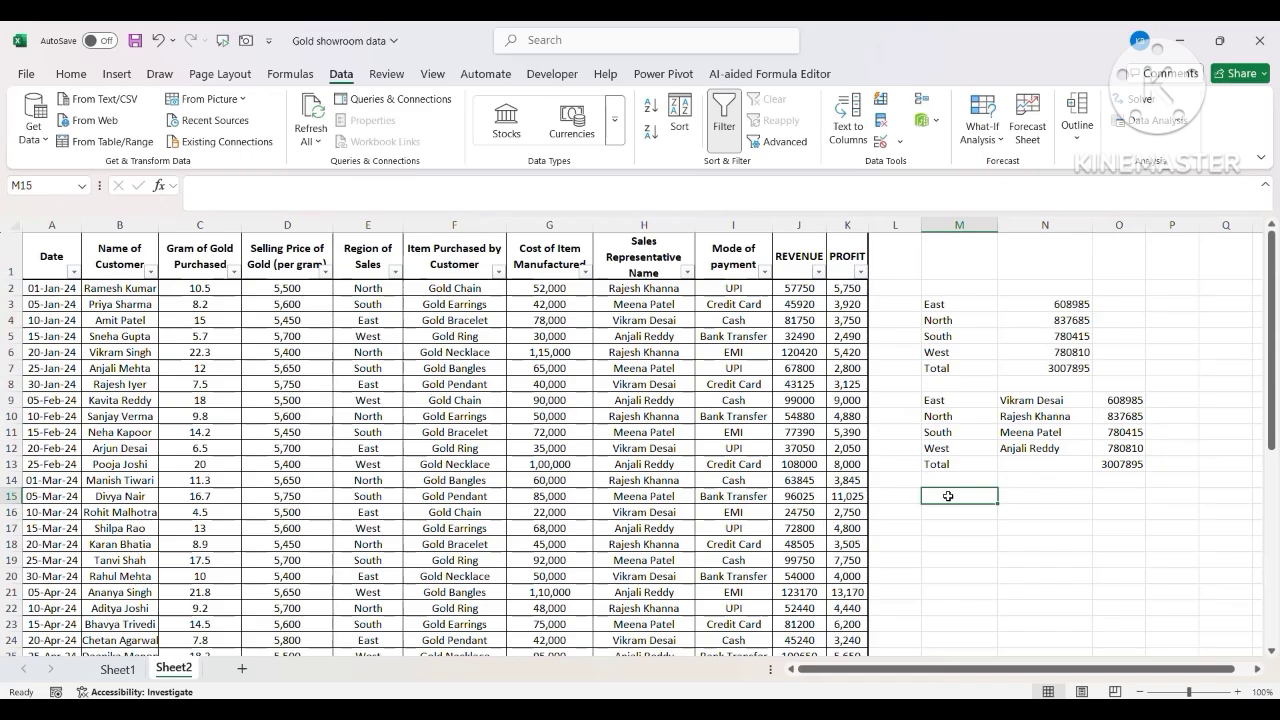
text(=GROUP)
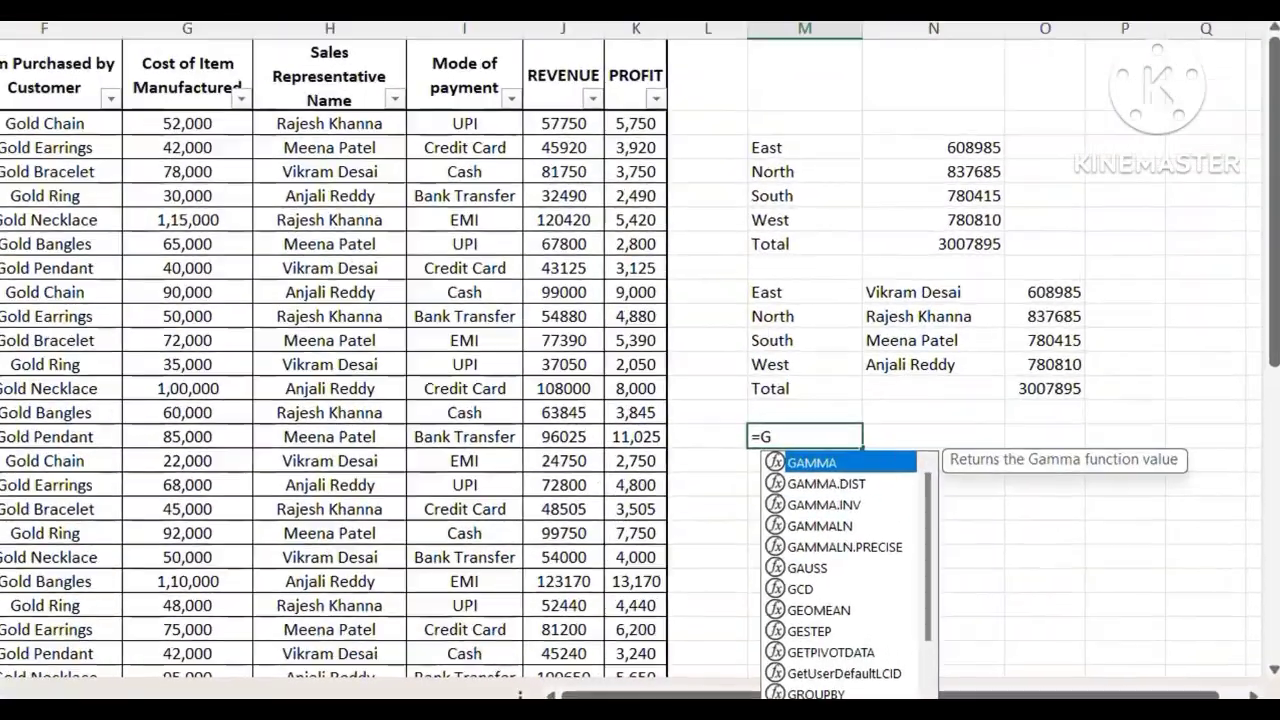
text(BY)
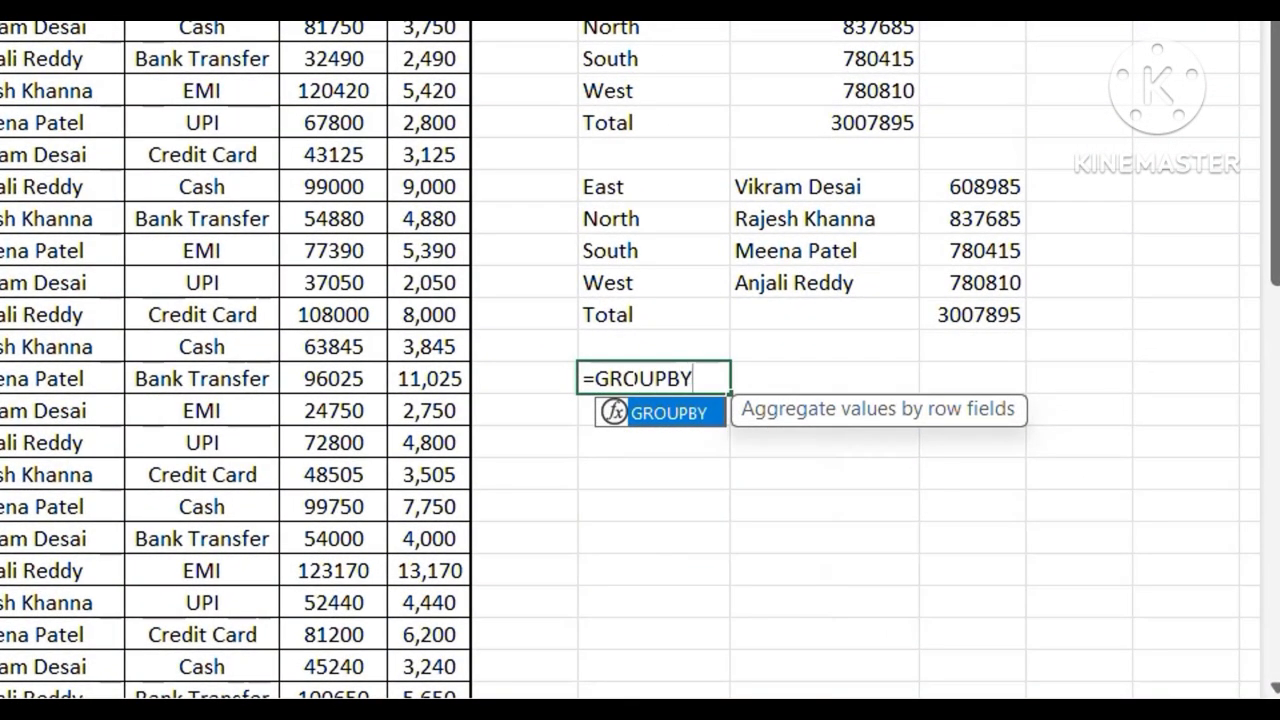
text(()
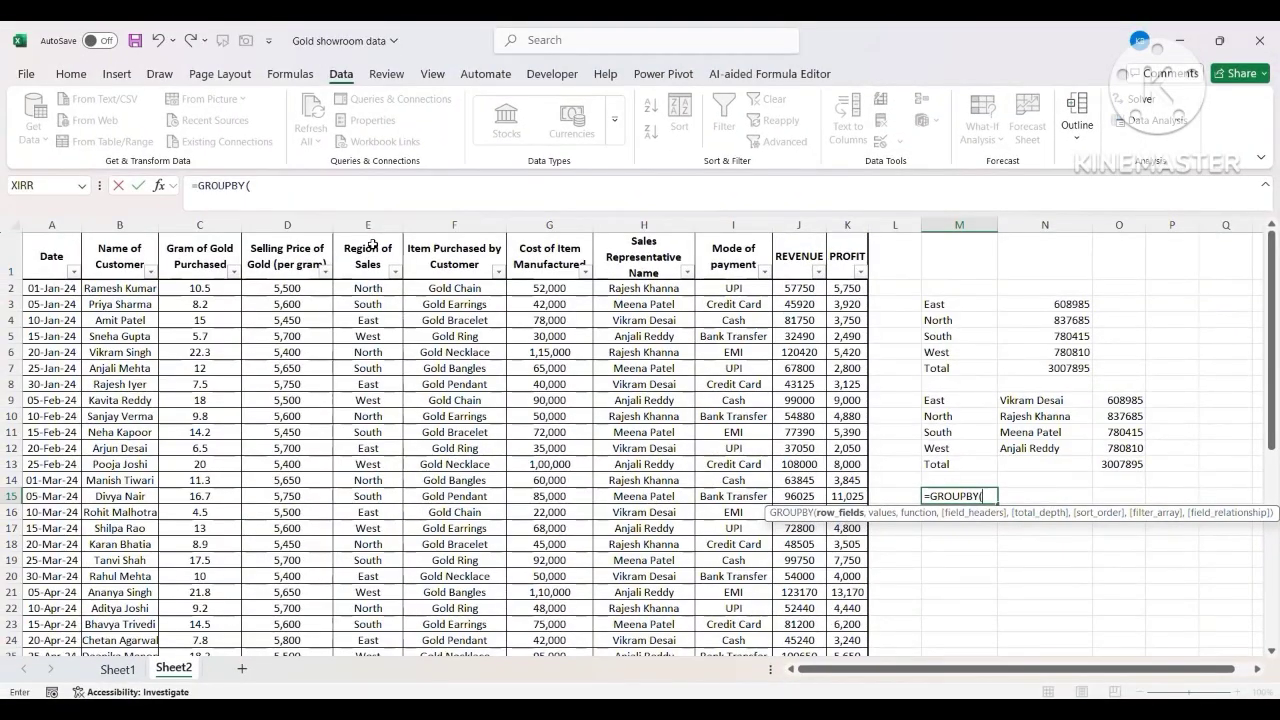
click(371, 245)
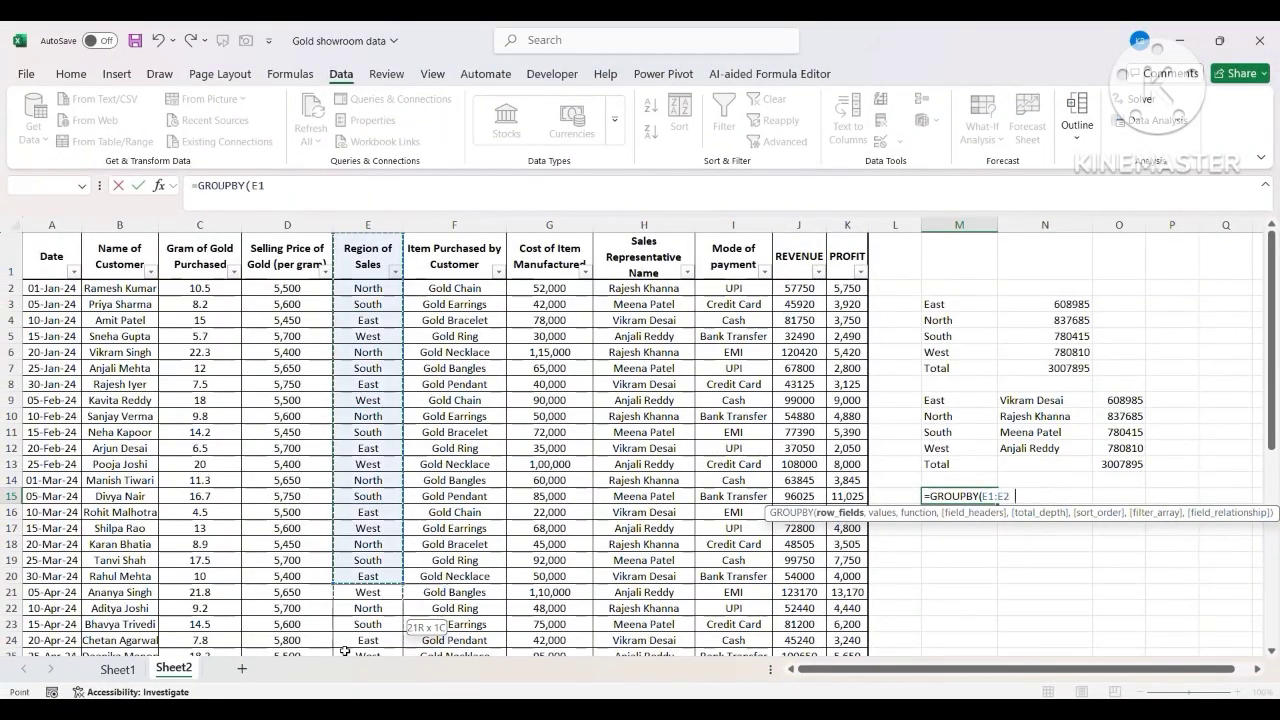
drag(345, 651, 369, 608)
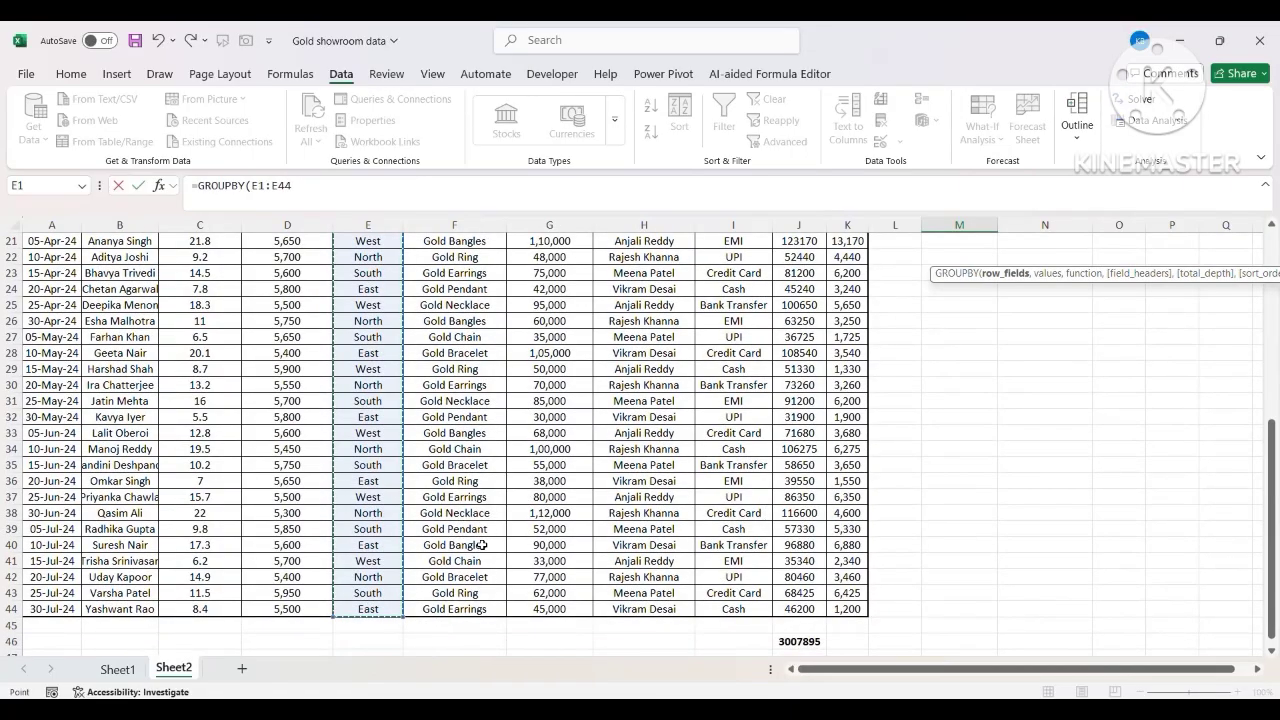
- Add the Sales Representative Name range H1:H44, the Revenue range J1:J44 and SUM to the M15 formula and close its bracket
scroll(482, 545, up, 7)
text(,)
drag(638, 256, 645, 640)
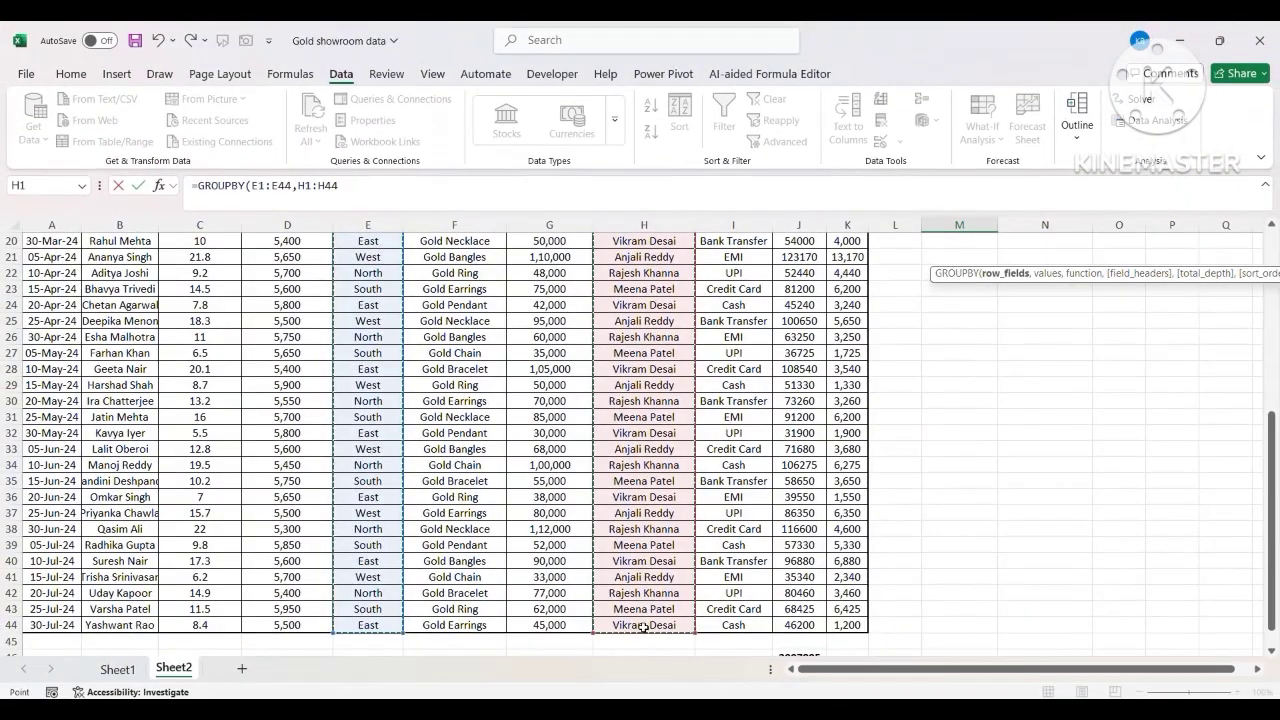
text(,)
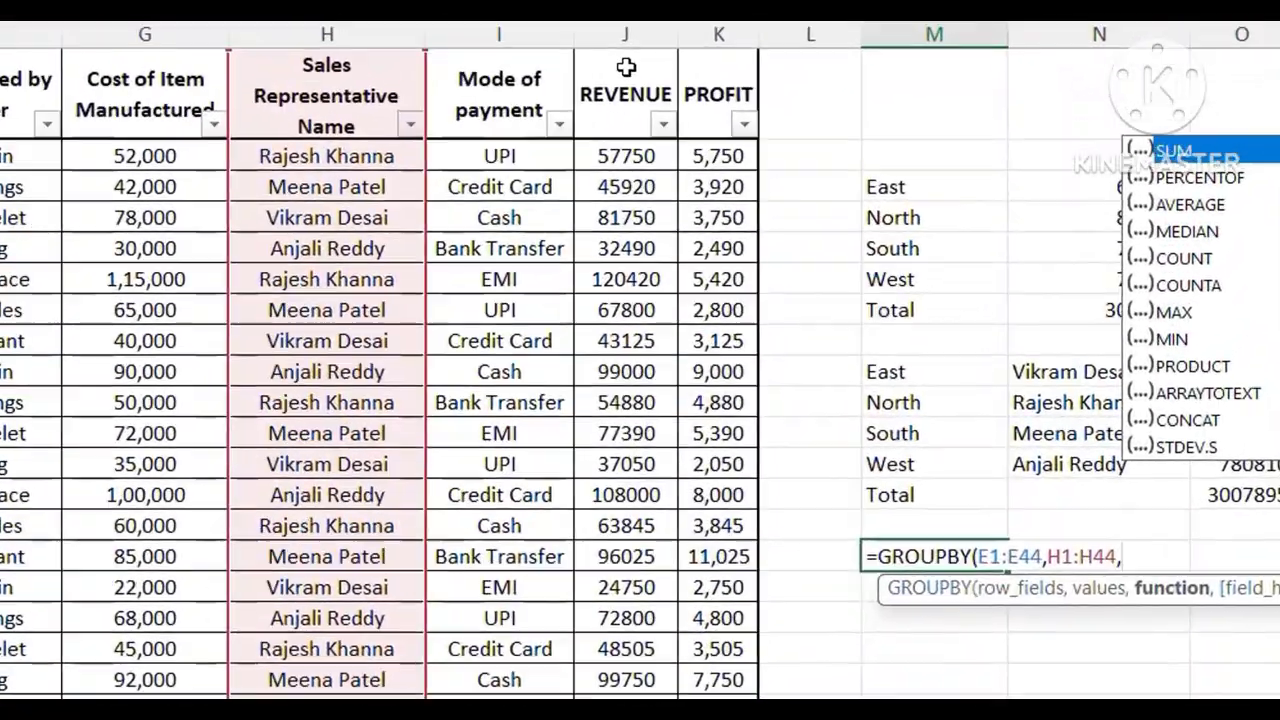
click(800, 262)
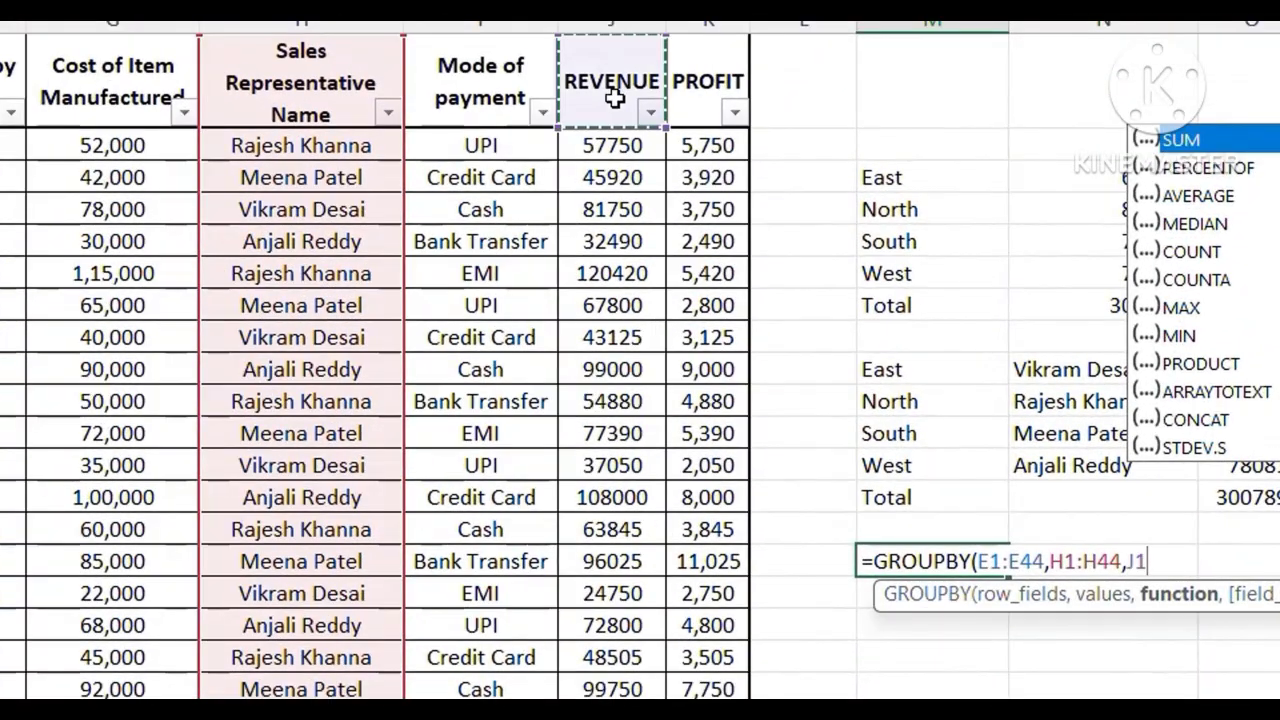
drag(613, 97, 615, 712)
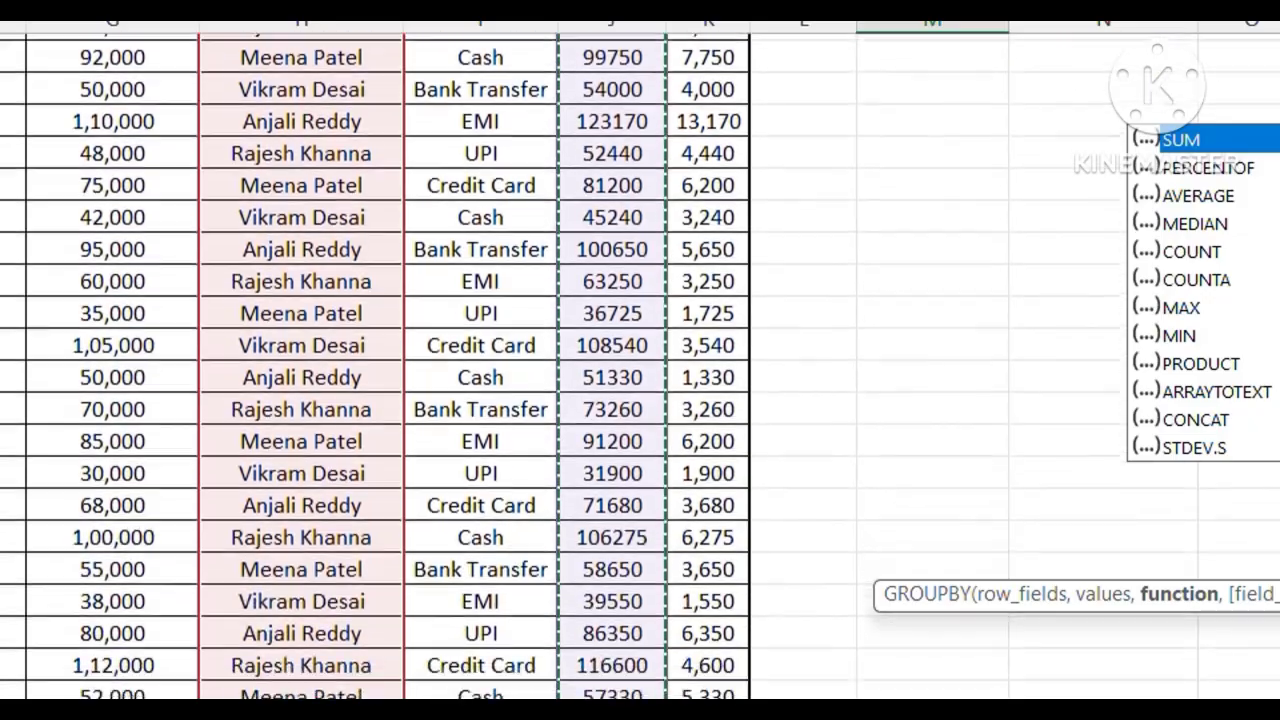
key(Tab)
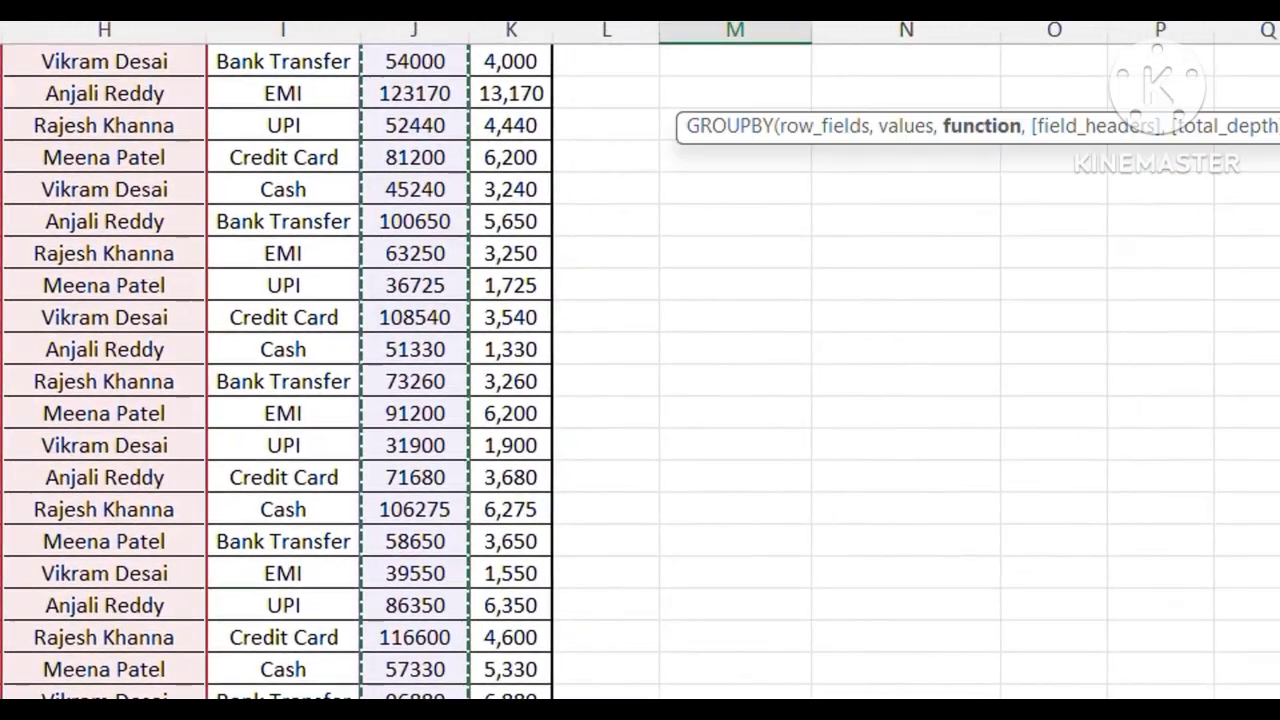
text(,)
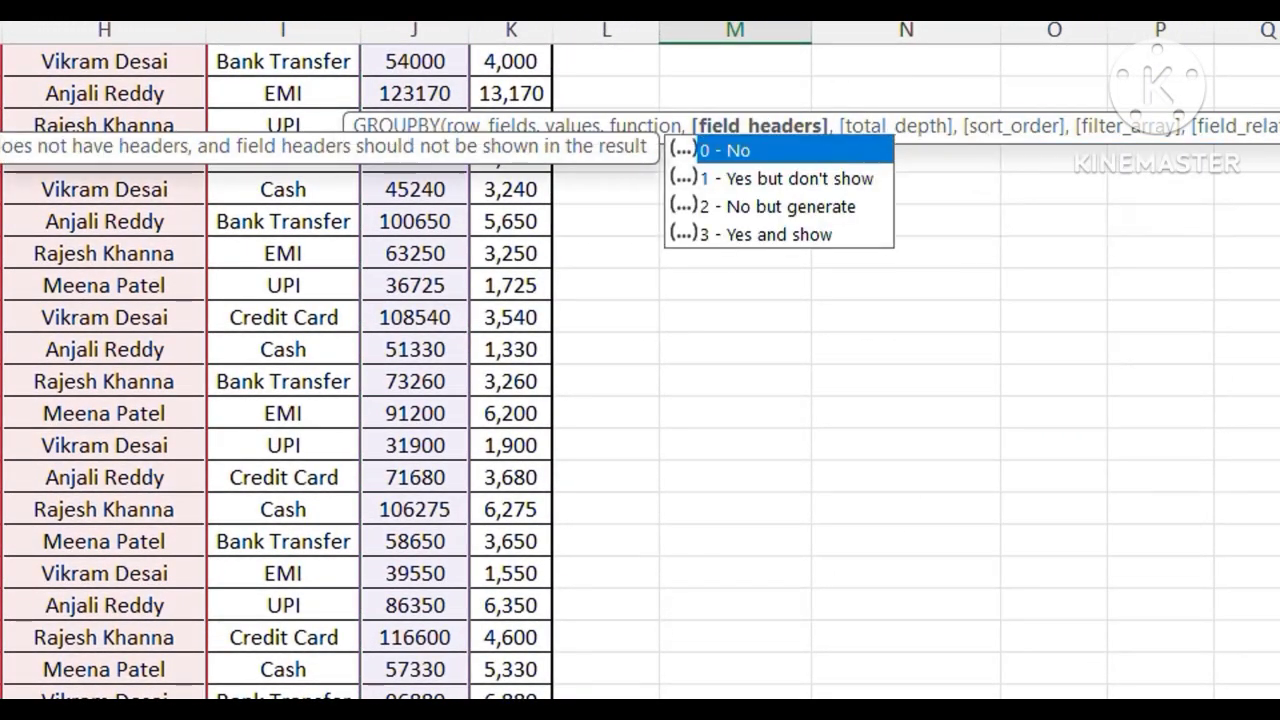
key(BackSpace)
text())
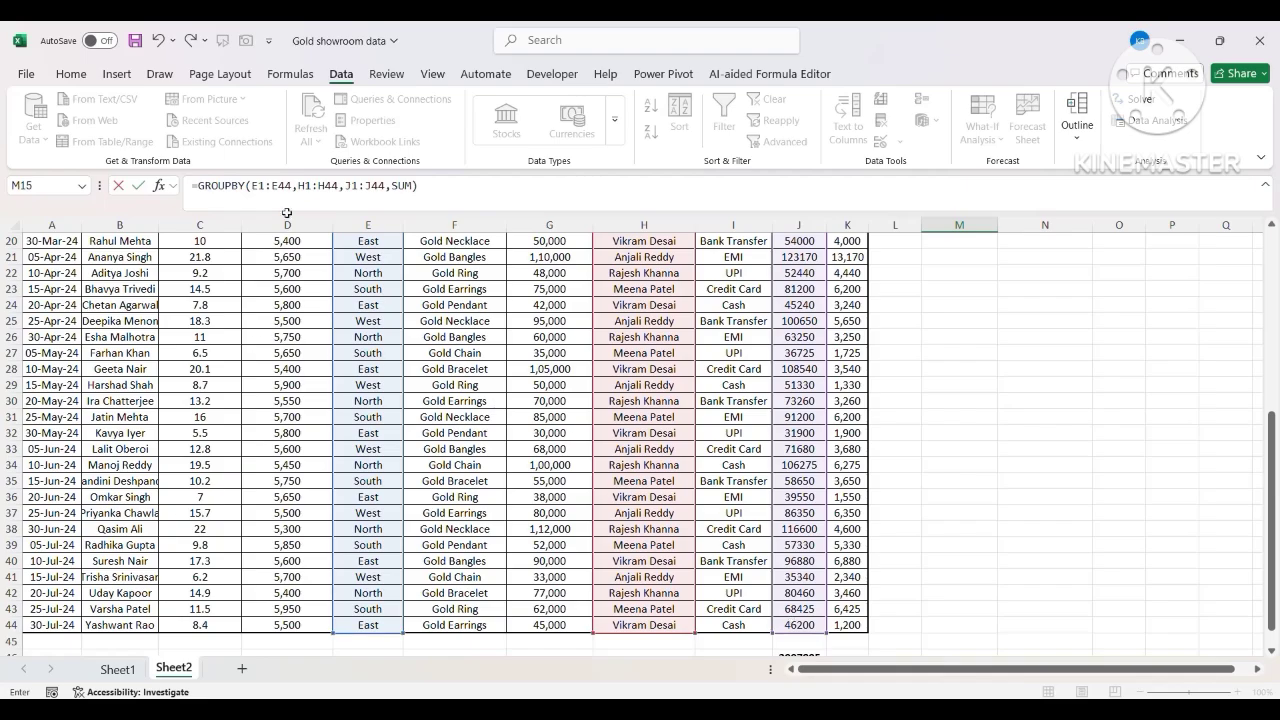
- Wrap E1:E44 and H1:H44 in HSTACK as the row fields of the M15 GROUPBY formula and enter it
click(270, 178)
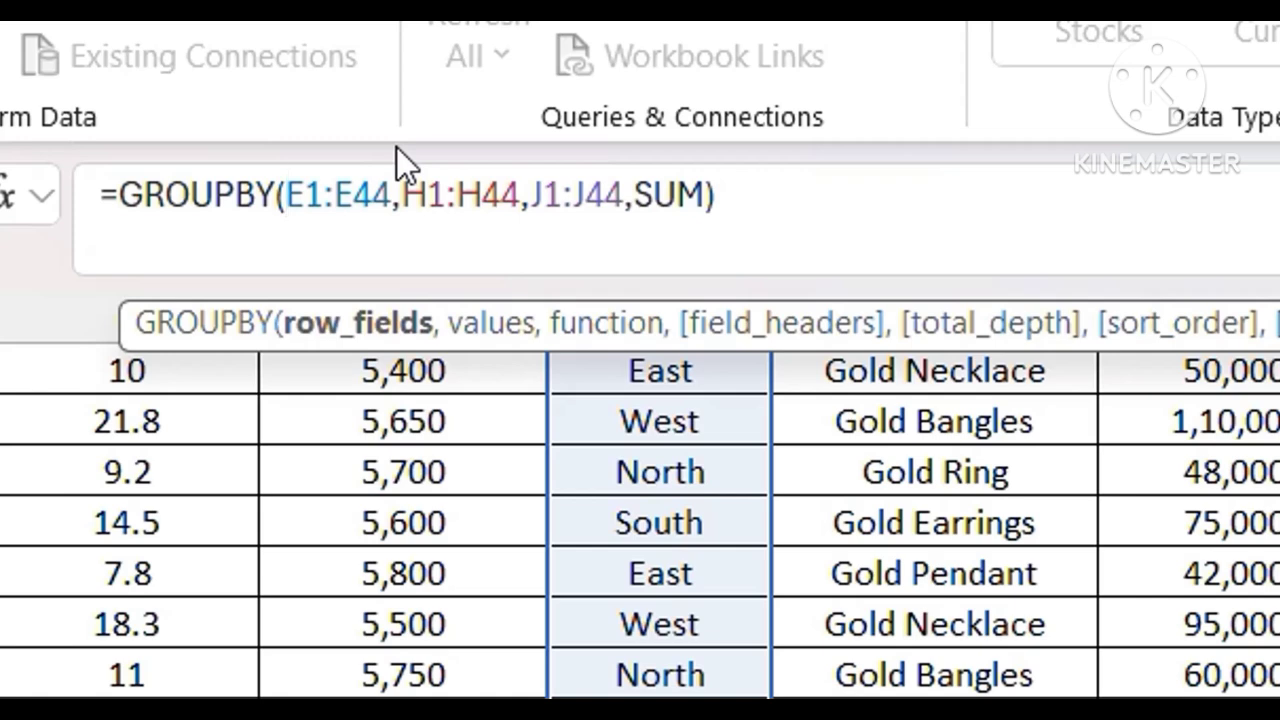
text(HSTA)
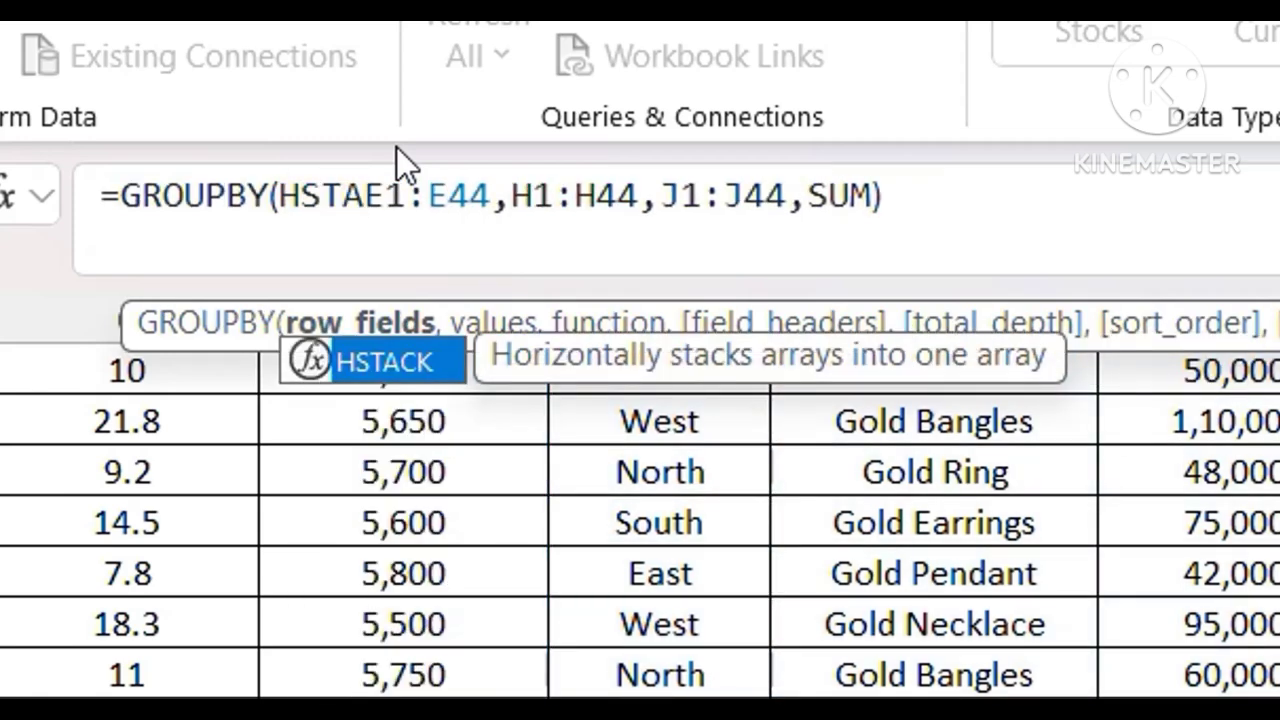
text(CK)
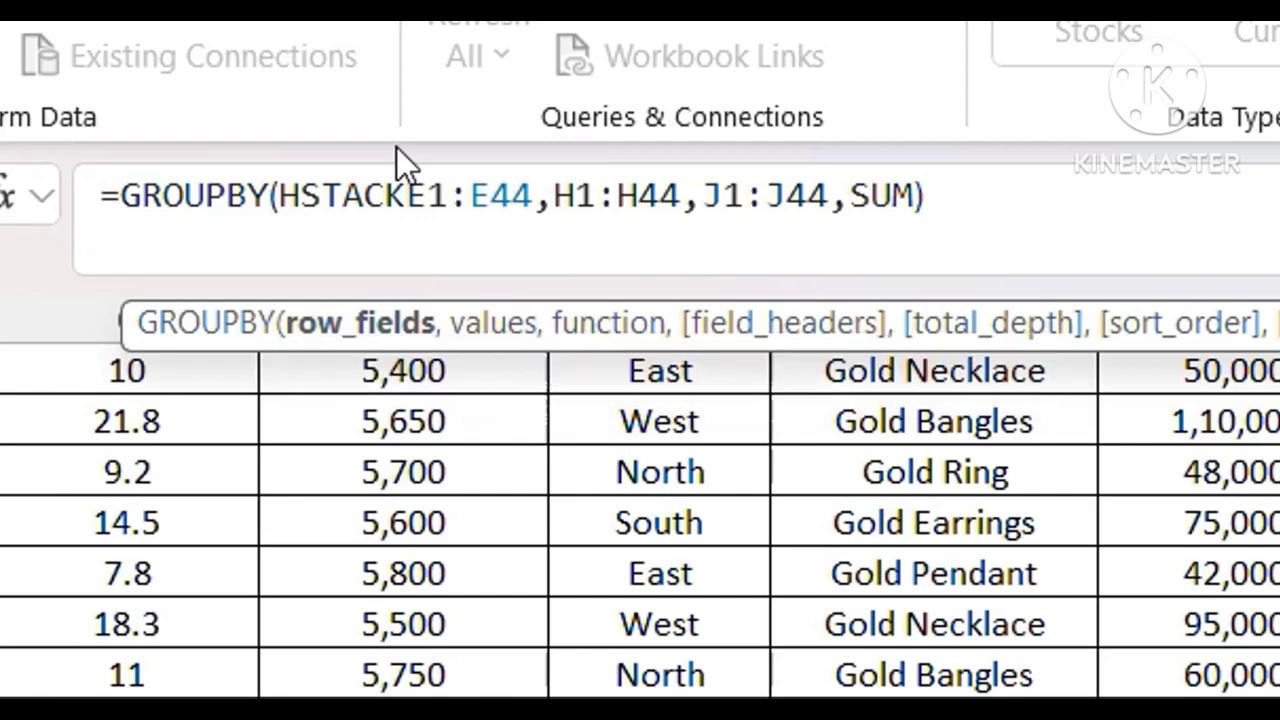
text(()
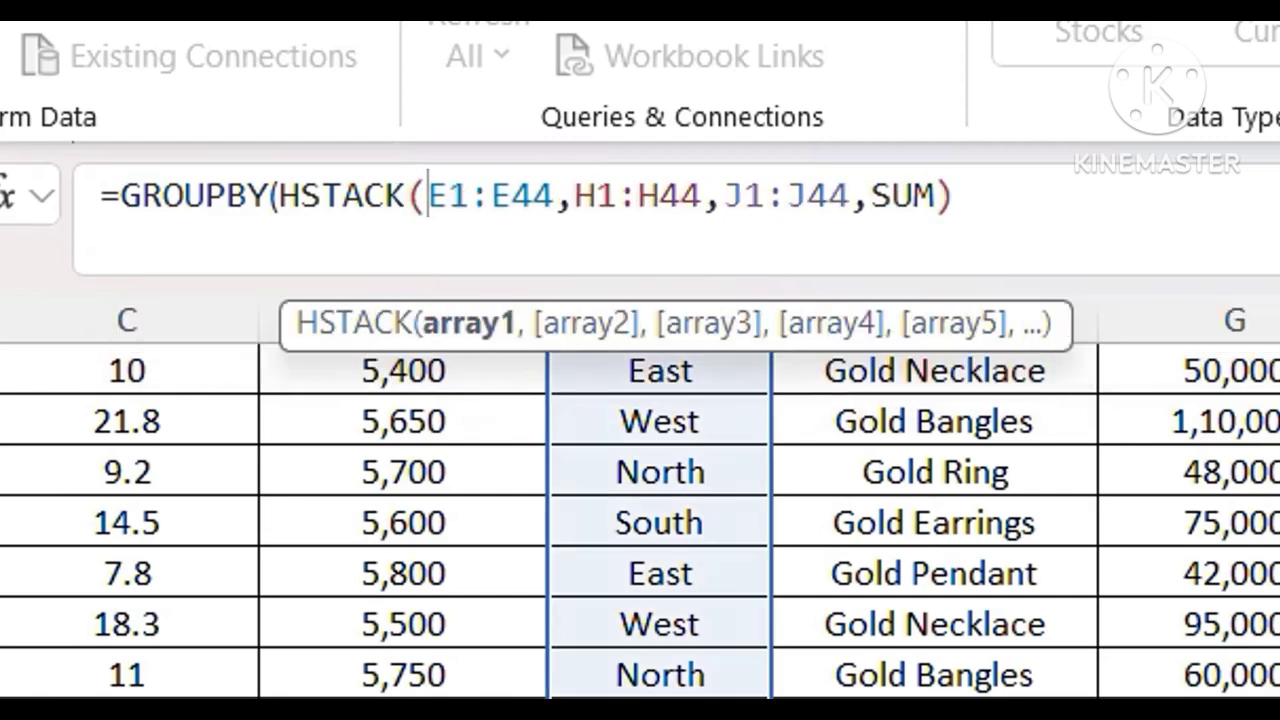
click(703, 195)
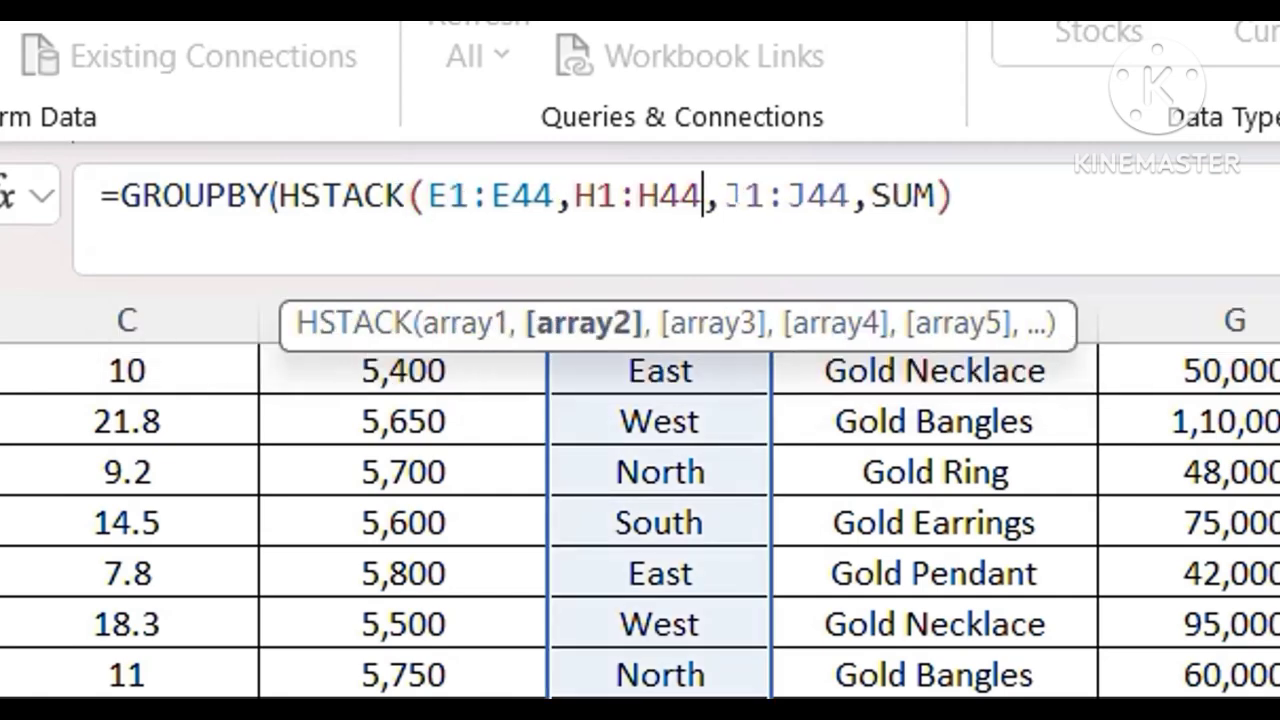
text())
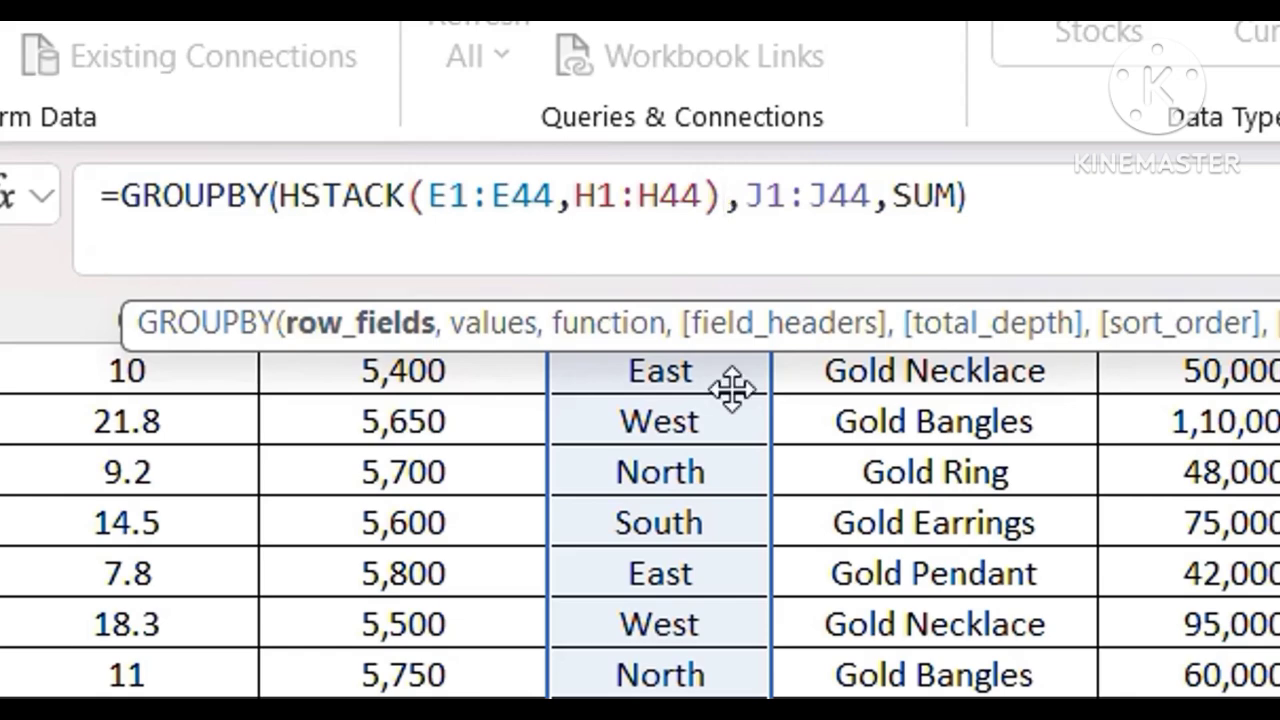
scroll(640, 520, up, 5)
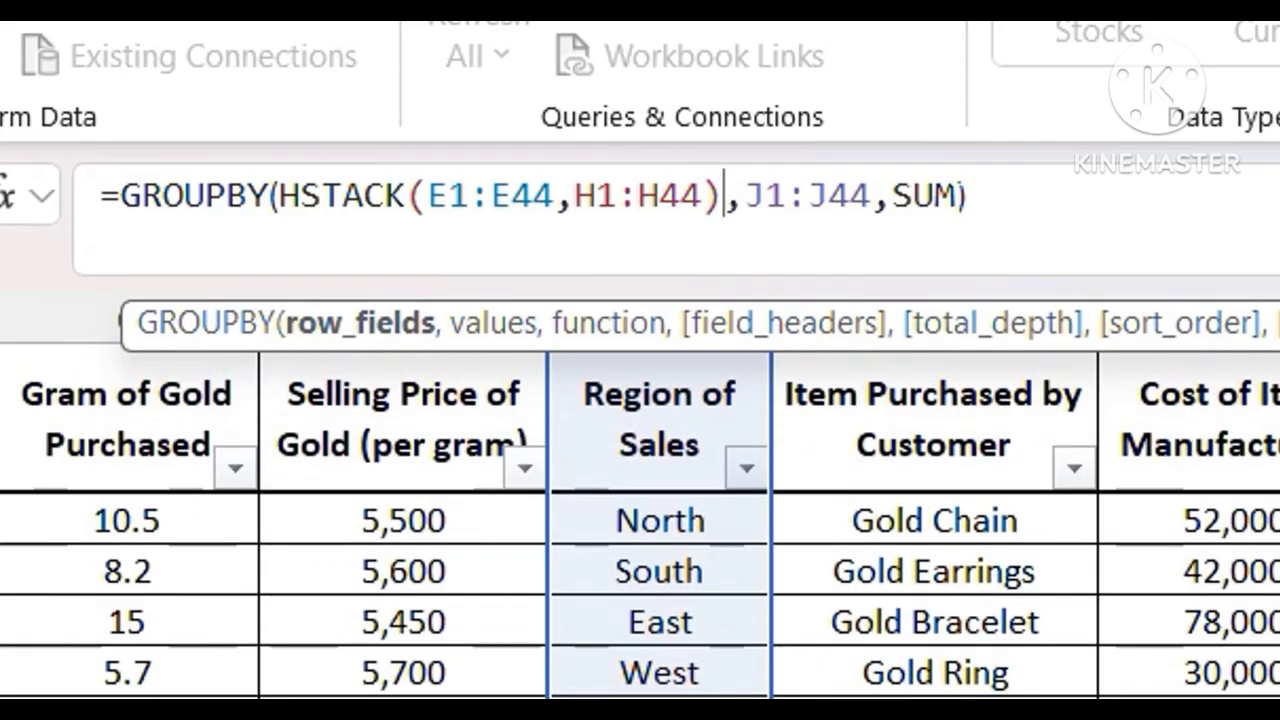
key(Return)
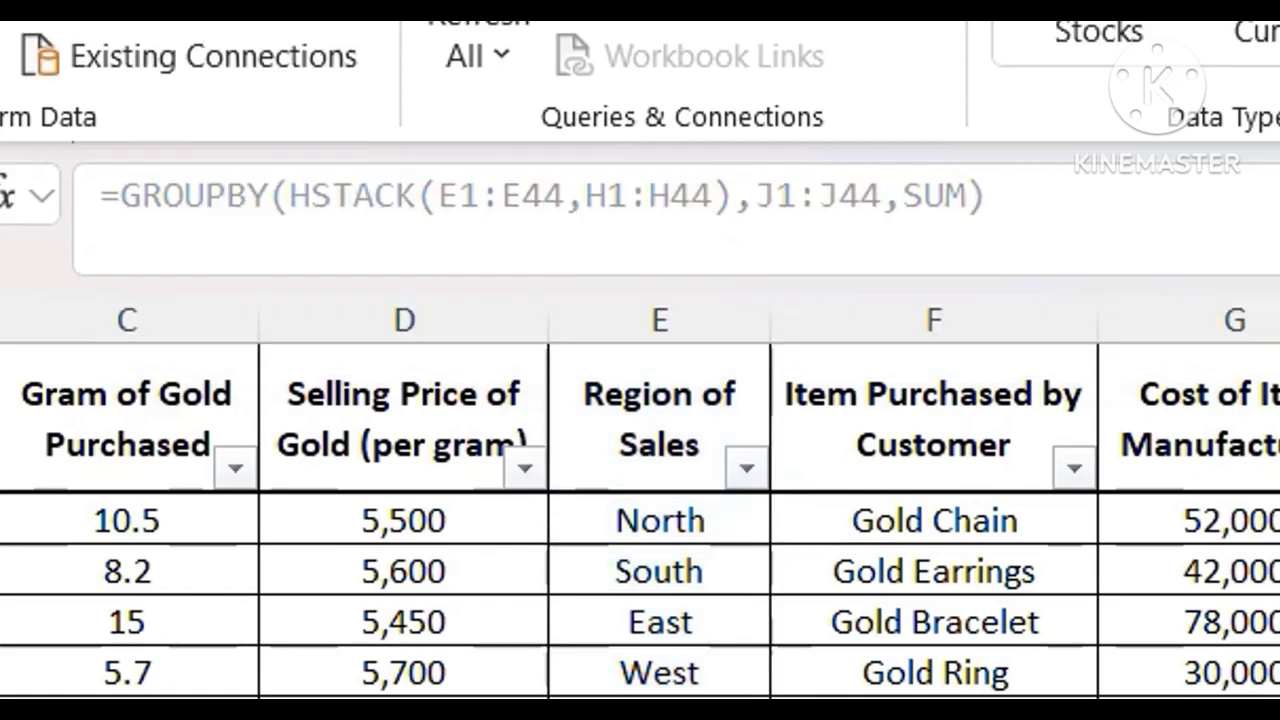
key(Up)
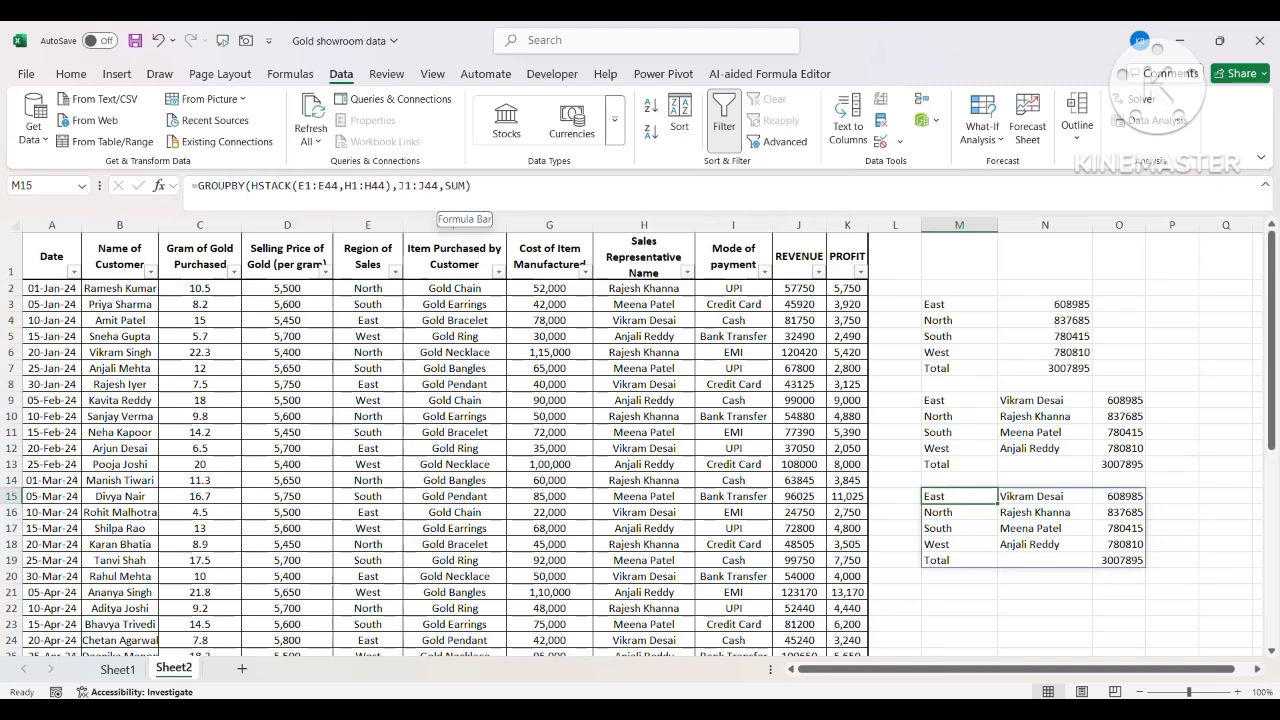
- Wrap SUM in HSTACK as the function argument of the M15 GROUPBY formula and add AVERAGE as the second function
click(445, 186)
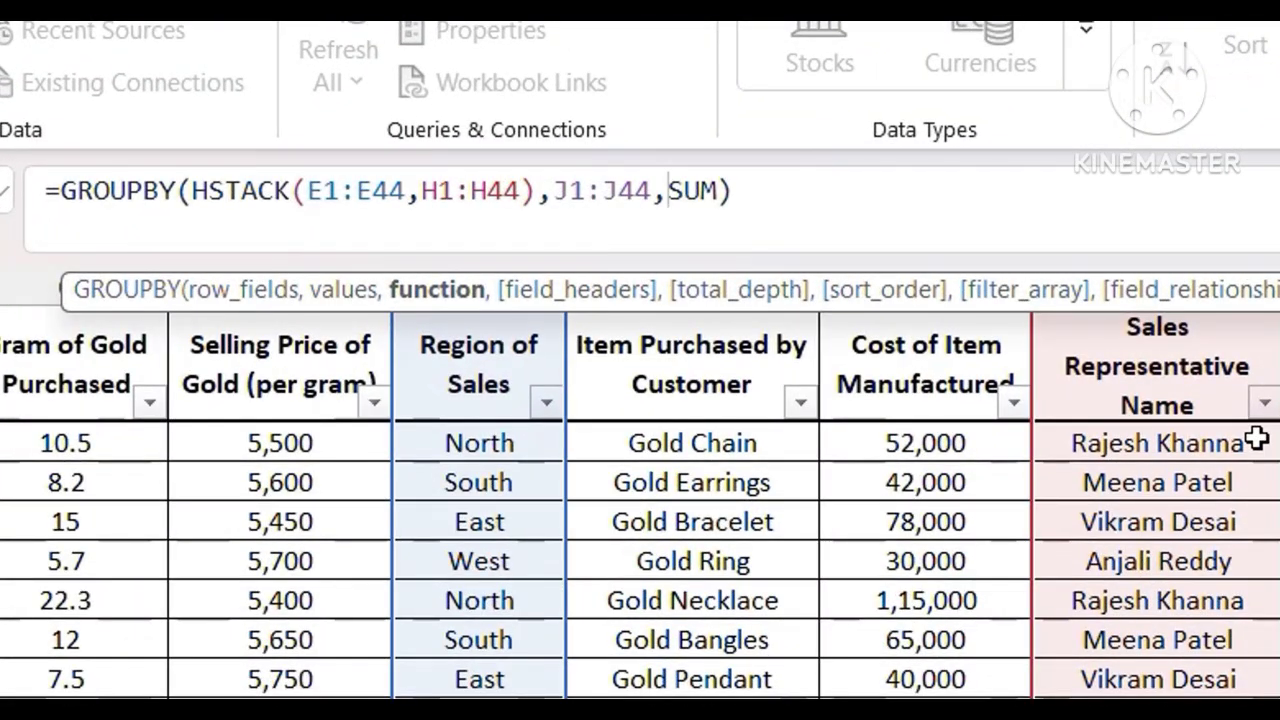
text(HSTA)
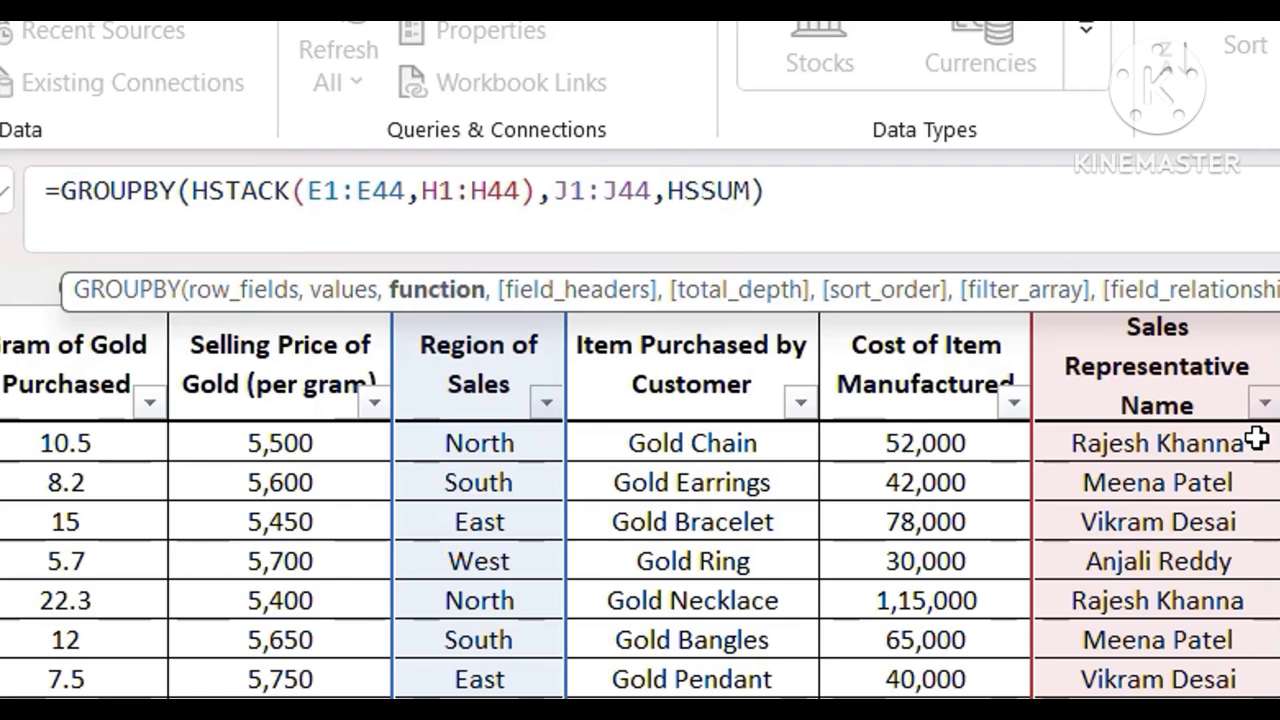
text(C)
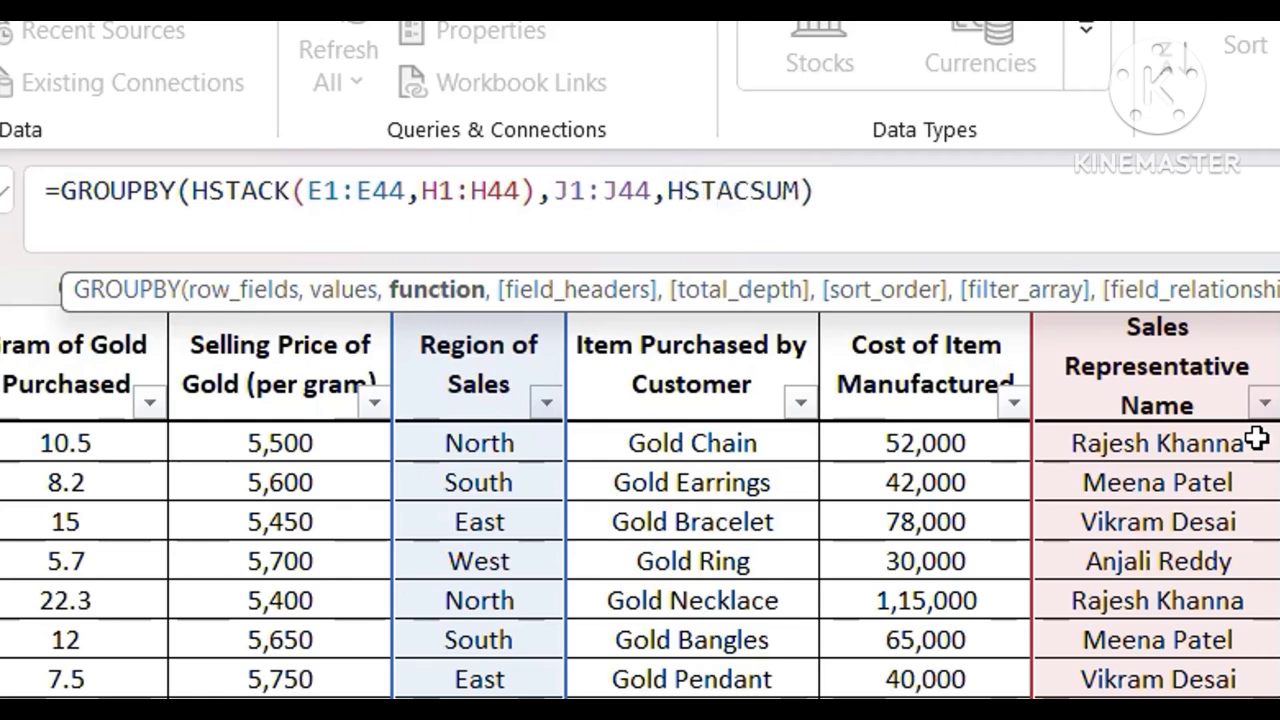
text(K()
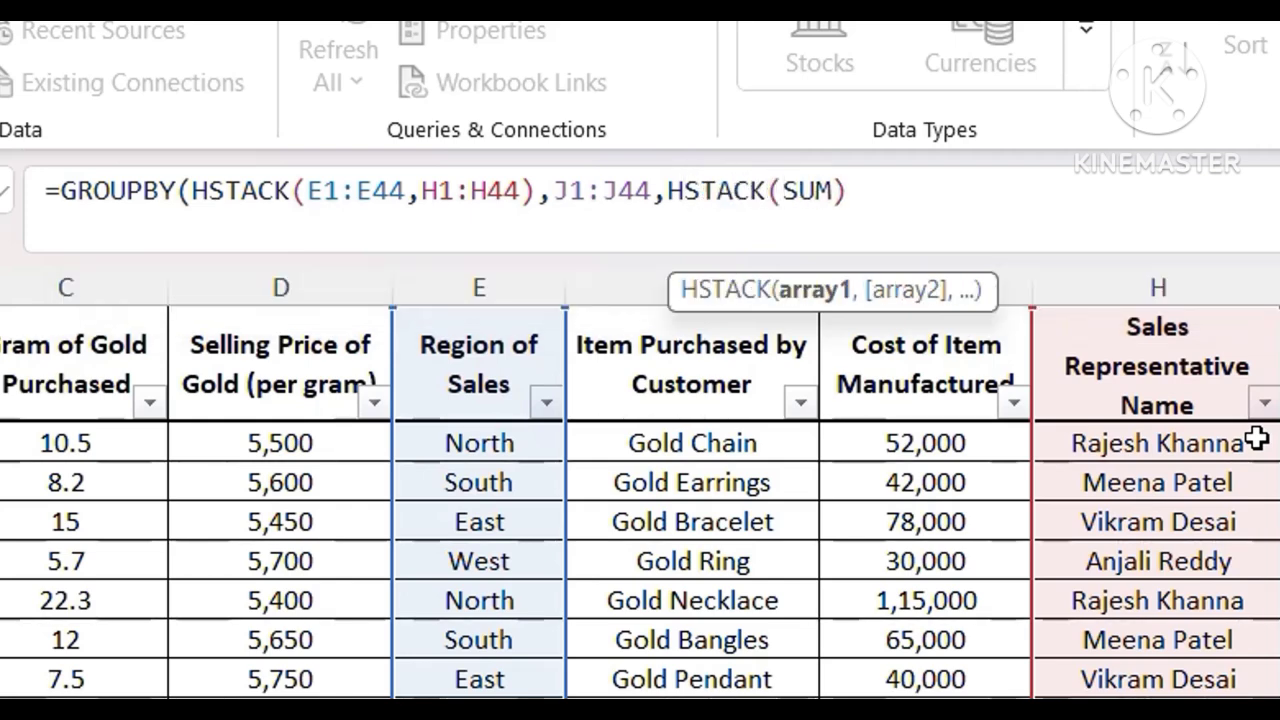
key(Right)
key(Right)
text(,A)
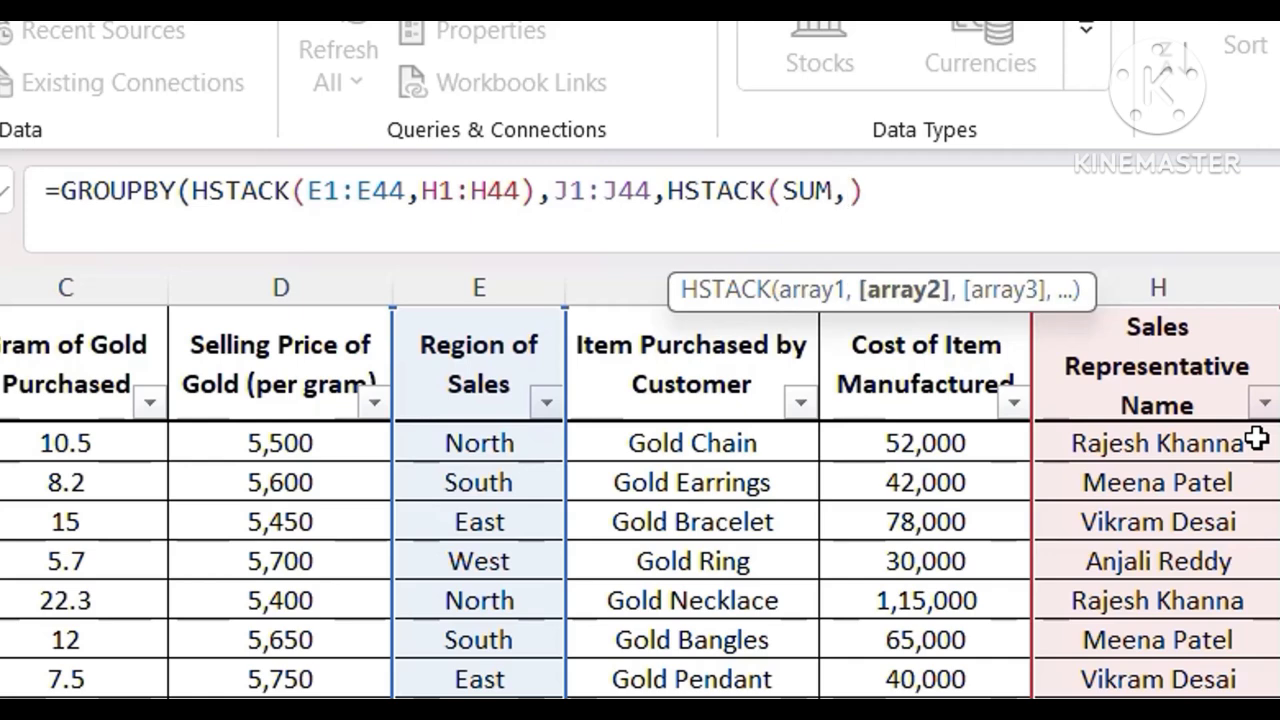
text(VE)
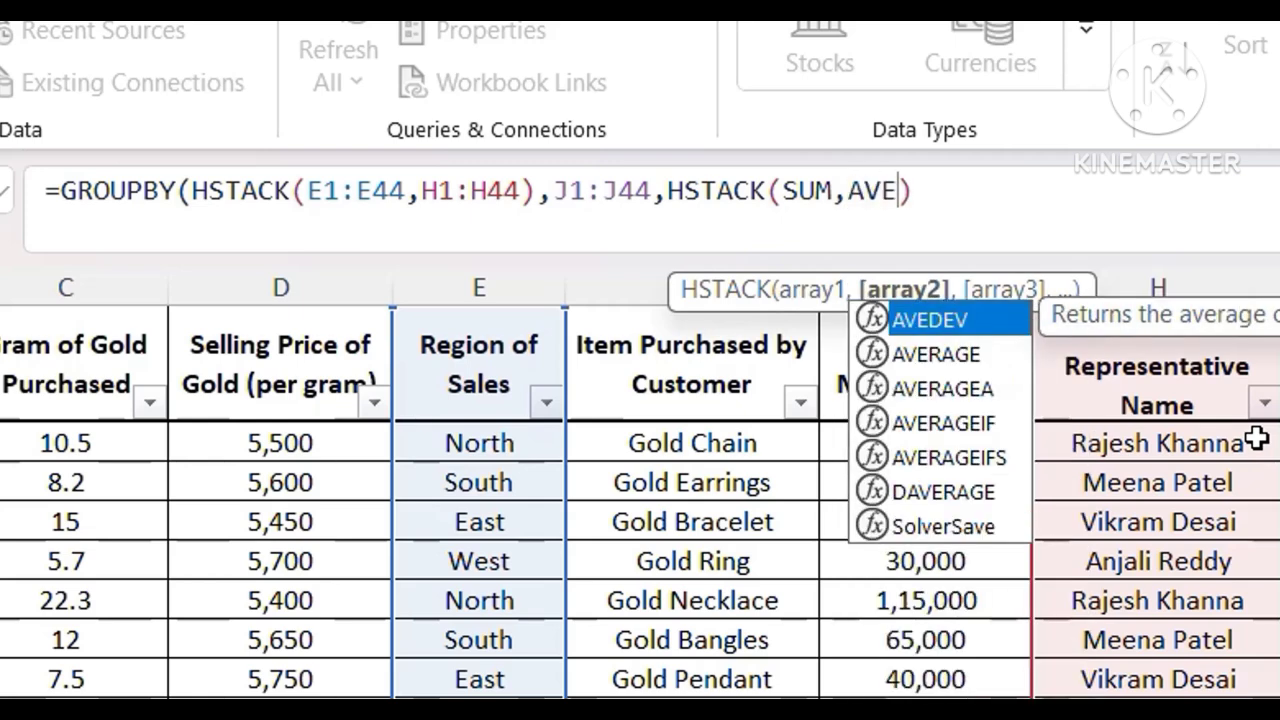
text(RAGE)
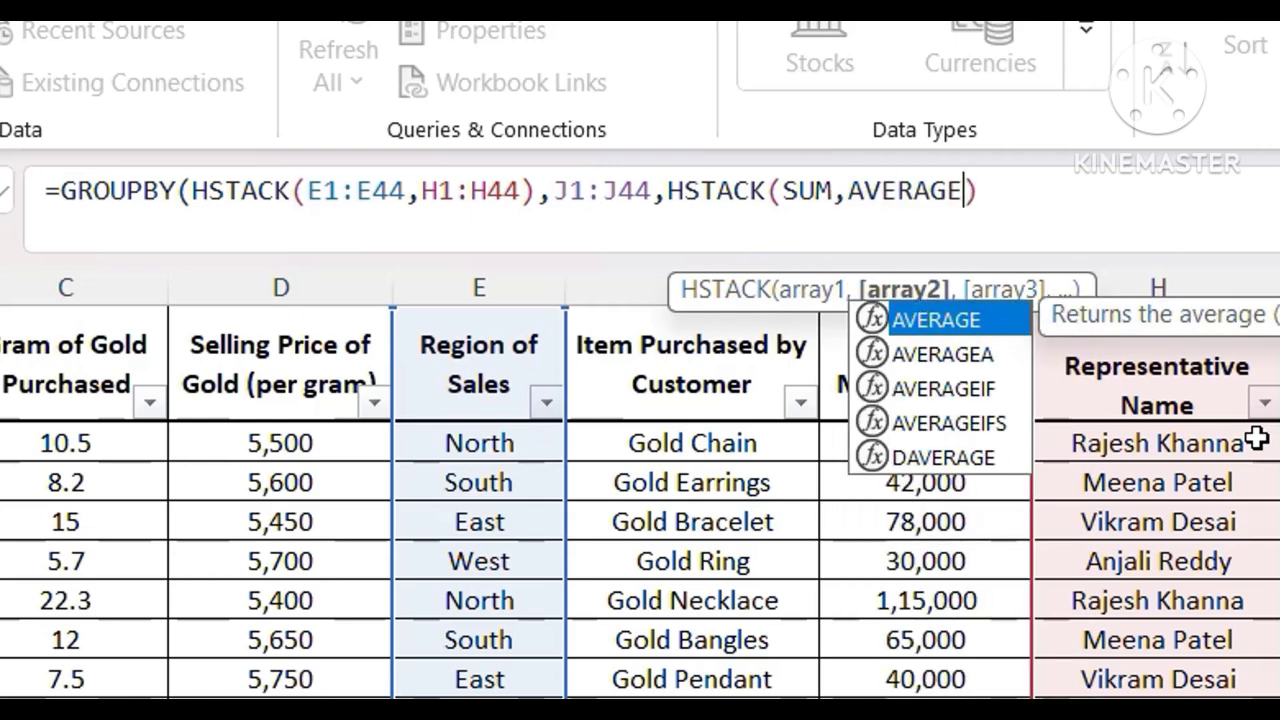
- Add PERCENTOF as the third function in the M15 formula and enter it, accepting the closing bracket correction
text(,PER)
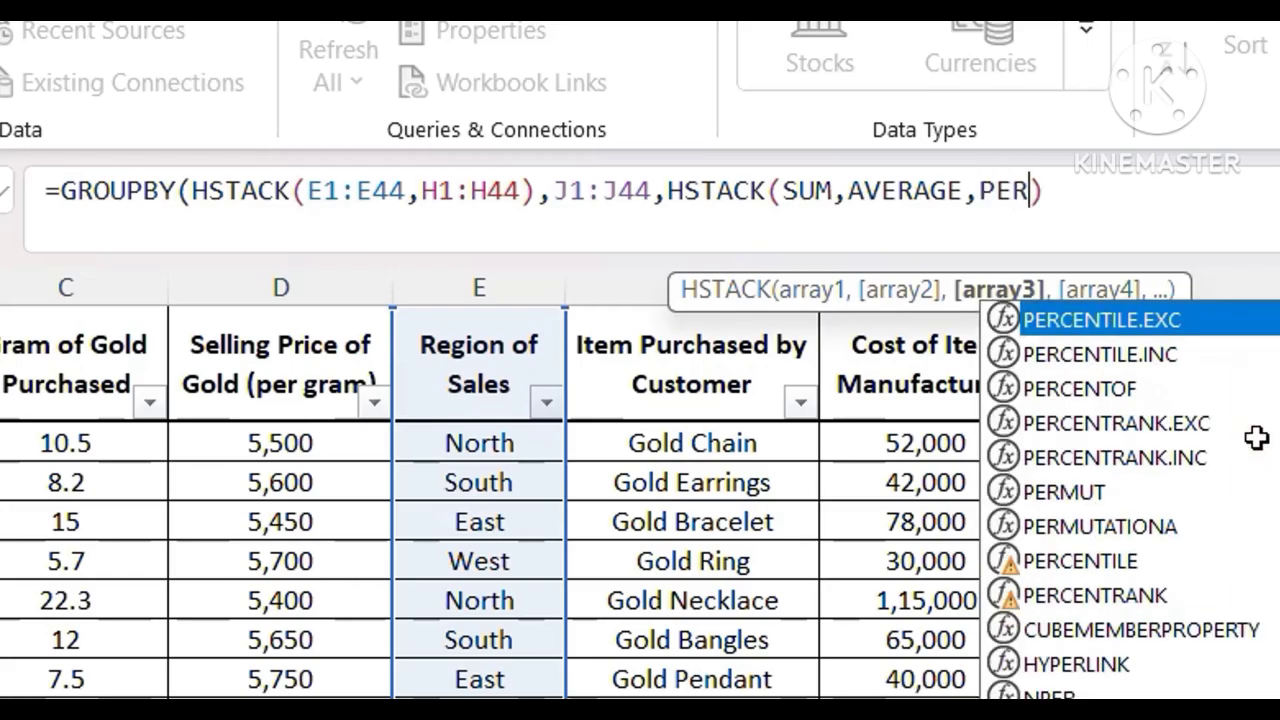
click(1133, 397)
double_click(1133, 397)
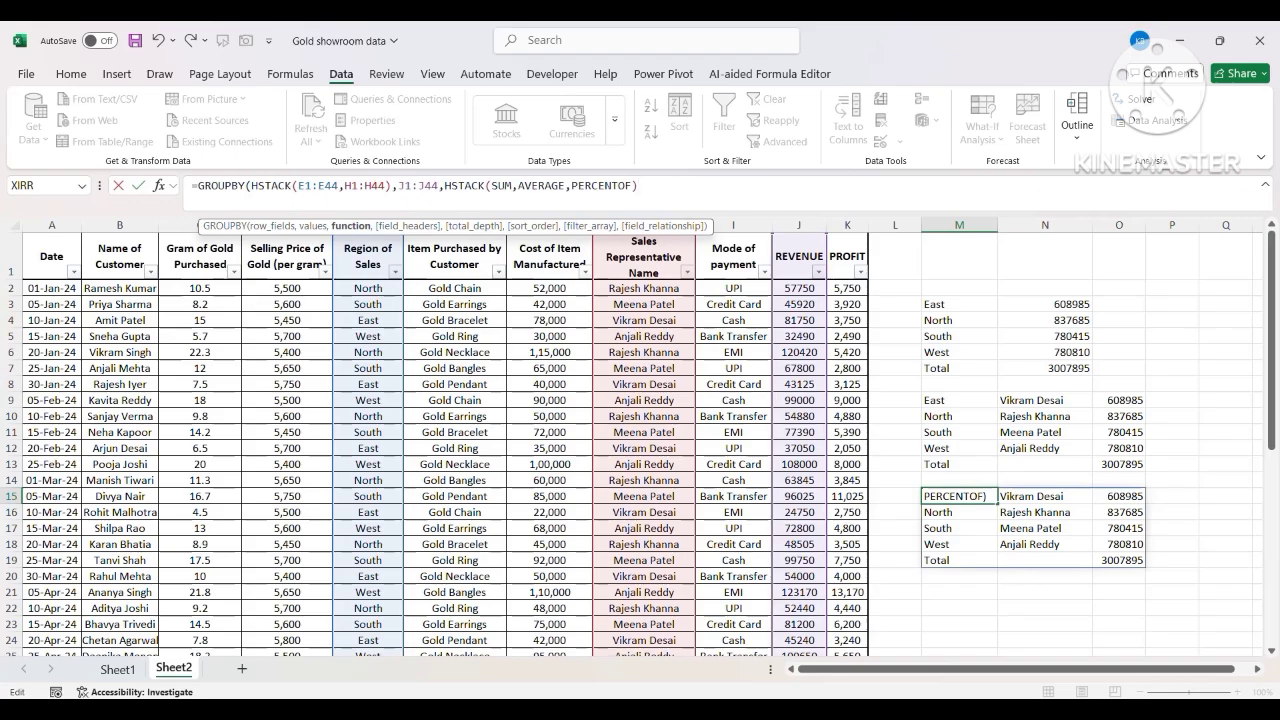
key(Return)
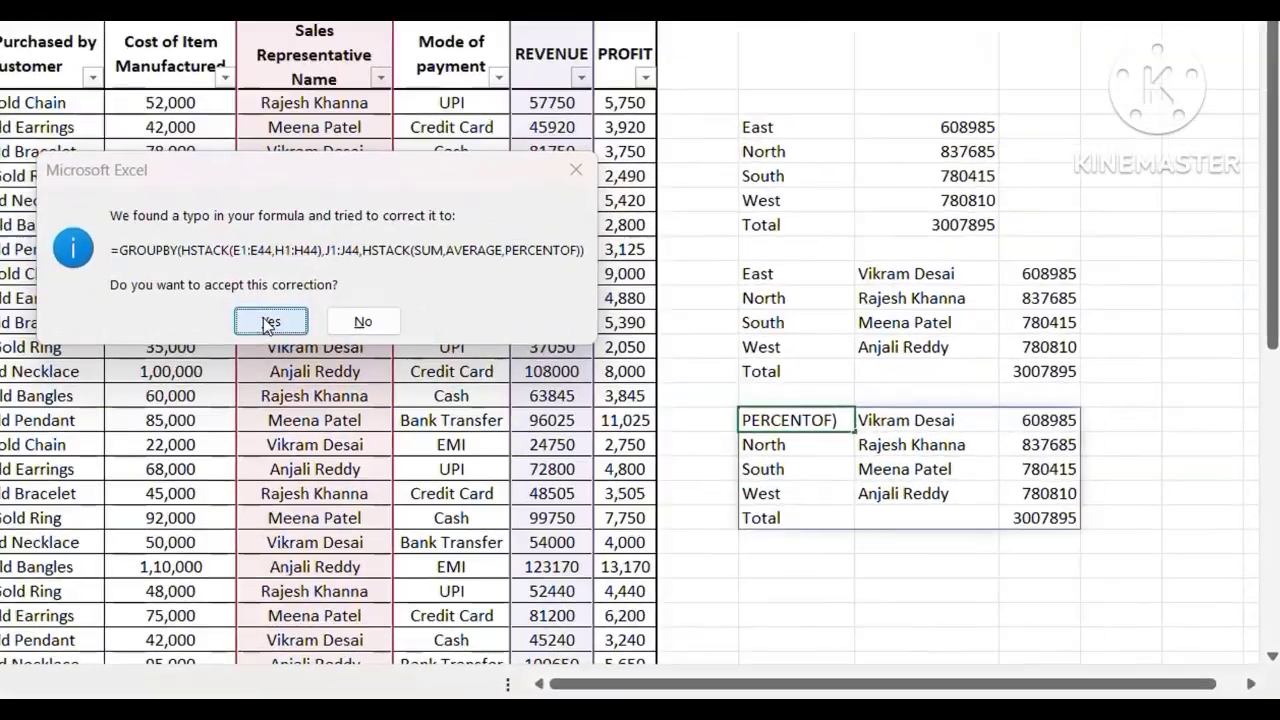
click(613, 432)
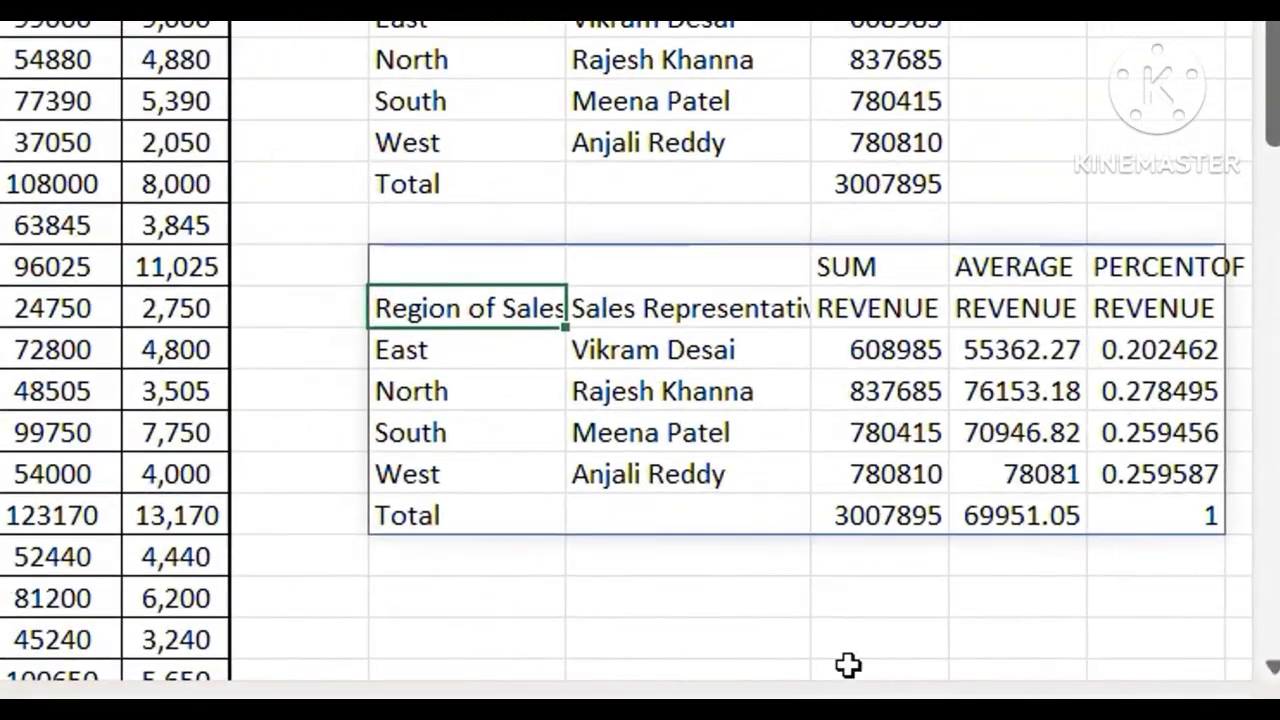
- Make the two header rows M15:Q16 of the new summary bold and widen column N slightly
drag(640, 710, 662, 710)
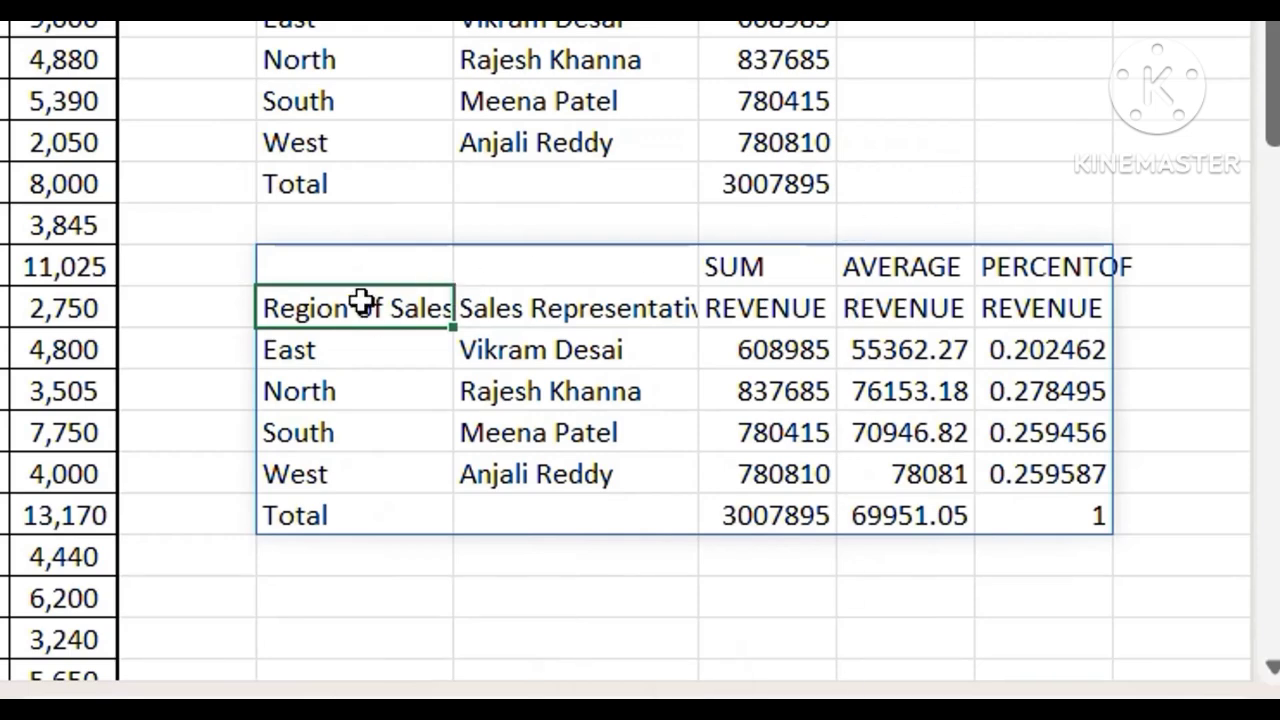
drag(357, 309, 1014, 420)
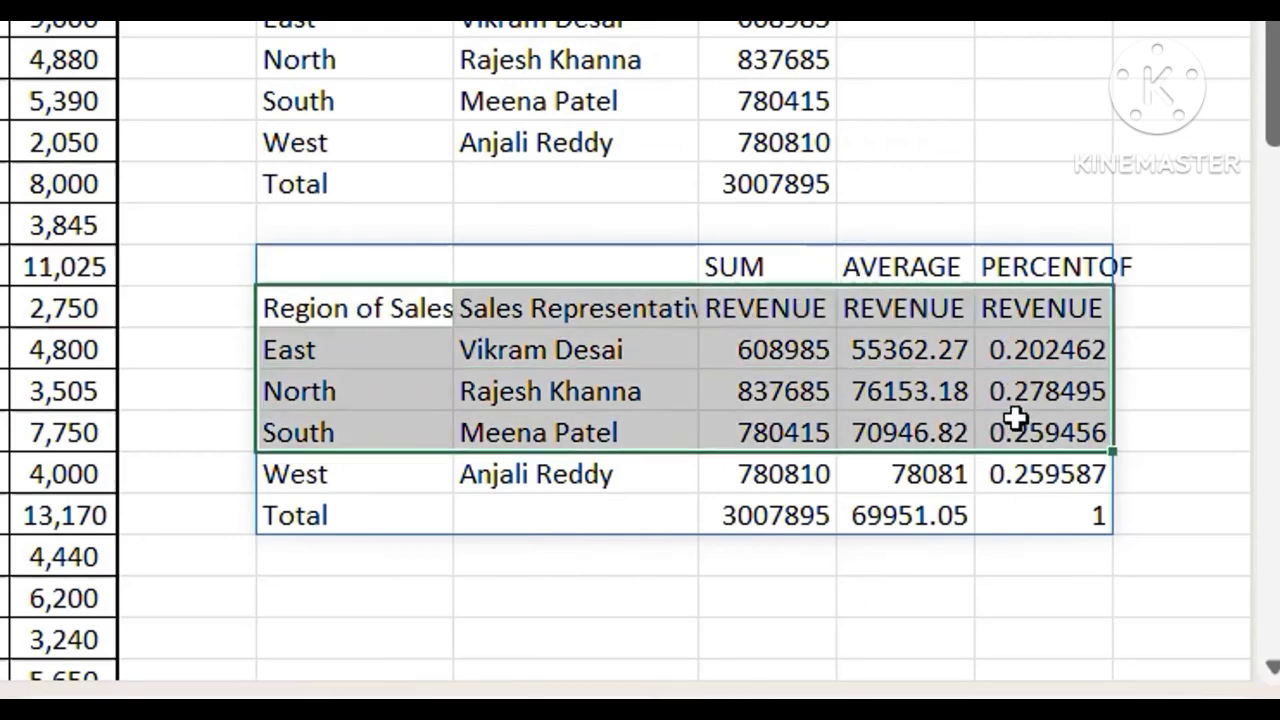
click(303, 249)
drag(556, 283, 1070, 308)
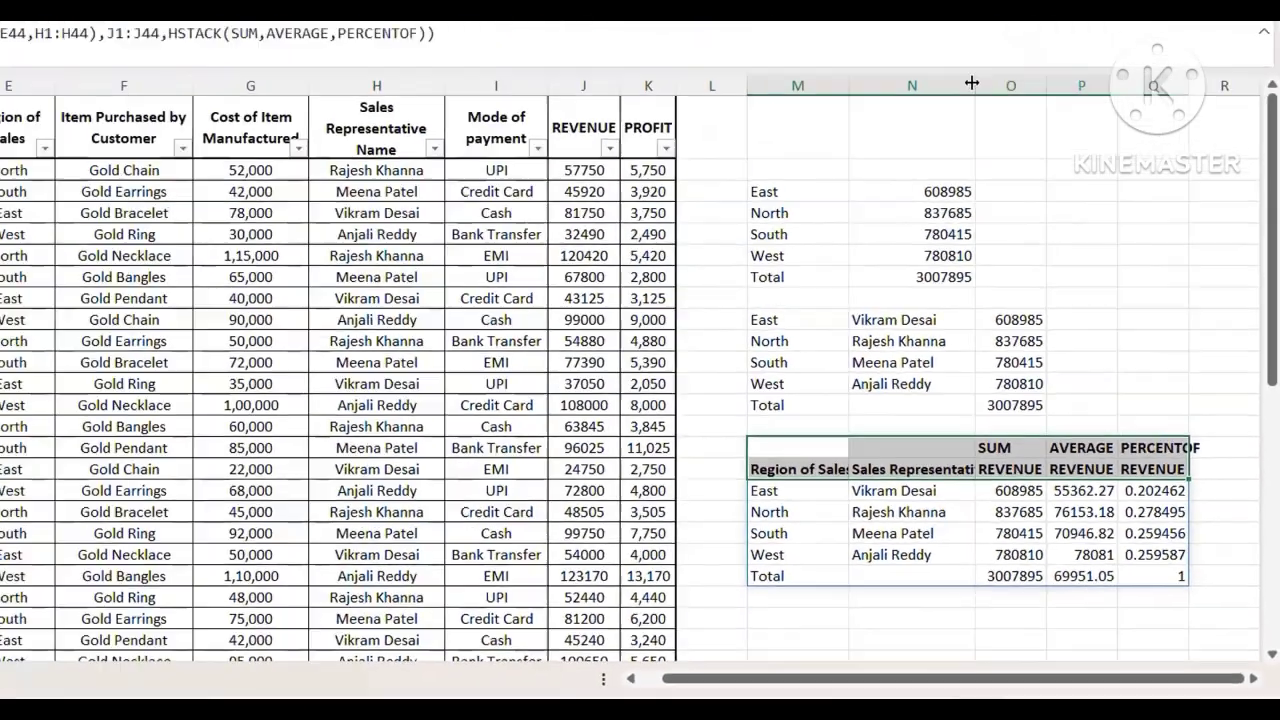
drag(971, 83, 1058, 225)
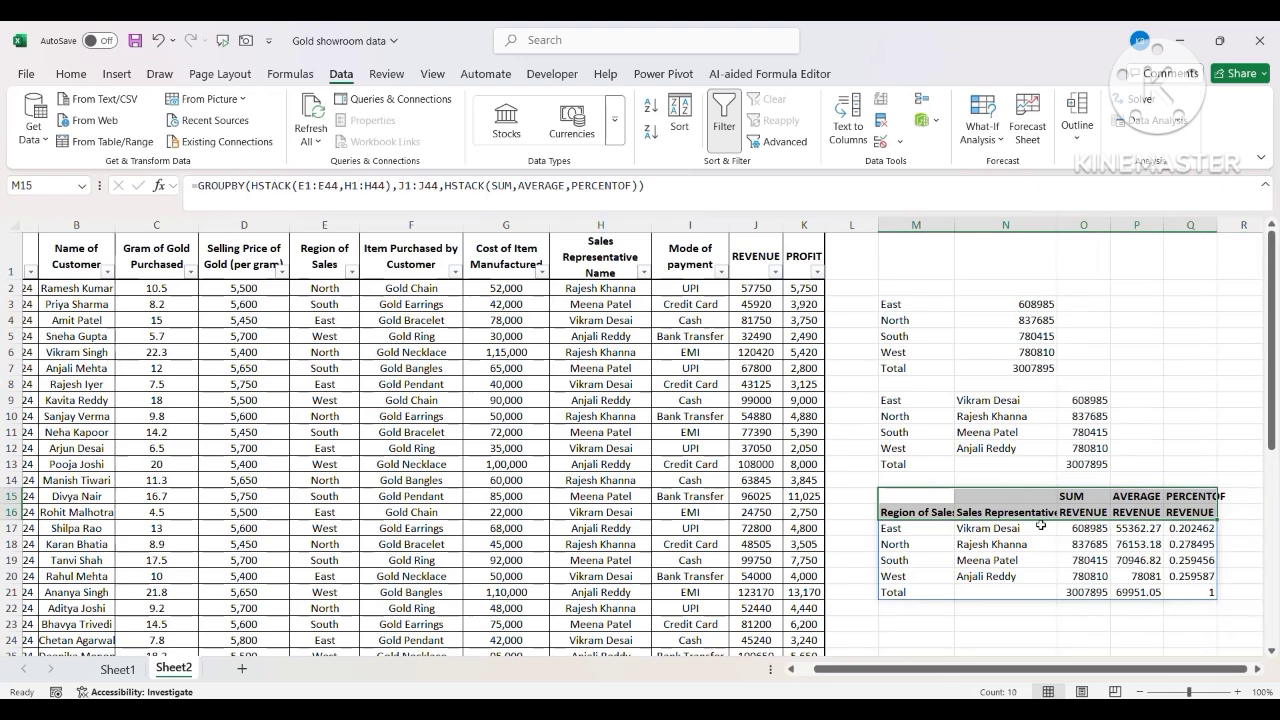
click(900, 498)
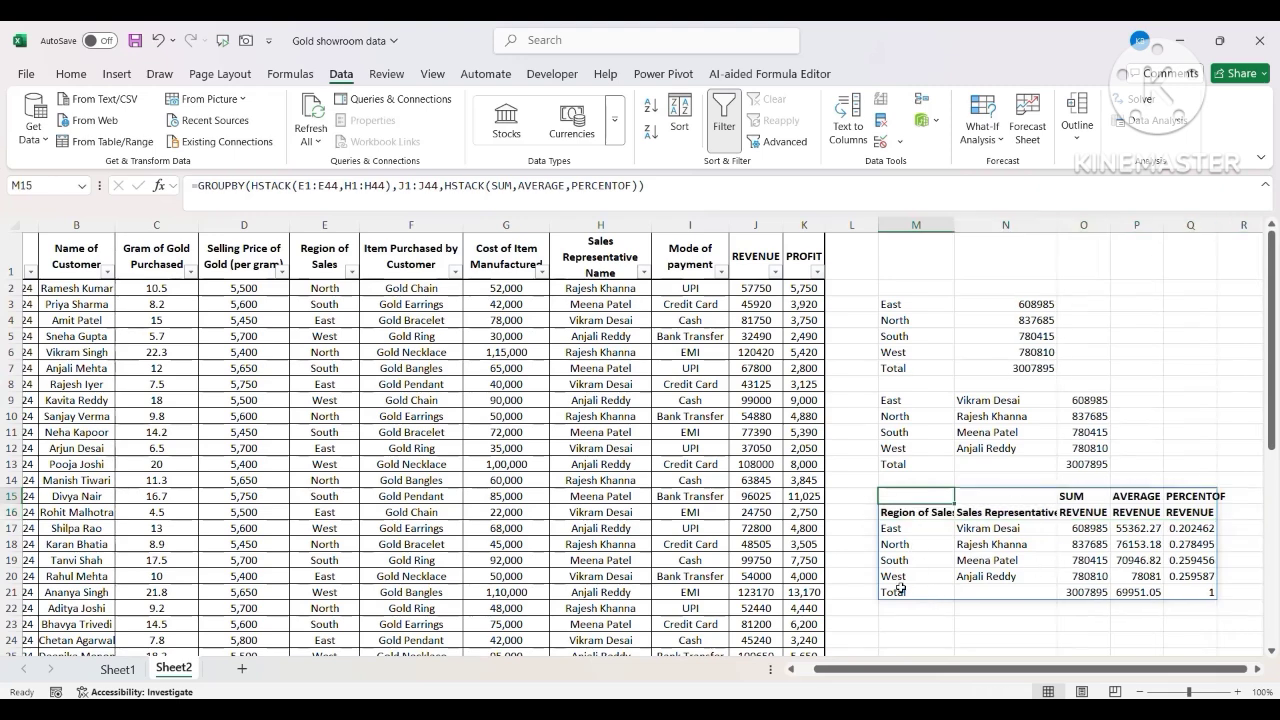
- Make the Total row M21:Q21 of the new summary bold
drag(900, 592, 1210, 594)
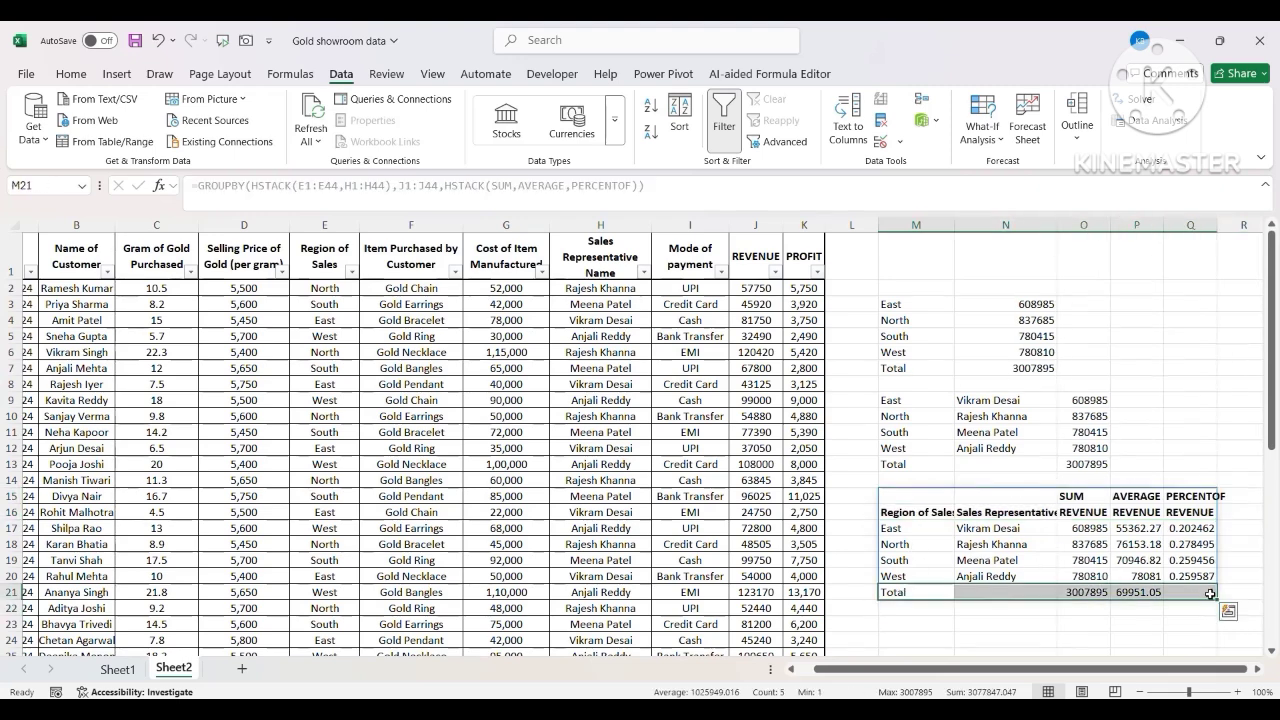
key(ctrl+b)
click(1005, 497)
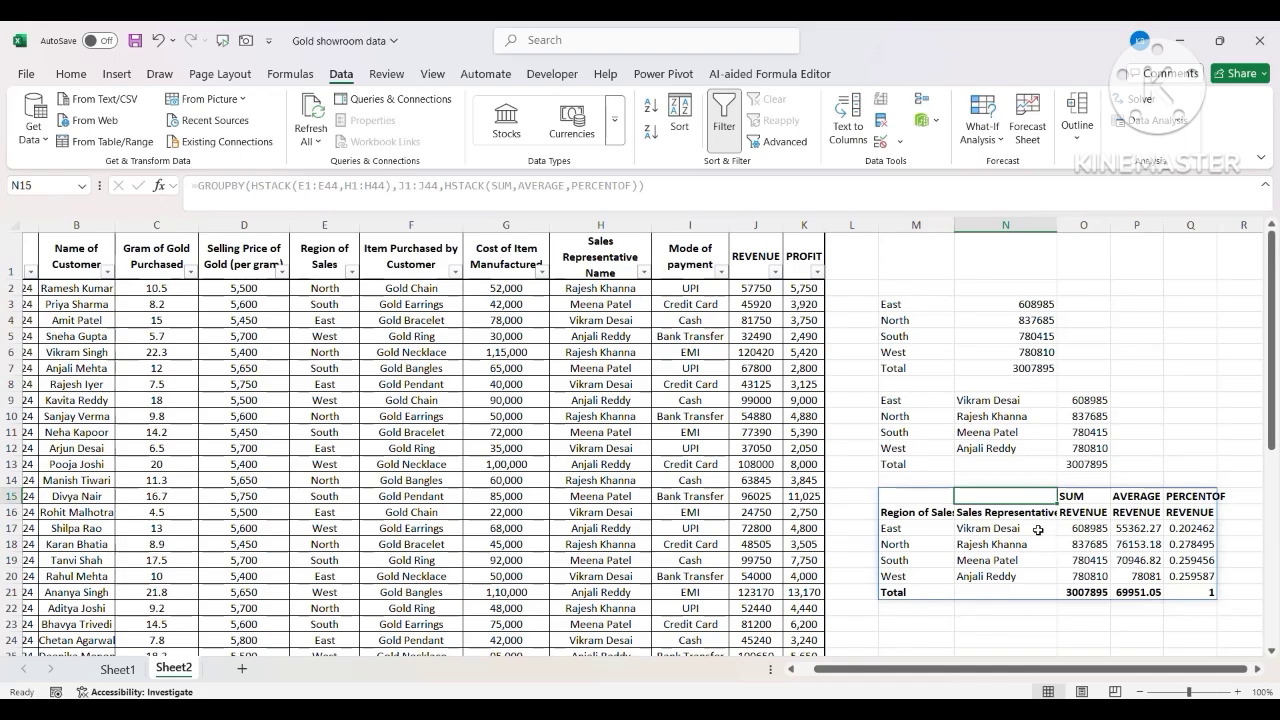
- Compare the SUM revenue column with the previous summary's revenues and examine the AVERAGE revenue for each region and representative
click(1084, 513)
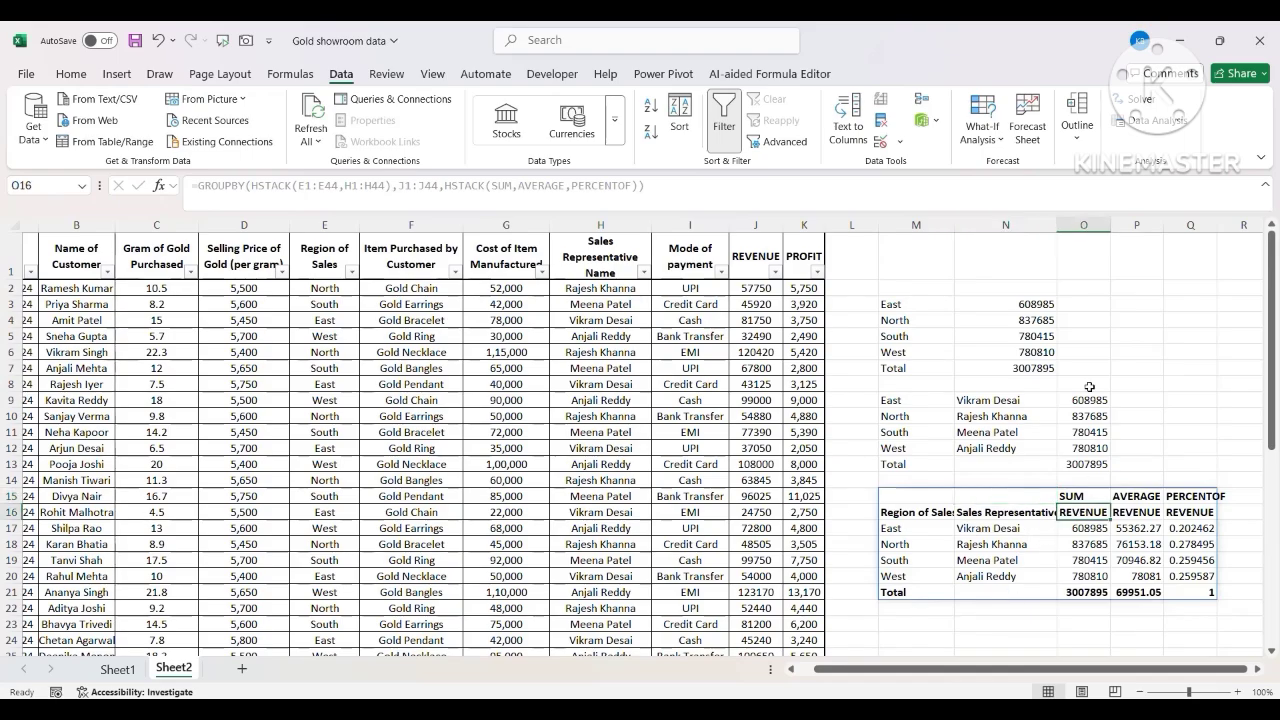
drag(1086, 399, 1086, 465)
drag(1084, 528, 1084, 592)
click(1137, 431)
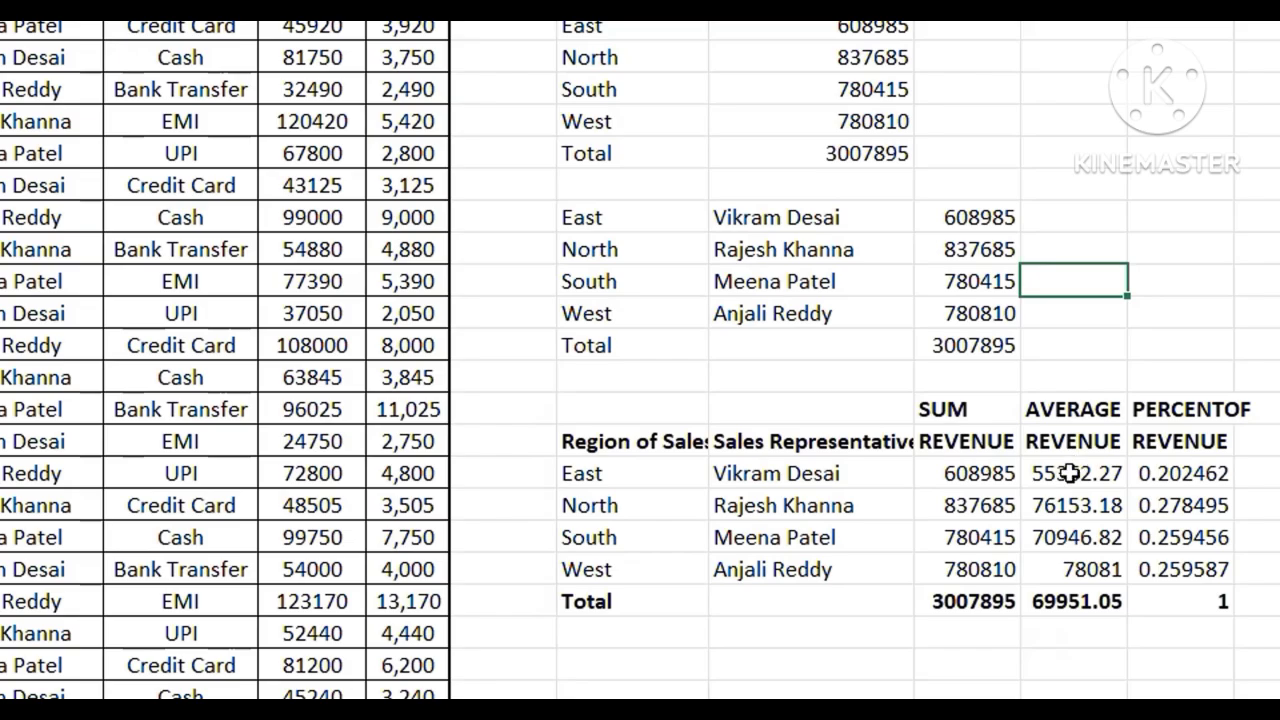
click(1070, 473)
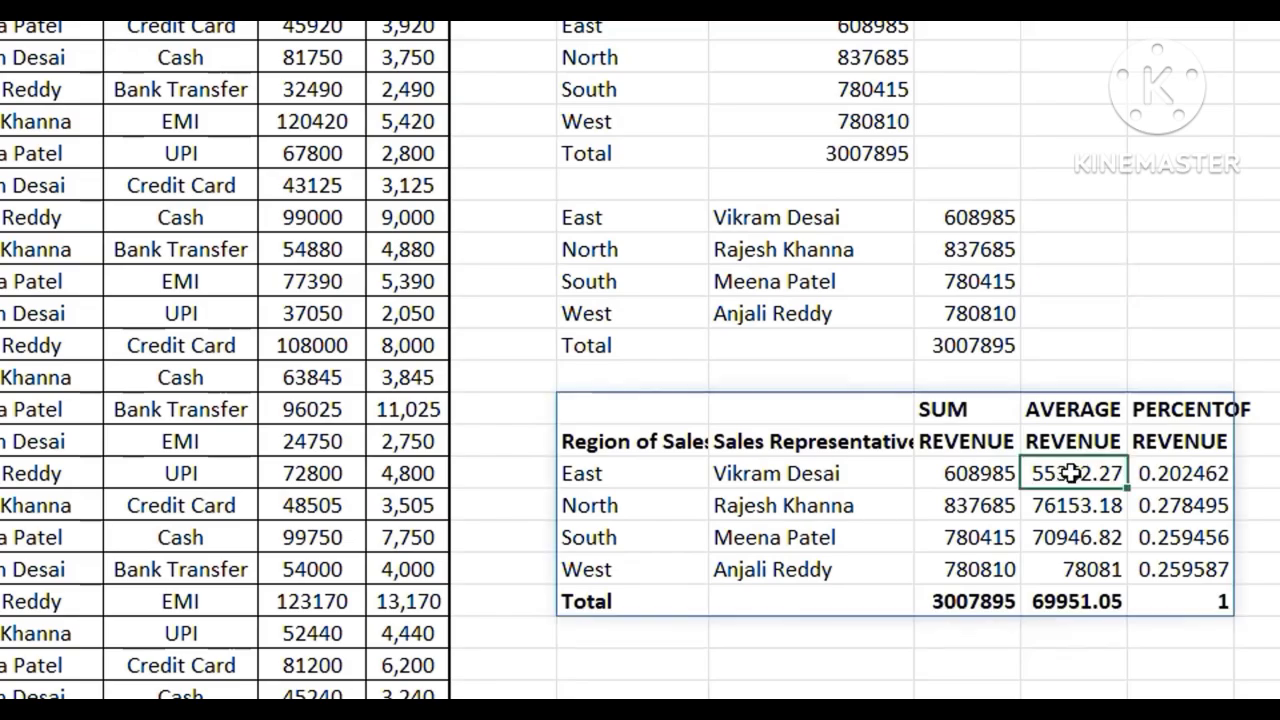
drag(1070, 473, 1075, 601)
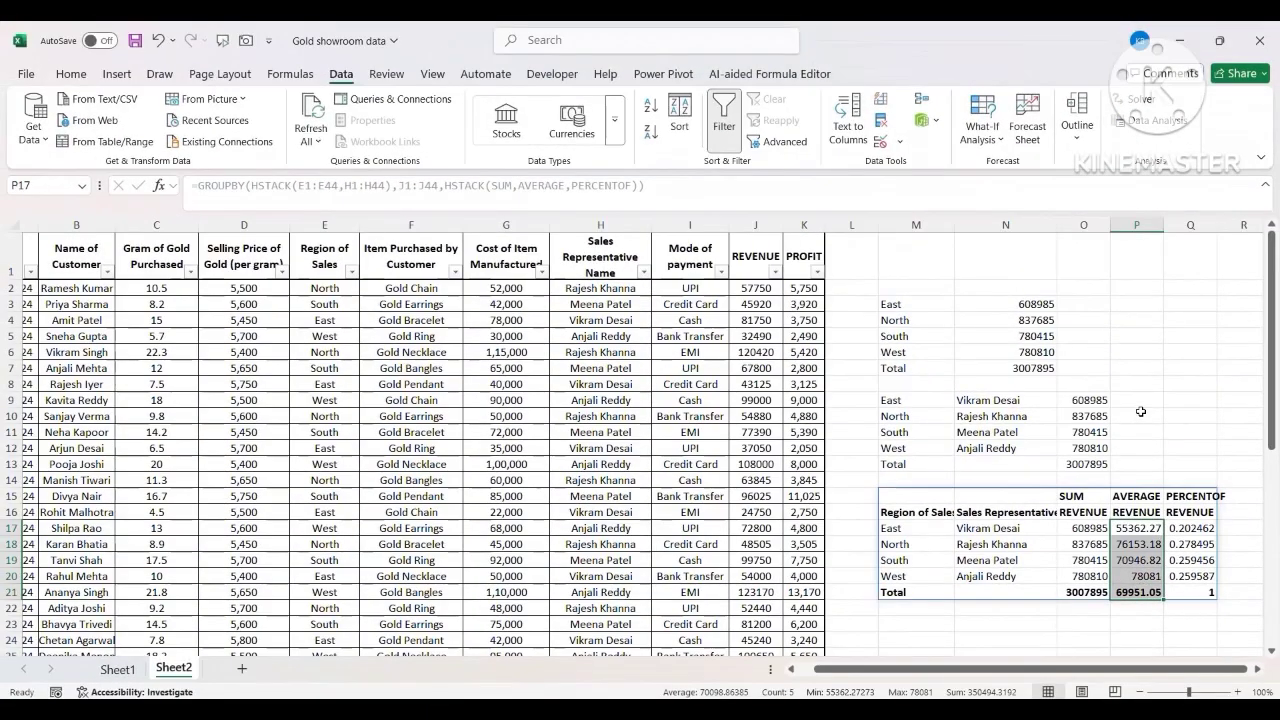
click(1140, 411)
click(970, 531)
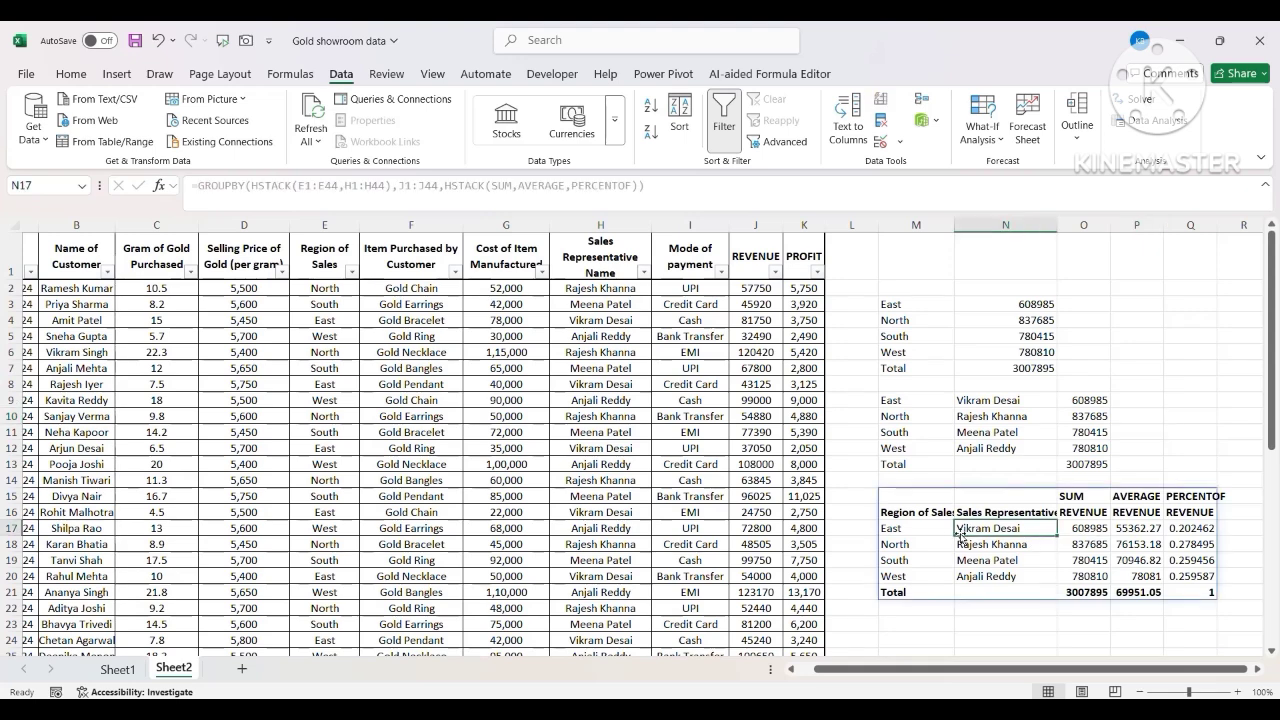
click(1136, 530)
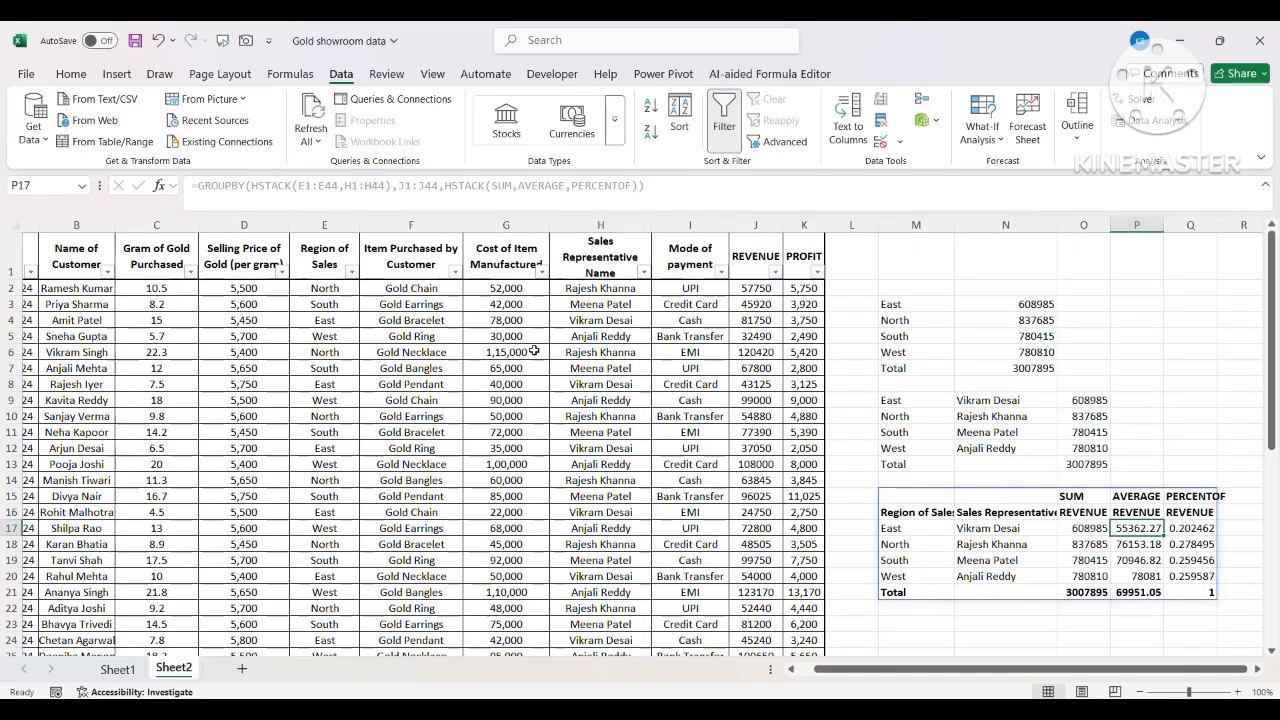
- Check East's average revenue by filtering Region of Sales to East and selecting its Revenue values, and restore all regions
click(353, 271)
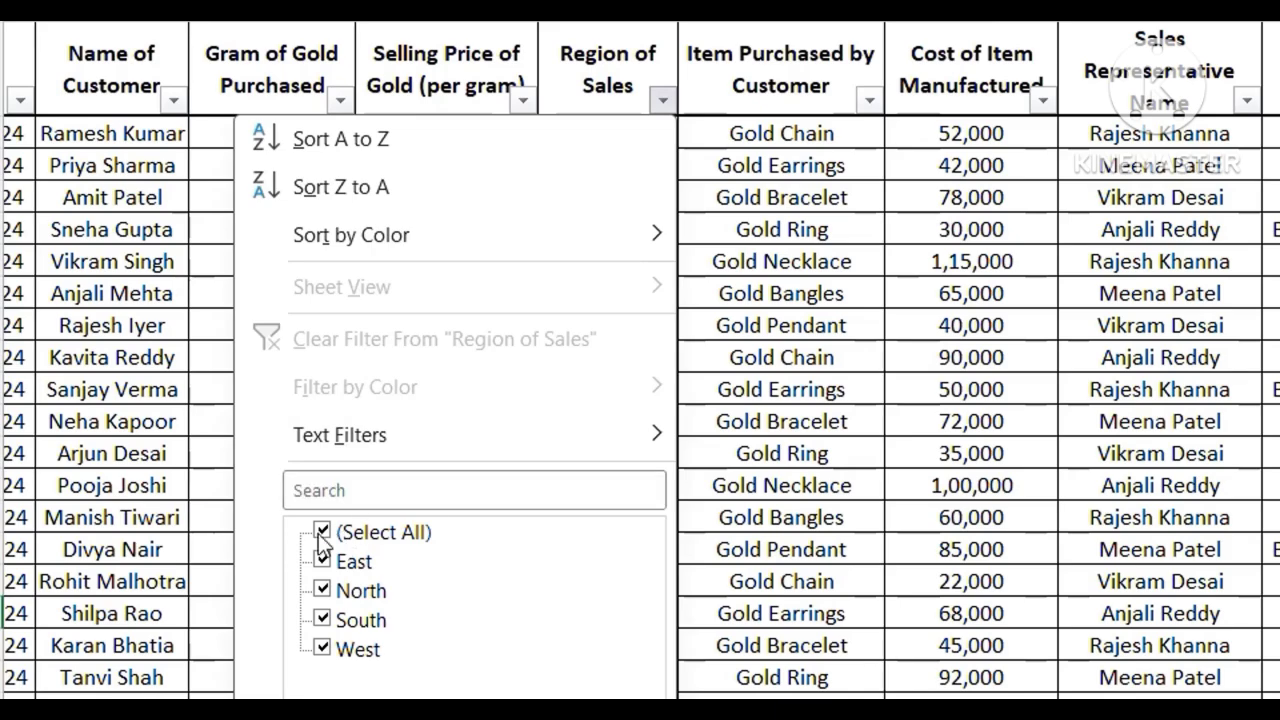
click(322, 532)
click(322, 561)
click(400, 712)
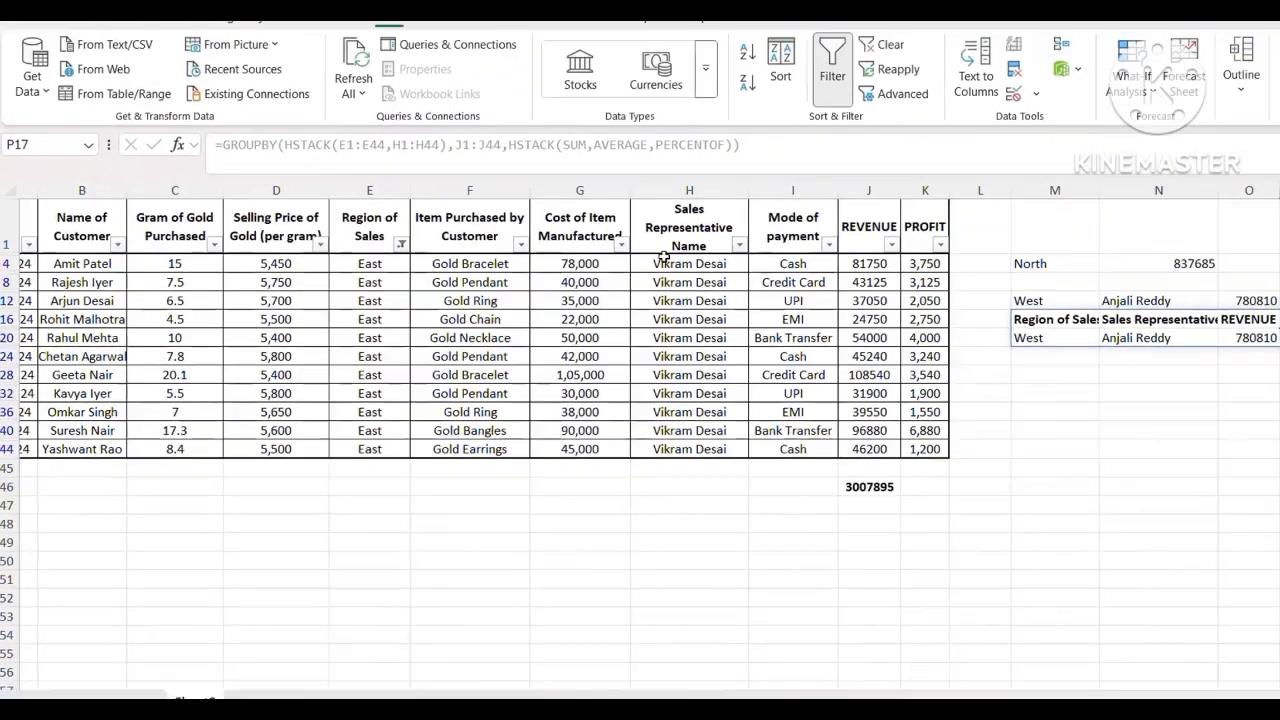
click(1155, 133)
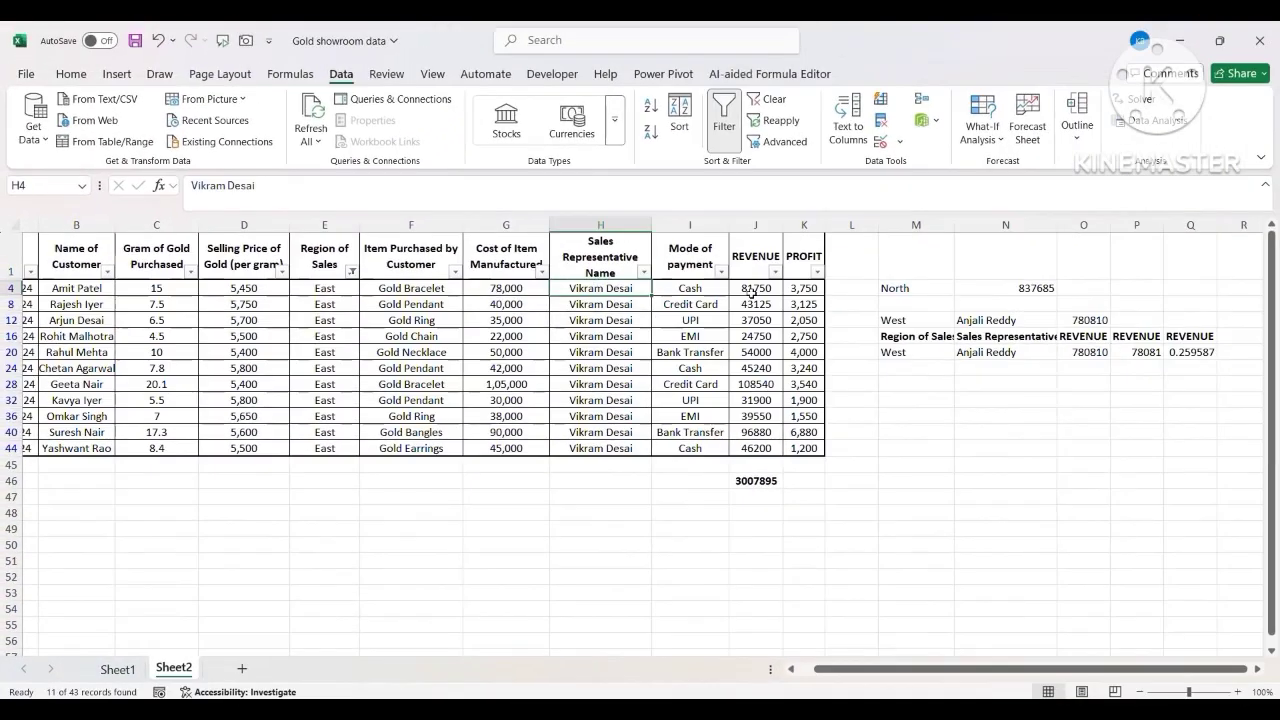
drag(755, 288, 756, 444)
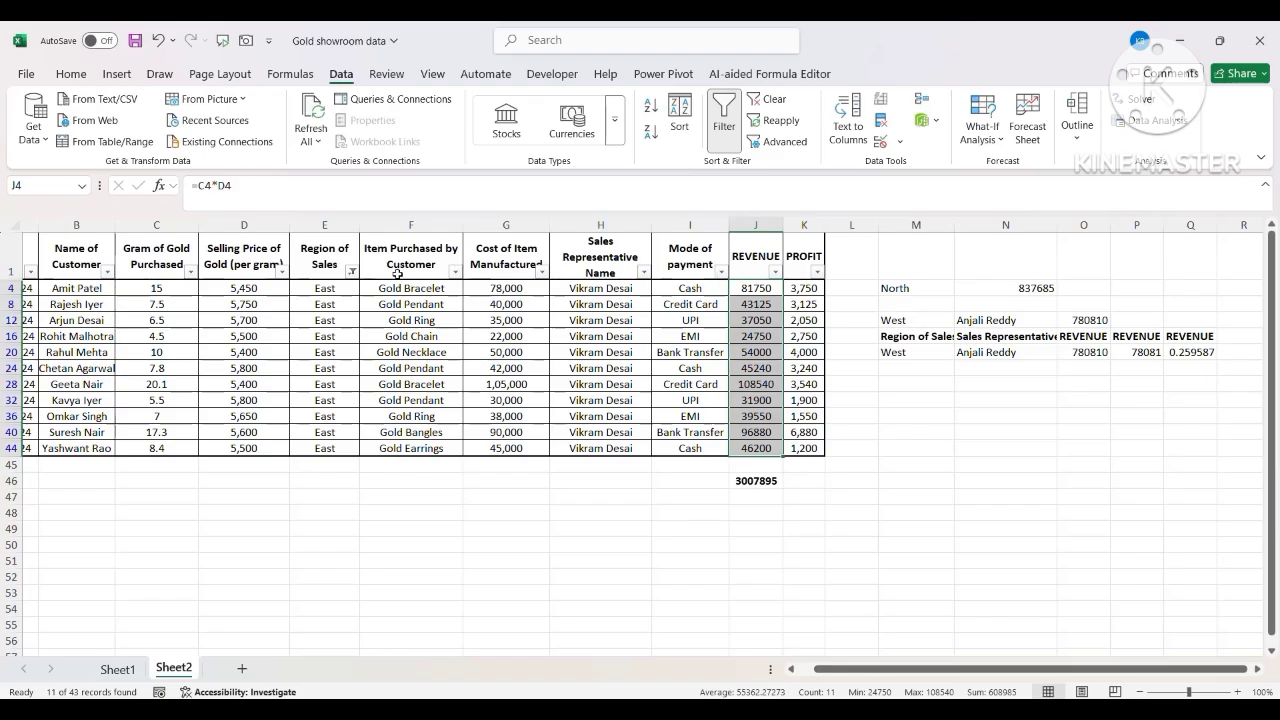
click(354, 275)
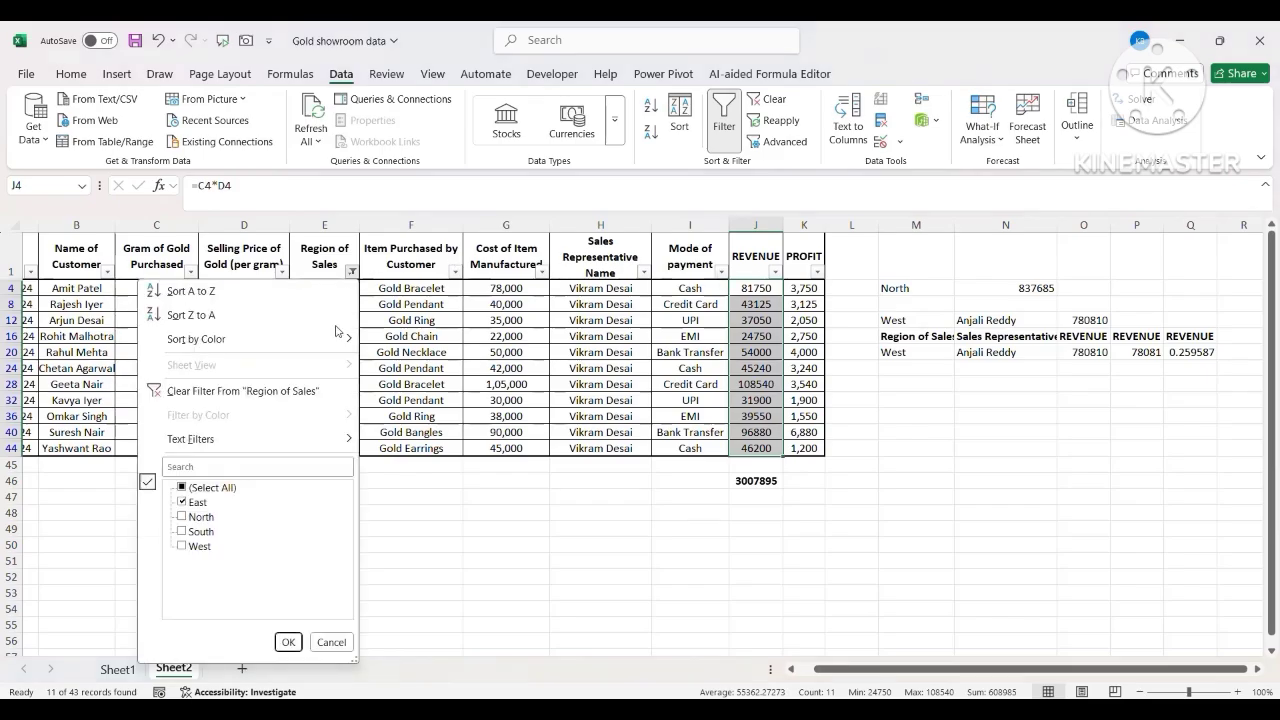
click(229, 487)
click(291, 644)
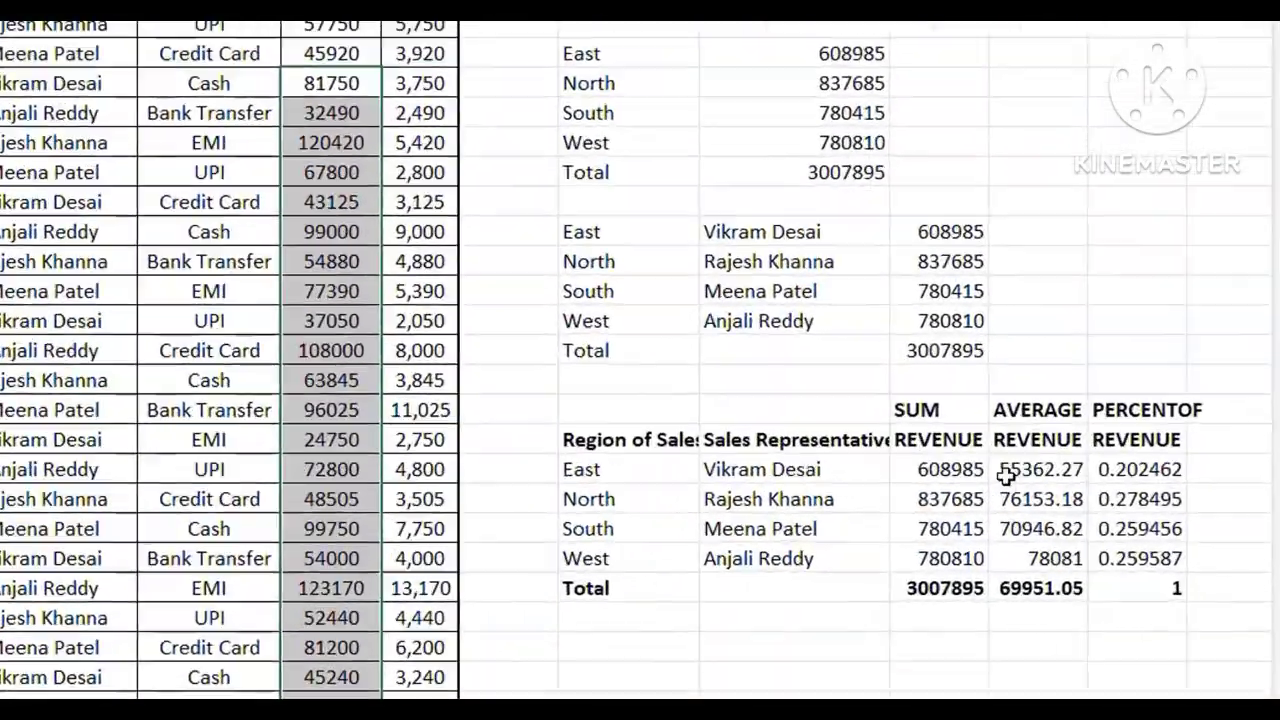
click(1005, 477)
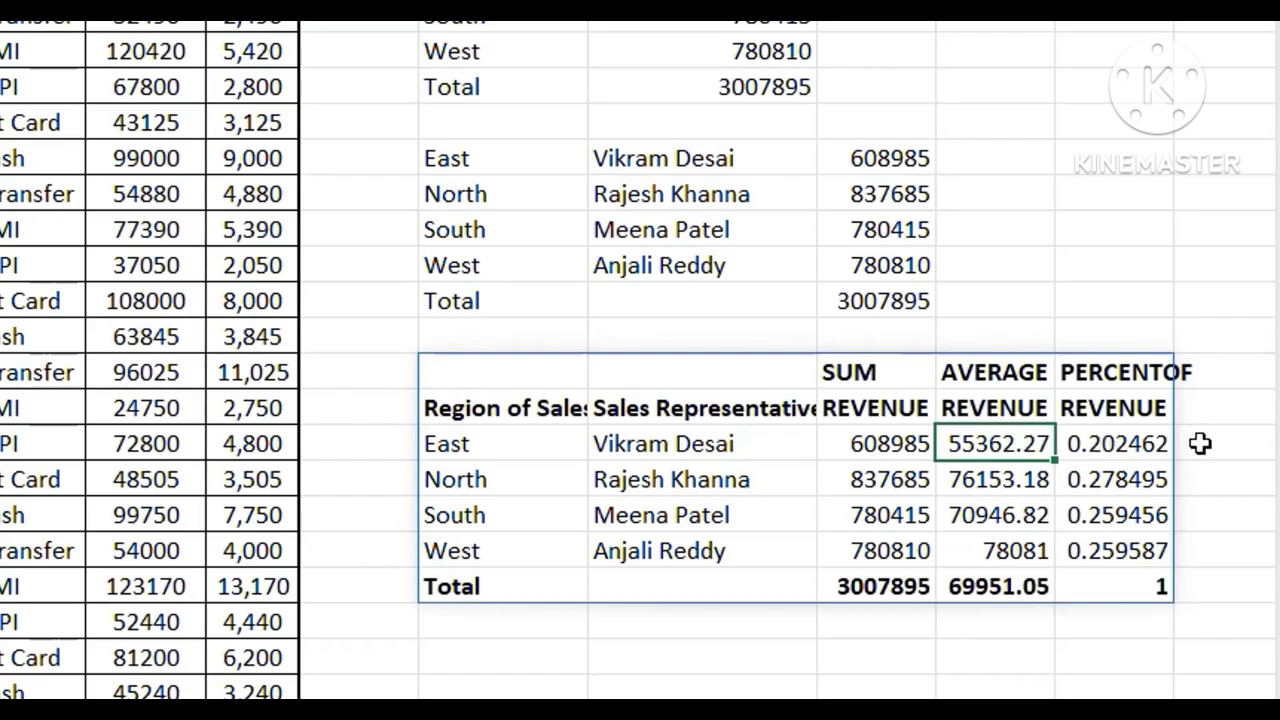
click(1163, 168)
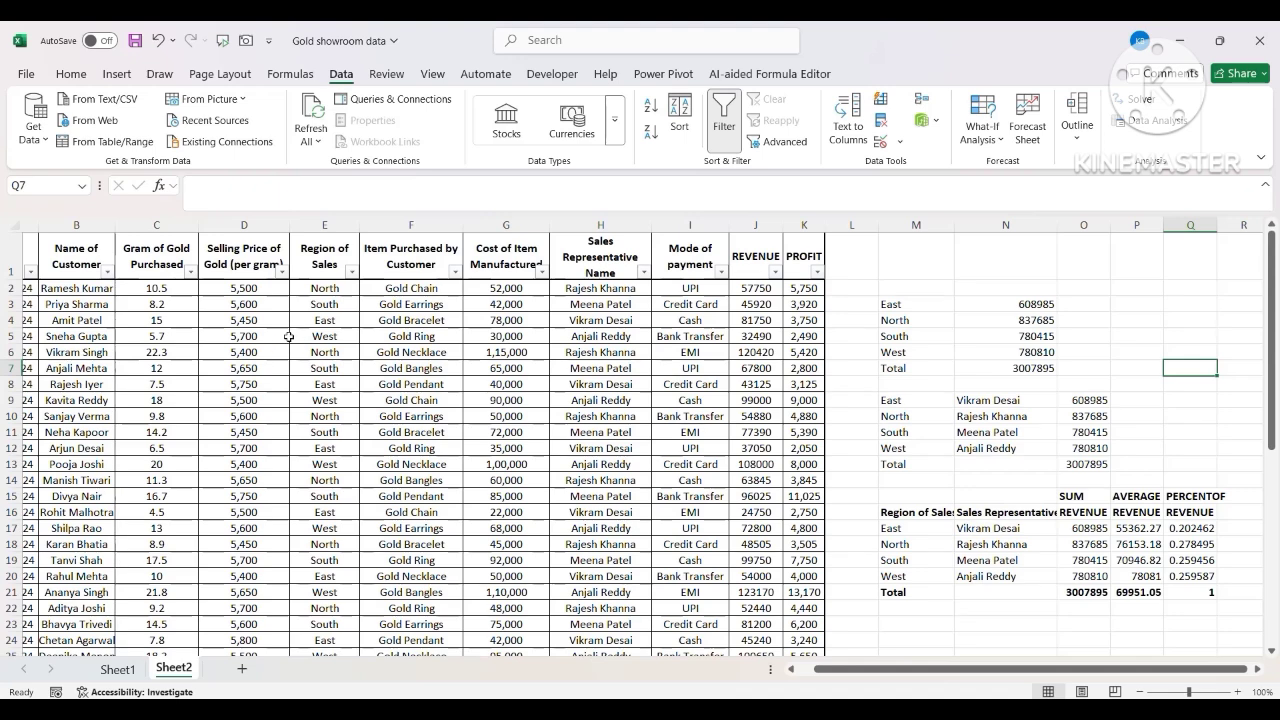
- Examine the spilled region and sales representative headers and the HSTACK row fields in the M15 GROUPBY formula
click(905, 514)
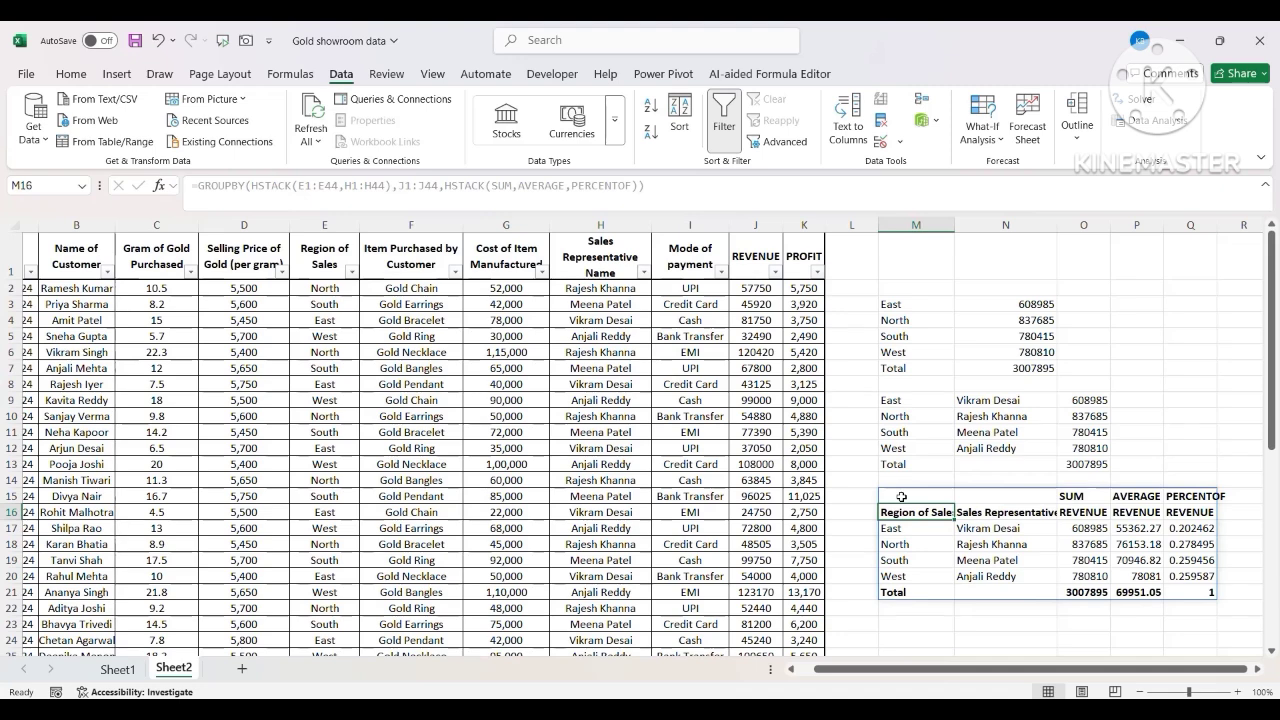
click(982, 513)
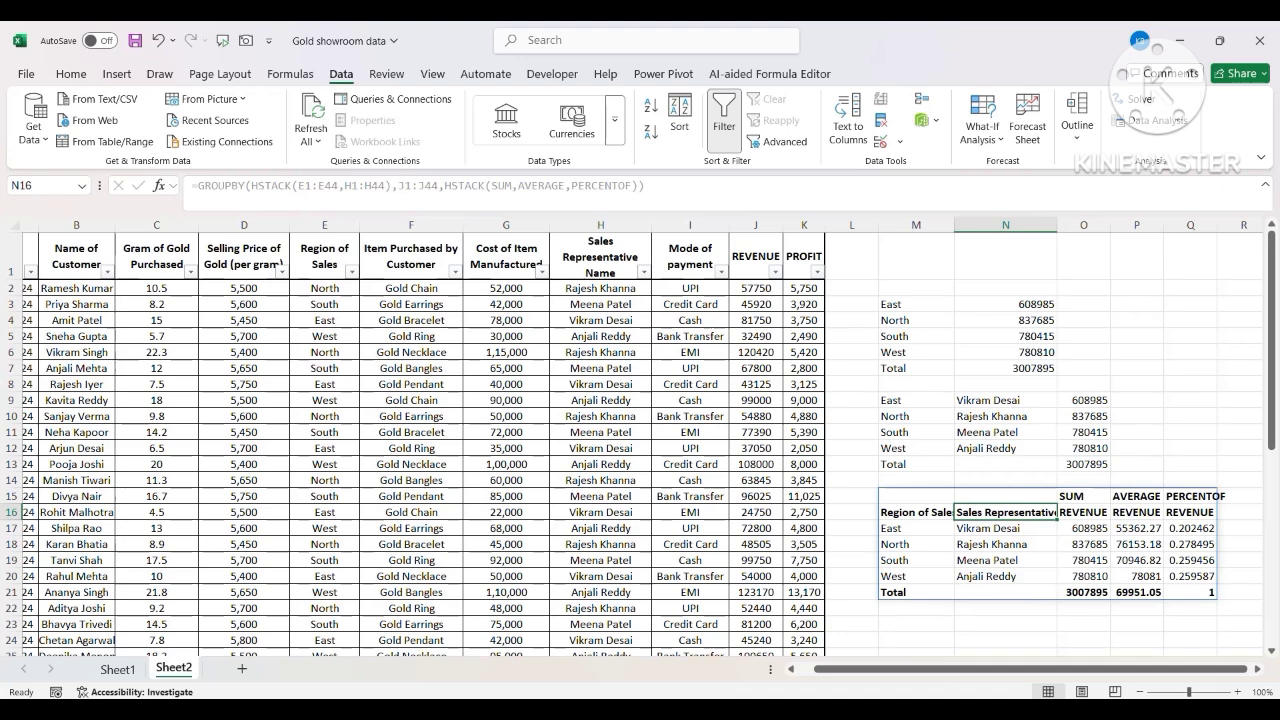
click(192, 186)
click(896, 492)
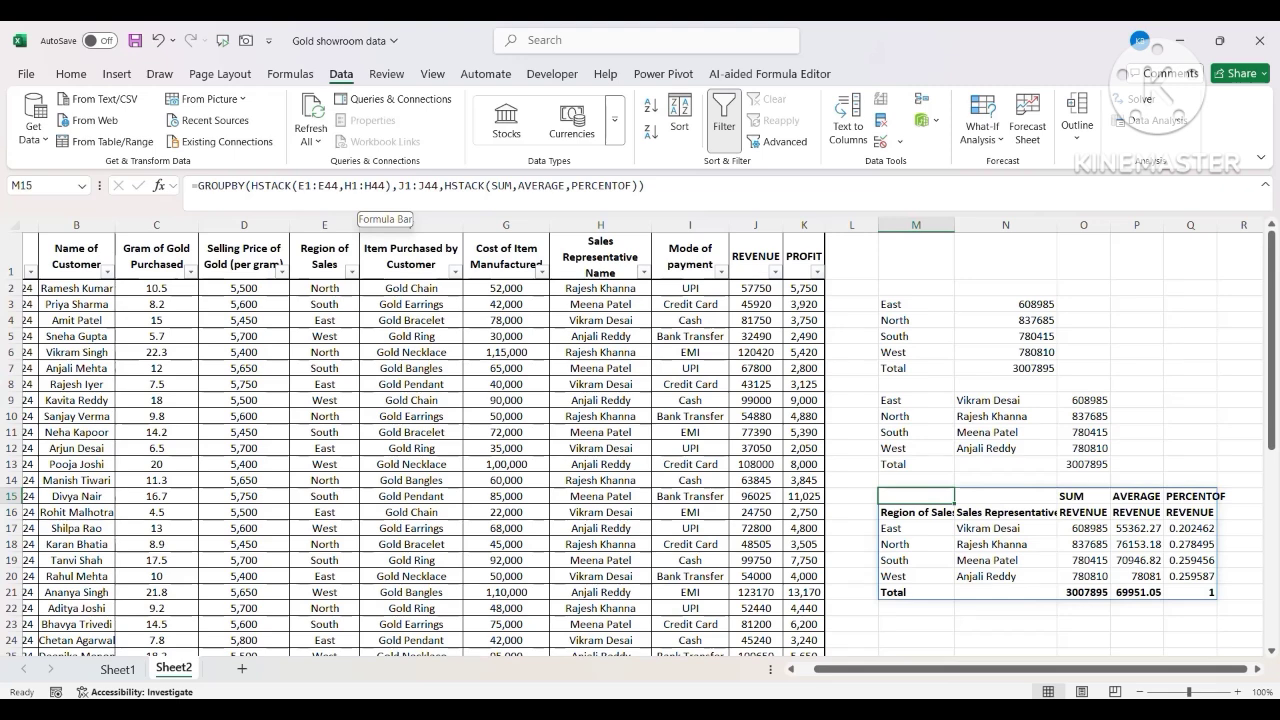
click(378, 186)
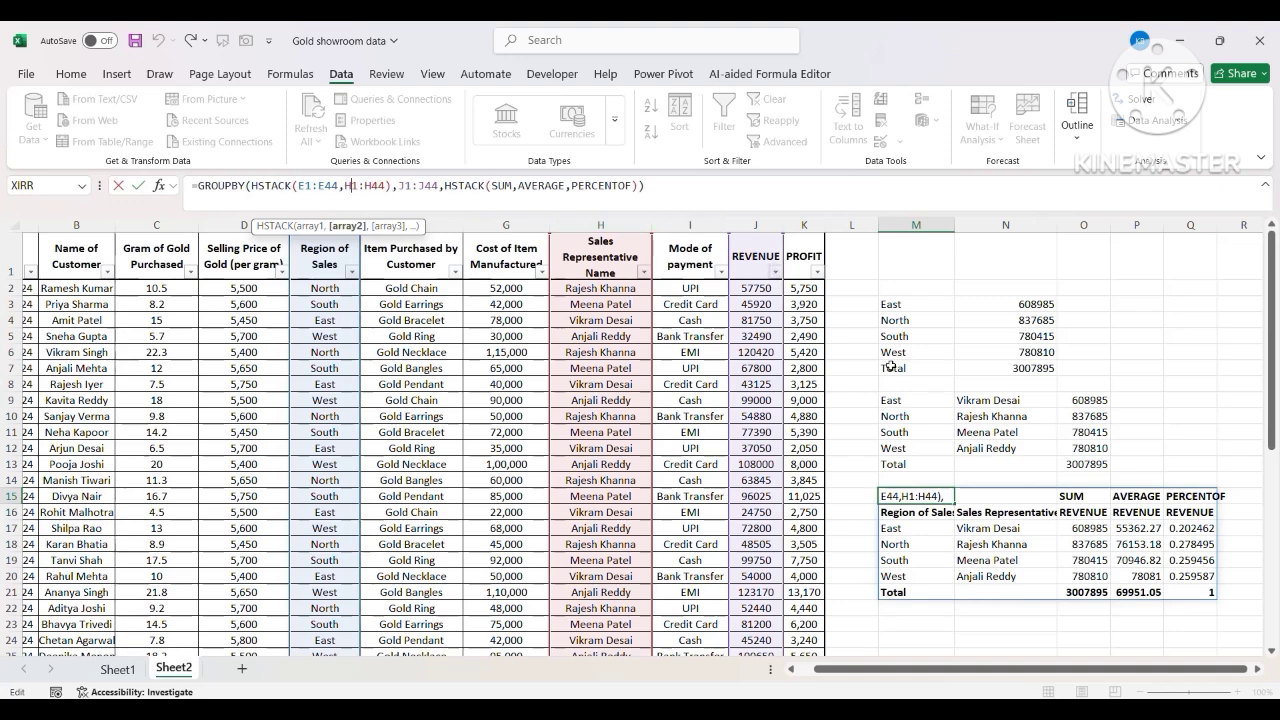
key(Return)
click(1137, 336)
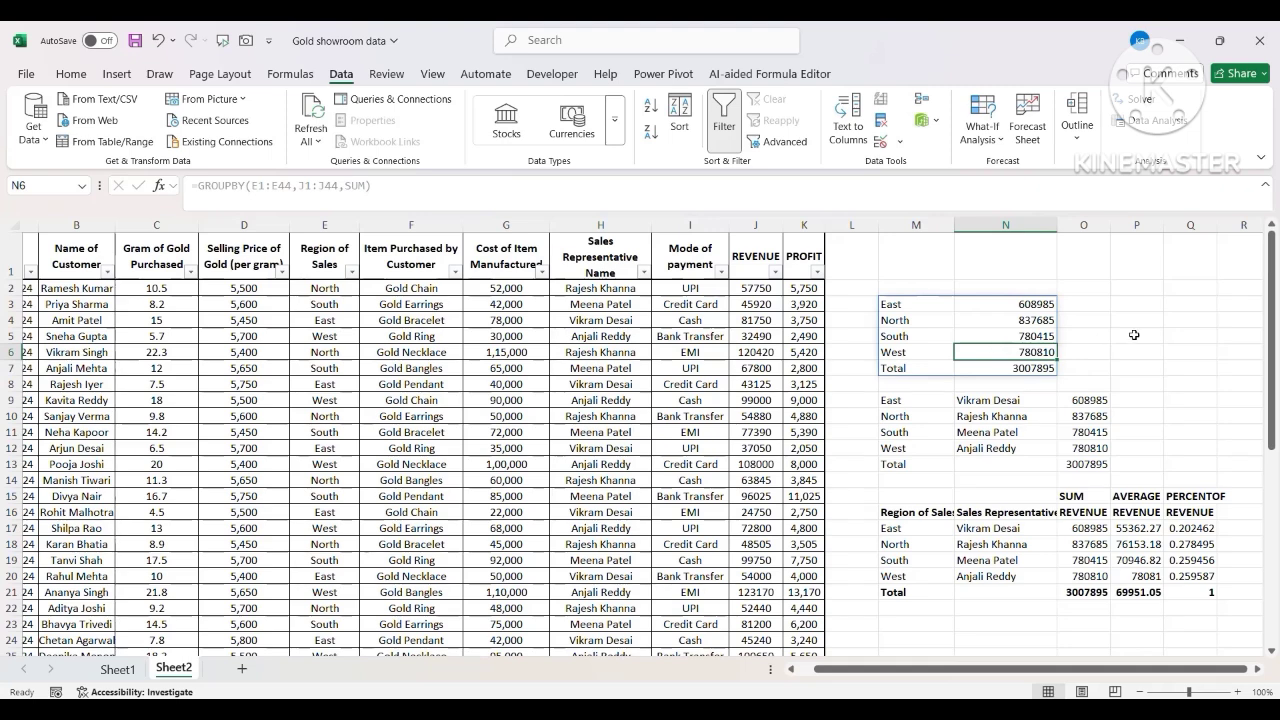